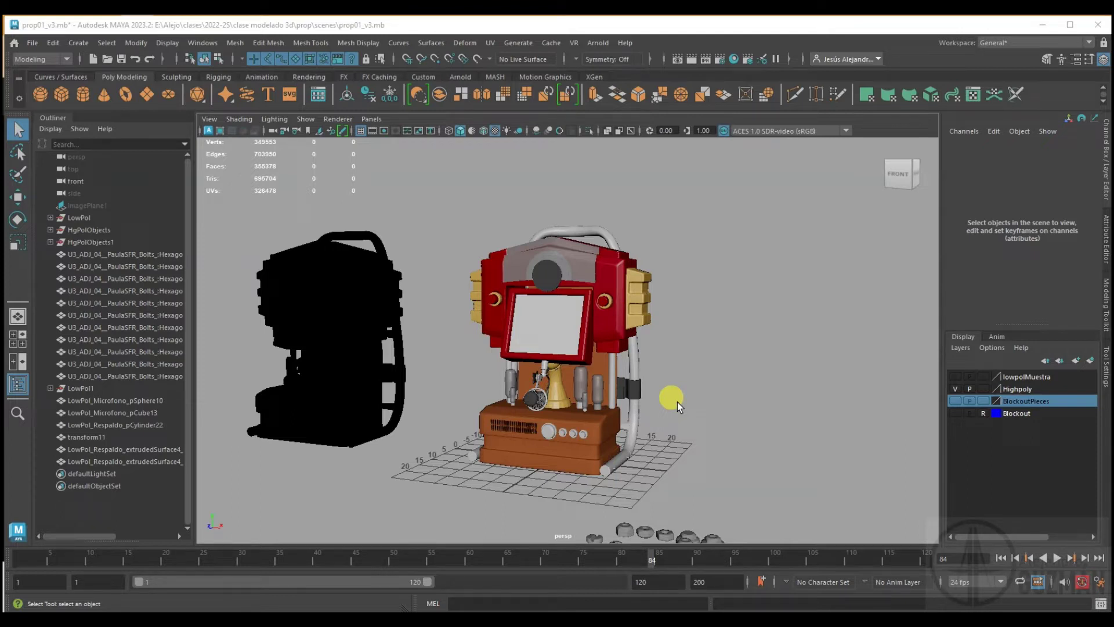
- Select the black high-poly model, start a new material assignment, then cancel and deselect
left_click(326, 307)
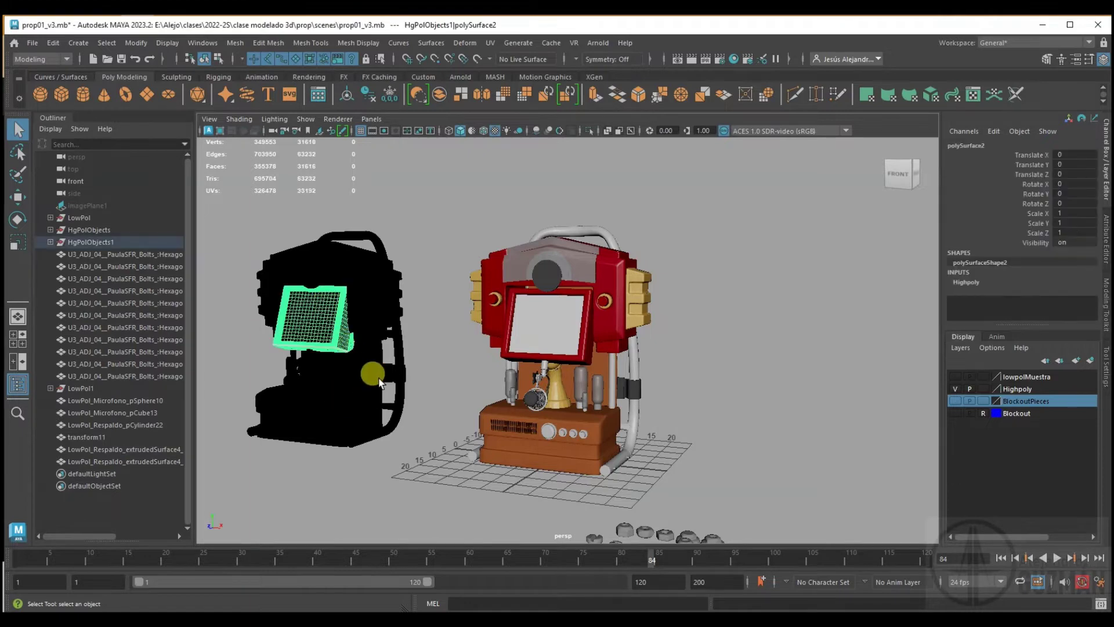
left_click(422, 278)
left_click_drag(419, 305, 222, 462)
left_click(346, 332)
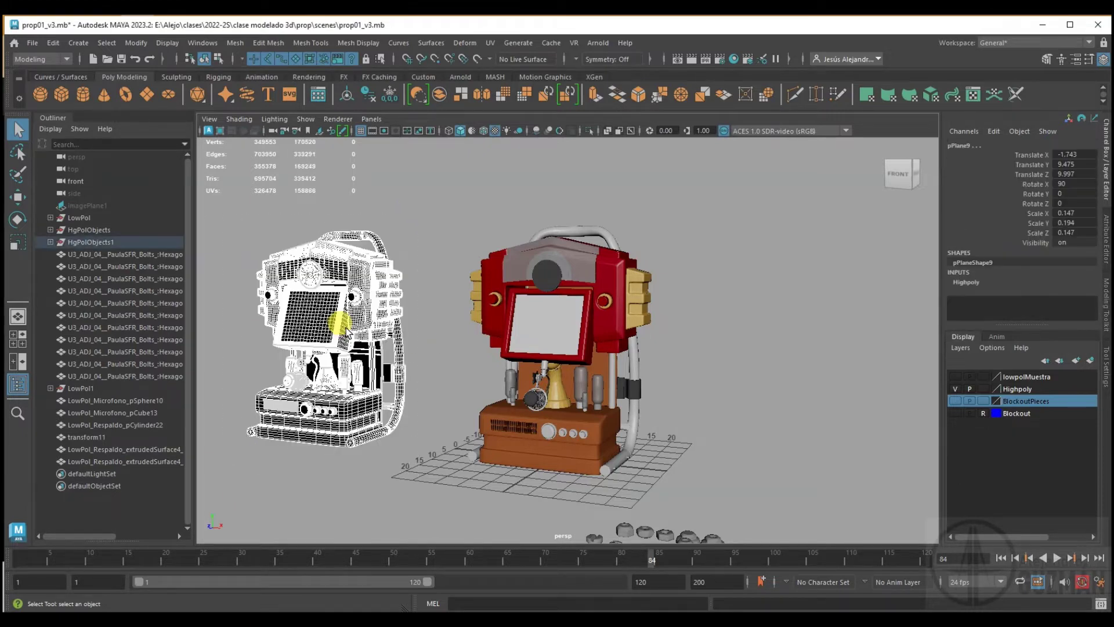
right_click(346, 326)
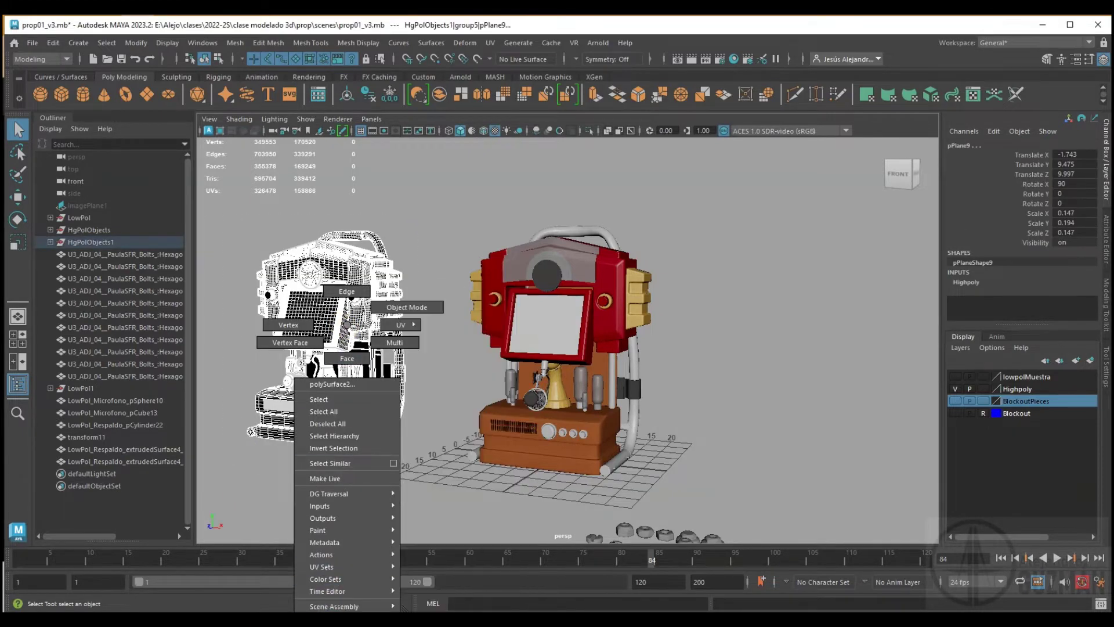
left_click(333, 605)
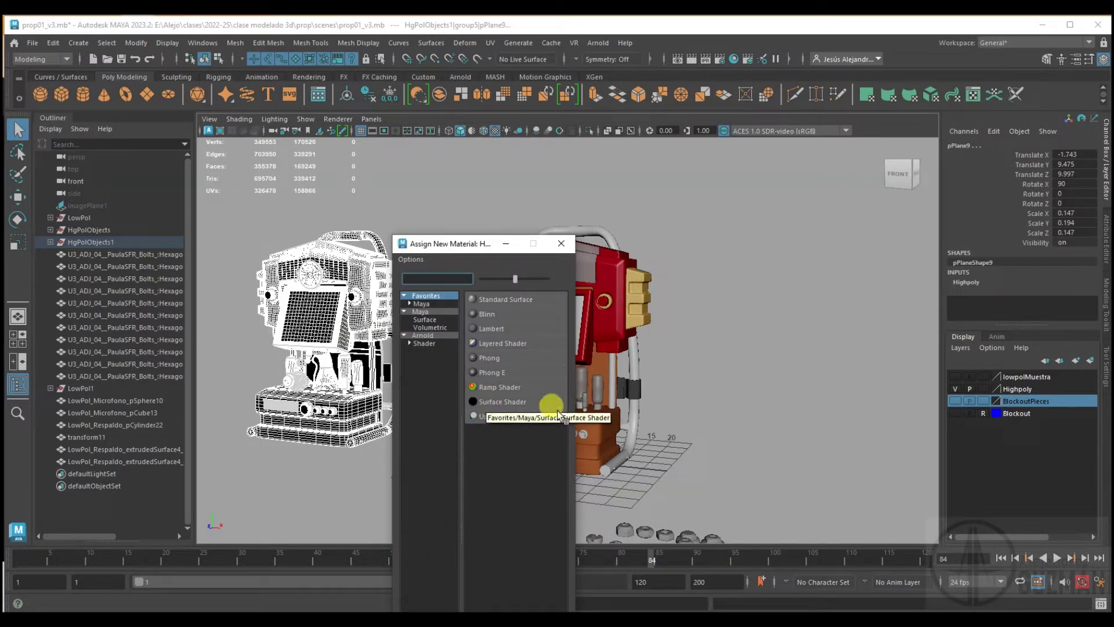
left_click(559, 248)
left_click(455, 231)
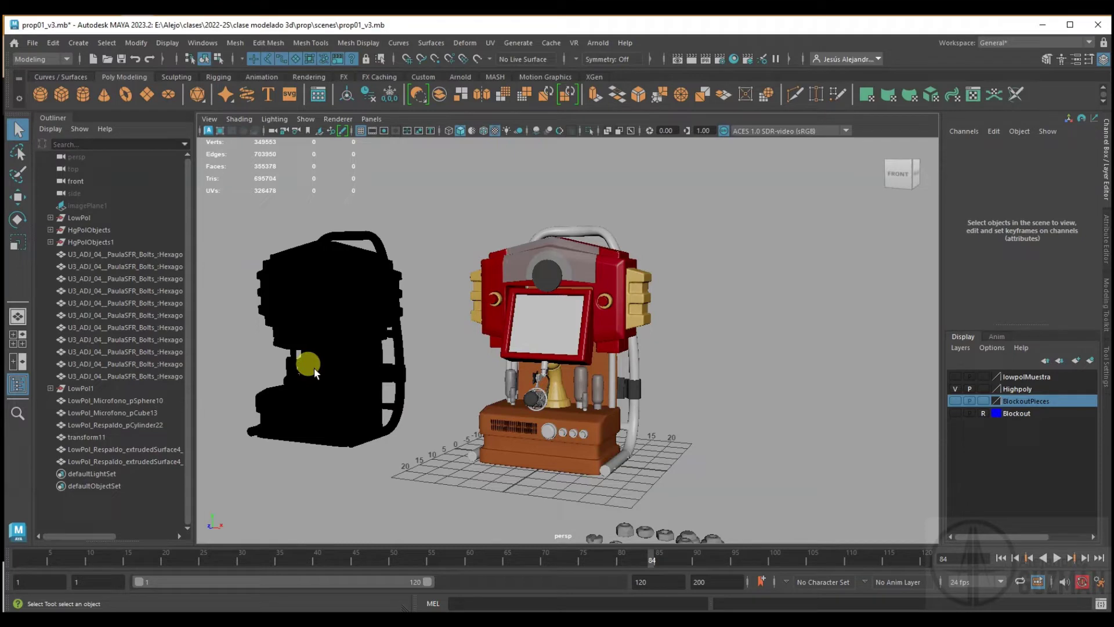
- Orbit around the black model and the prop's red front, then frame both models
mouse_move(318, 382)
left_mouse_down("alt")
mouse_move(325, 393)
mouse_move(306, 390)
mouse_move(529, 391)
mouse_move(540, 385)
mouse_move(530, 378)
mouse_move(418, 391)
mouse_move(641, 398)
left_mouse_up("alt")
left_click_drag(485, 385, 385, 390, "alt")
right_click_drag(385, 390, 497, 450, "alt")
mouse_move(498, 450)
left_mouse_down("alt")
mouse_move(455, 417)
mouse_move(530, 393)
mouse_move(509, 385)
mouse_move(534, 373)
mouse_move(667, 418)
mouse_move(634, 398)
mouse_move(659, 403)
mouse_move(659, 417)
mouse_move(689, 441)
mouse_move(603, 380)
mouse_move(558, 444)
mouse_move(646, 355)
left_mouse_up("alt")
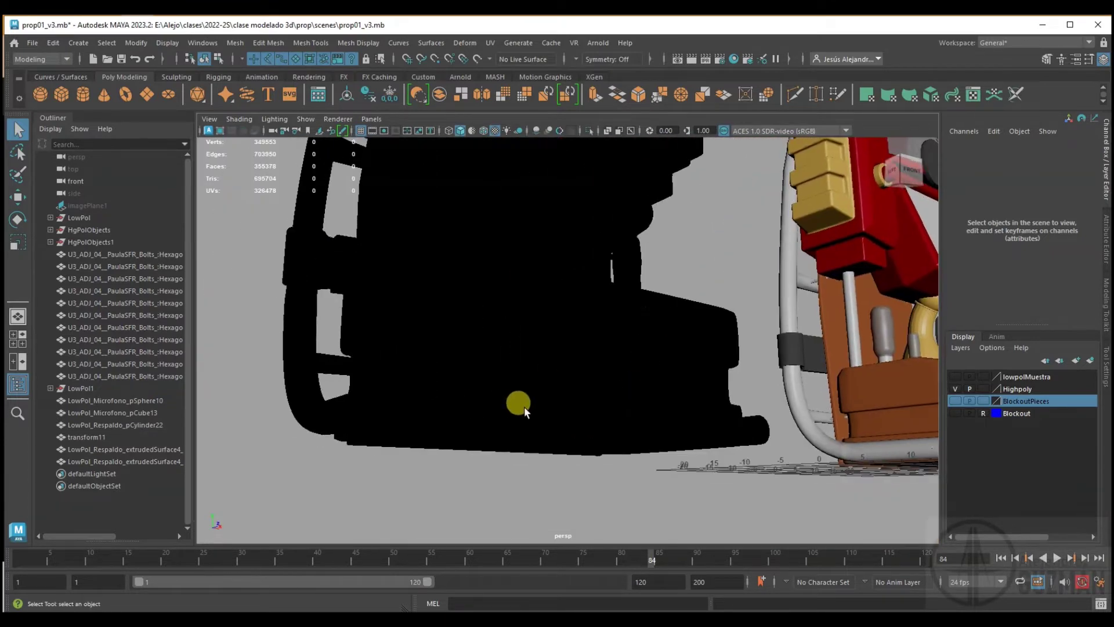
mouse_move(636, 220)
left_mouse_down("alt")
mouse_move(597, 393)
mouse_move(654, 348)
mouse_move(660, 375)
mouse_move(497, 416)
mouse_move(415, 385)
mouse_move(442, 377)
mouse_move(487, 391)
mouse_move(552, 361)
mouse_move(681, 356)
mouse_move(684, 319)
mouse_move(733, 249)
mouse_move(710, 355)
mouse_move(689, 343)
mouse_move(710, 352)
mouse_move(494, 372)
mouse_move(442, 354)
mouse_move(542, 340)
mouse_move(574, 366)
left_mouse_up("alt")
right_click_drag(574, 366, 584, 373, "alt")
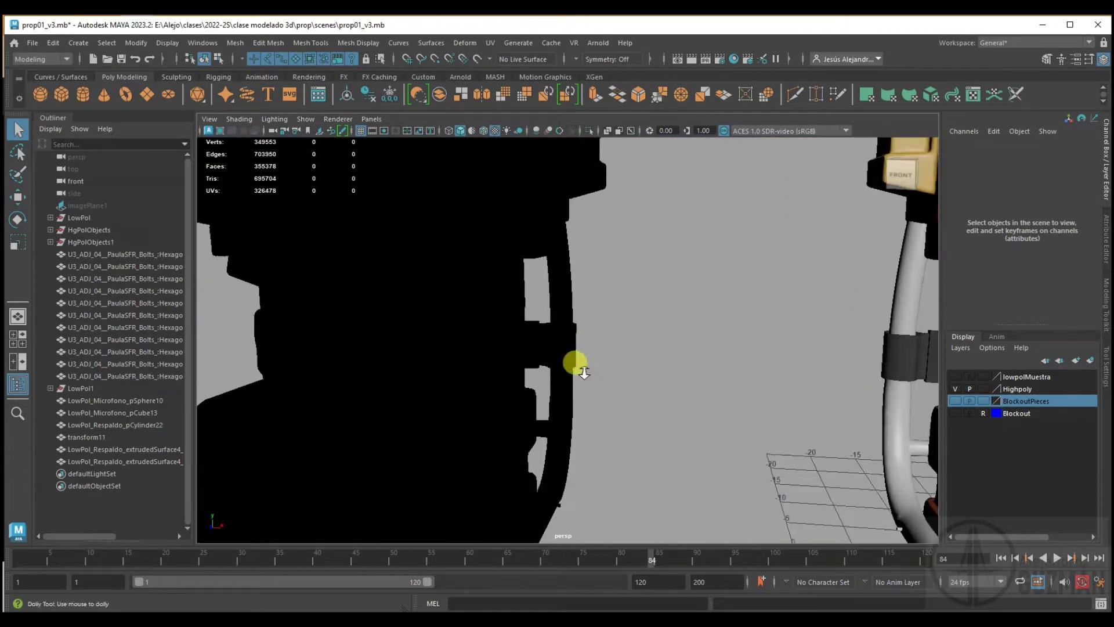
key("a")
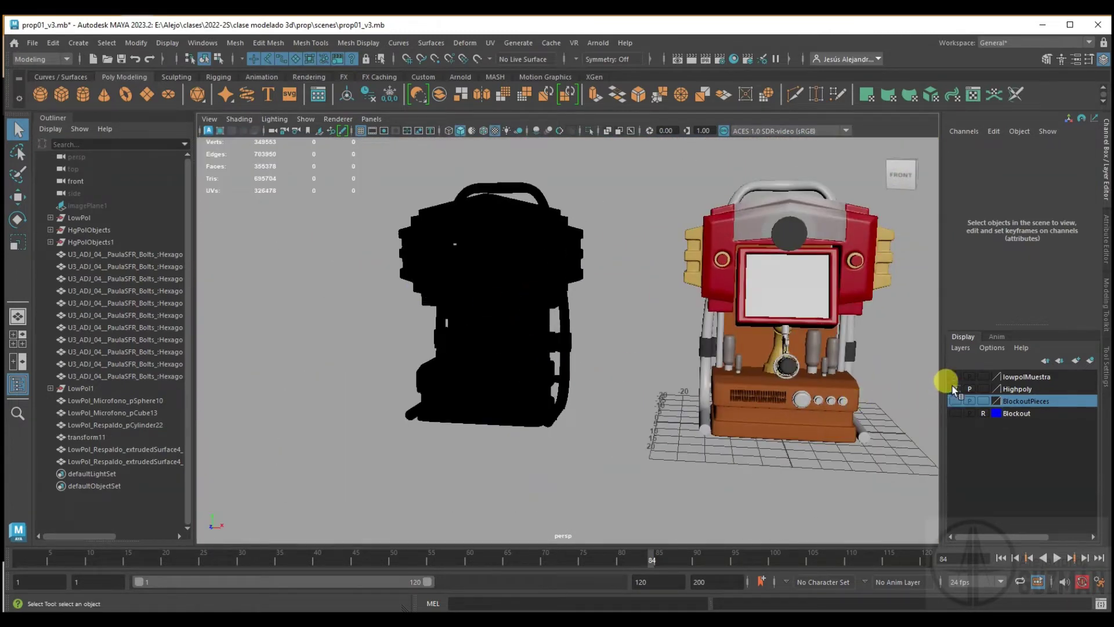
- Hide the Highpoly layer and show the grey BlockoutPieces layer
left_click(954, 388)
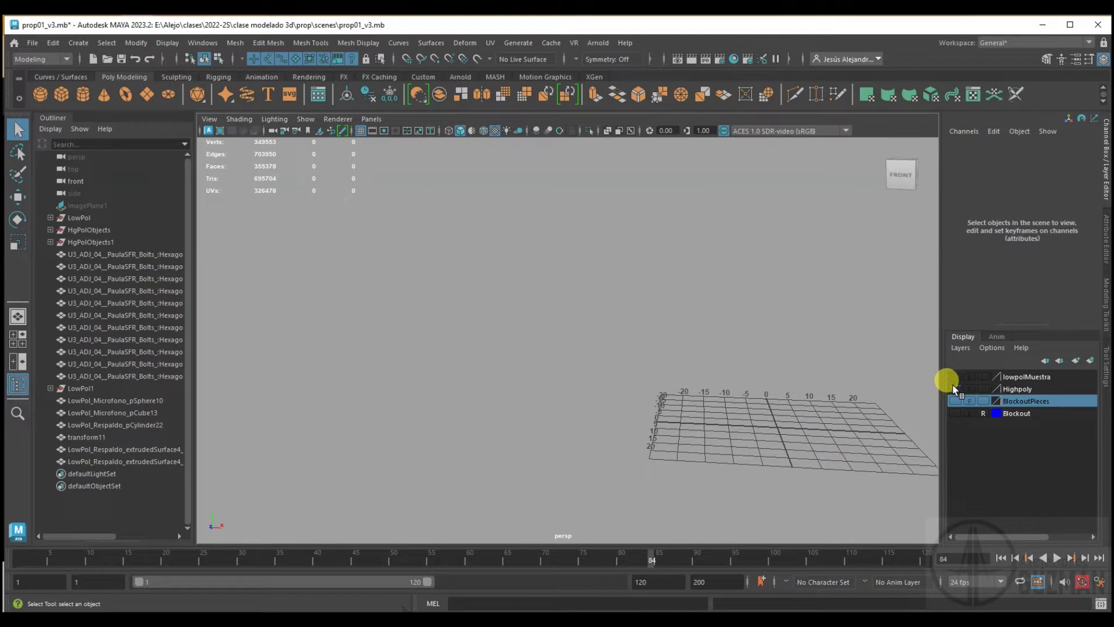
left_click(955, 400)
left_click(808, 298)
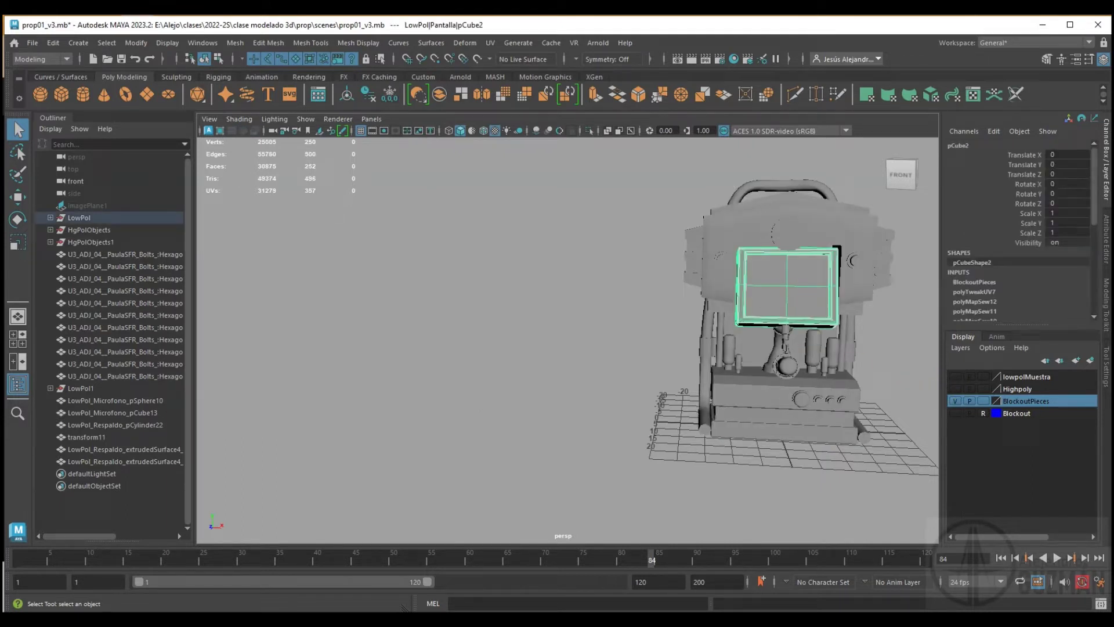
mouse_move(587, 306)
left_mouse_down("alt")
mouse_move(672, 319)
mouse_move(560, 334)
left_mouse_up("alt")
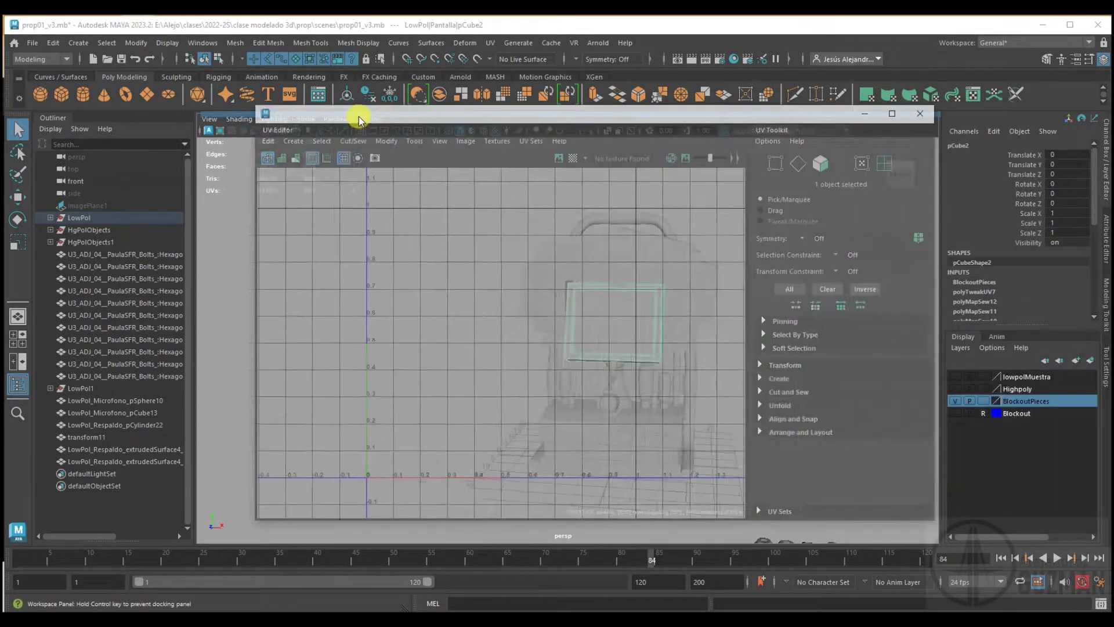
- Marquee-select all 24 low-poly pieces in object mode to display their UVs in the UV Editor
left_click_drag(361, 112, 157, 168)
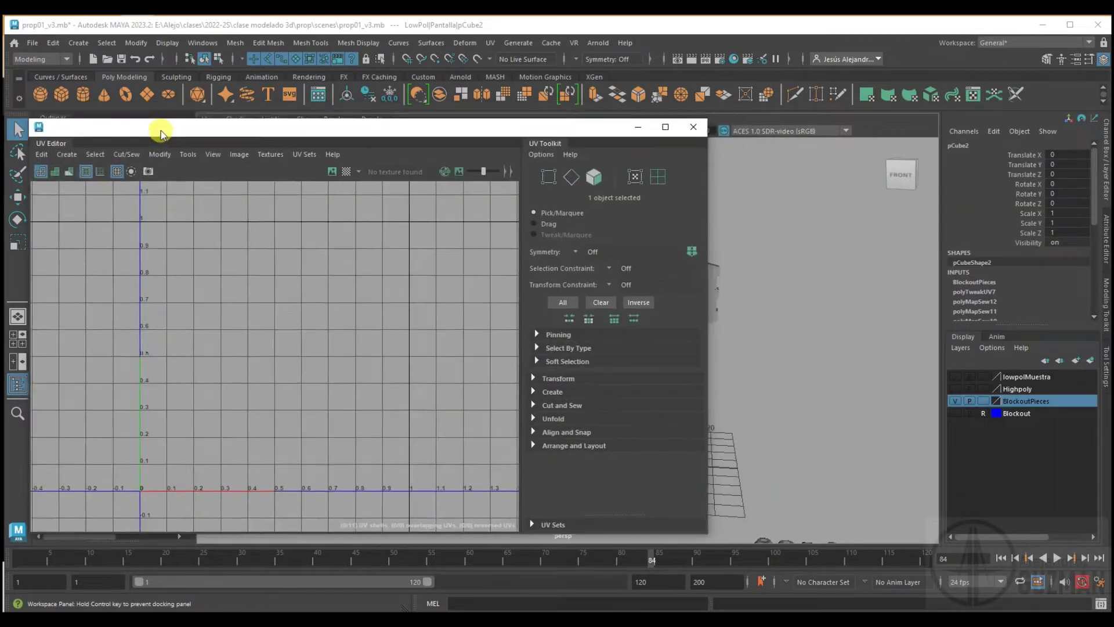
left_click(591, 221)
scroll(418, 318, "down", 3)
scroll(417, 318, "down", 3)
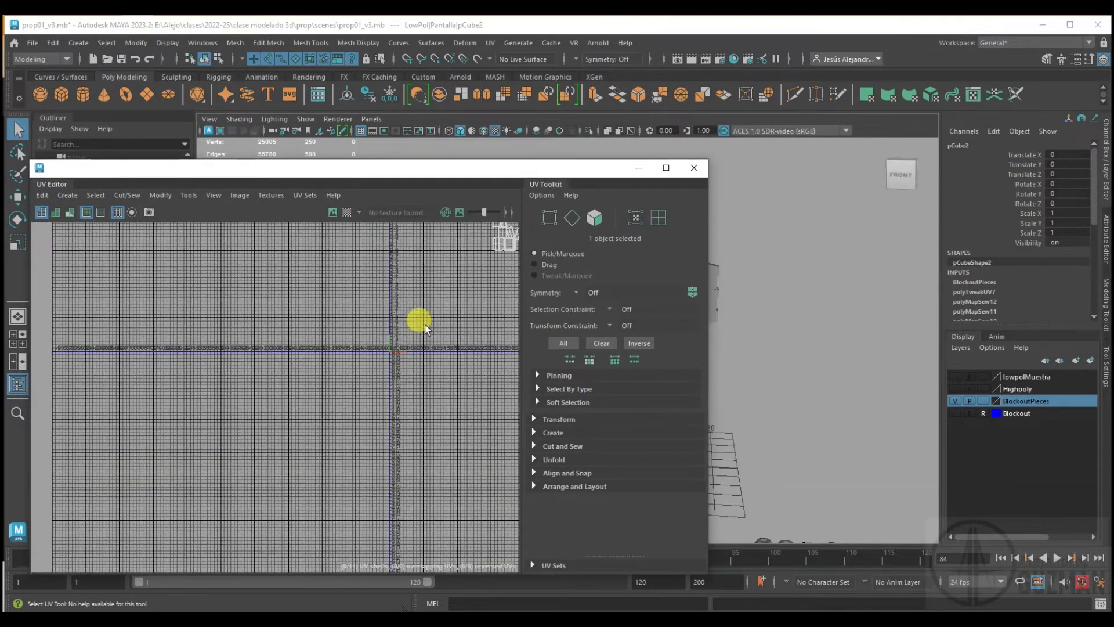
scroll(333, 367, "down", 3)
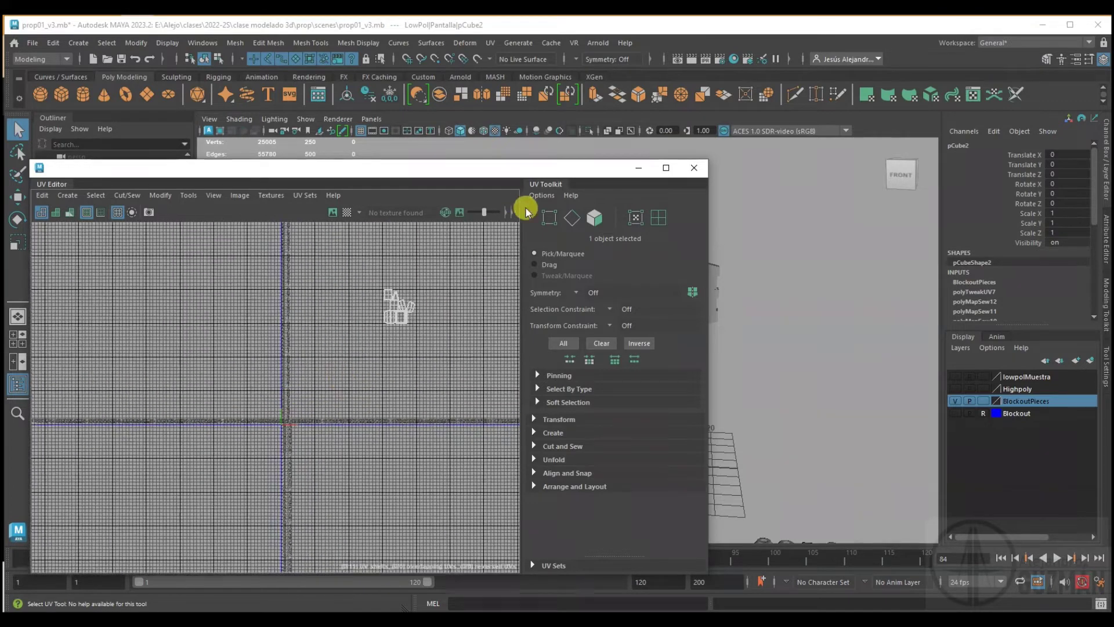
left_click(608, 166)
left_click_drag(700, 273, 532, 266)
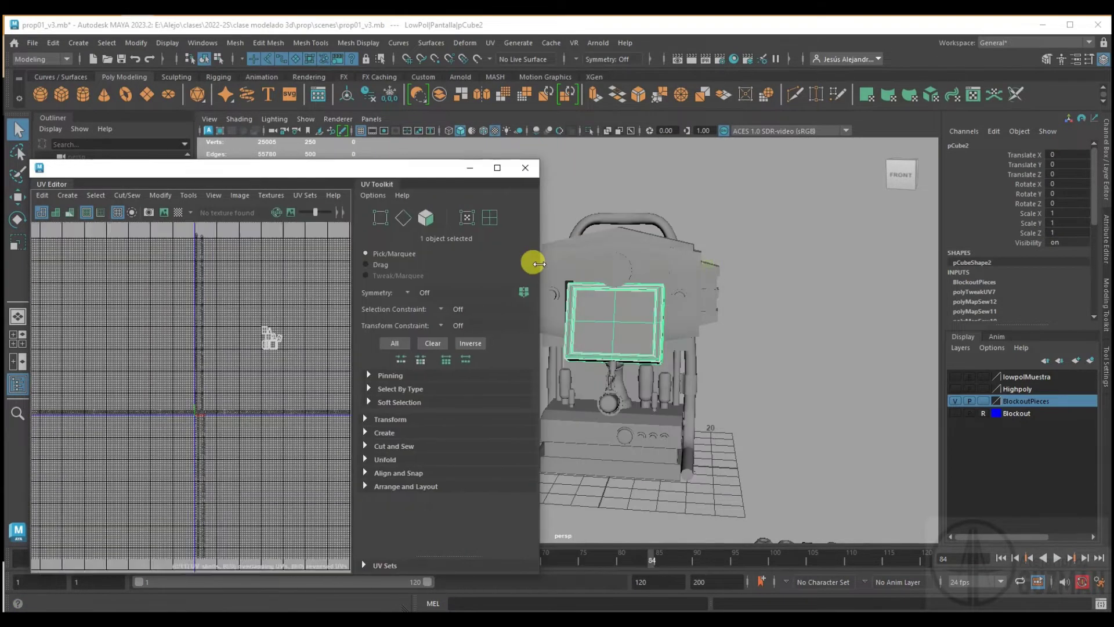
left_click_drag(771, 167, 475, 473)
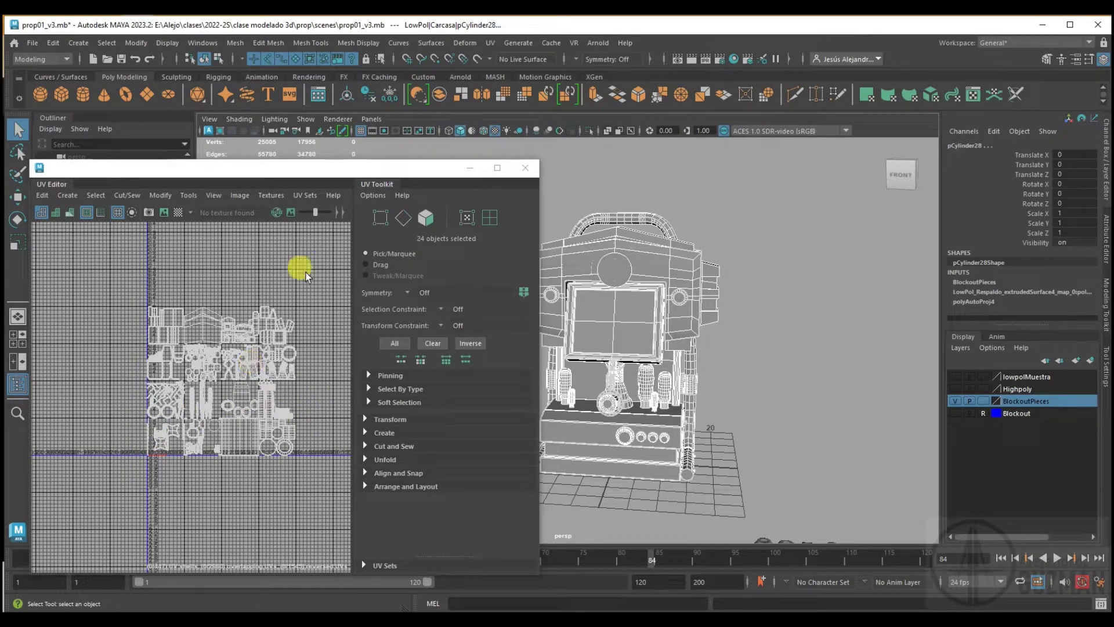
left_click_drag(326, 174, 309, 211)
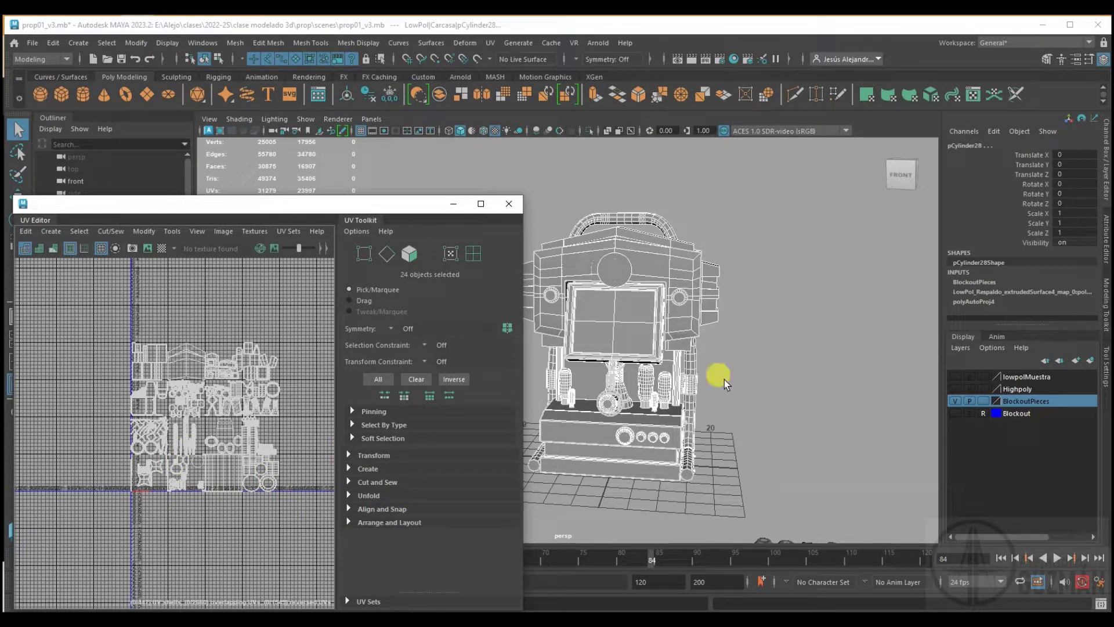
- Expand the UV Toolkit Transform section and go to the Texel Density map size of 2048
left_click(348, 455)
scroll(354, 459, "down", 1)
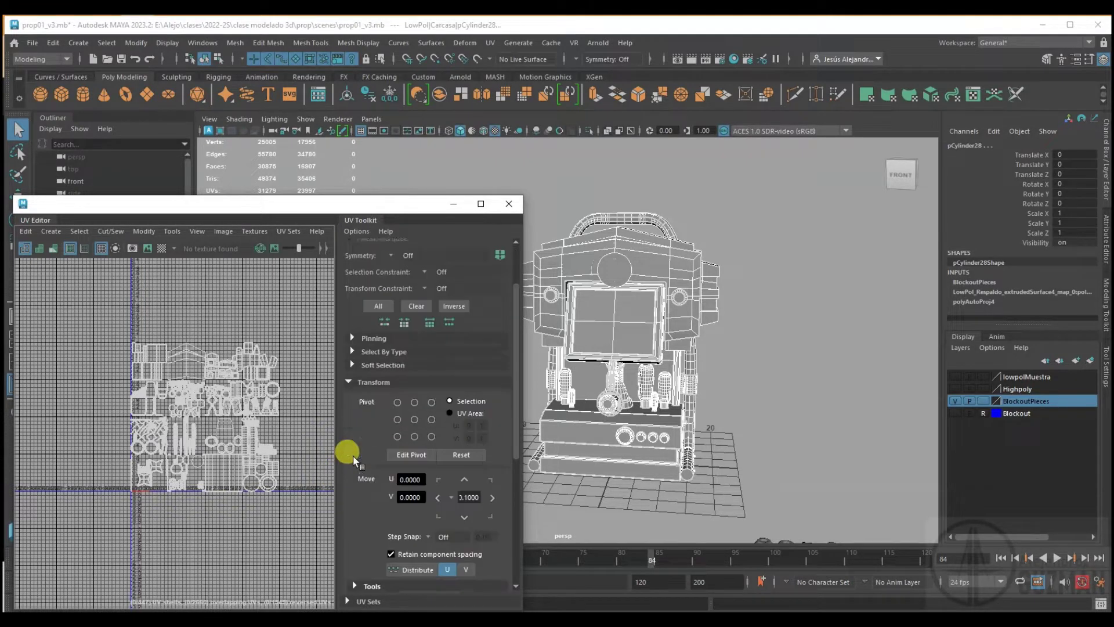
scroll(353, 461, "down", 2)
scroll(354, 462, "down", 1)
scroll(354, 464, "down", 1)
scroll(354, 462, "down", 1)
scroll(351, 461, "down", 1)
scroll(351, 476, "down", 1)
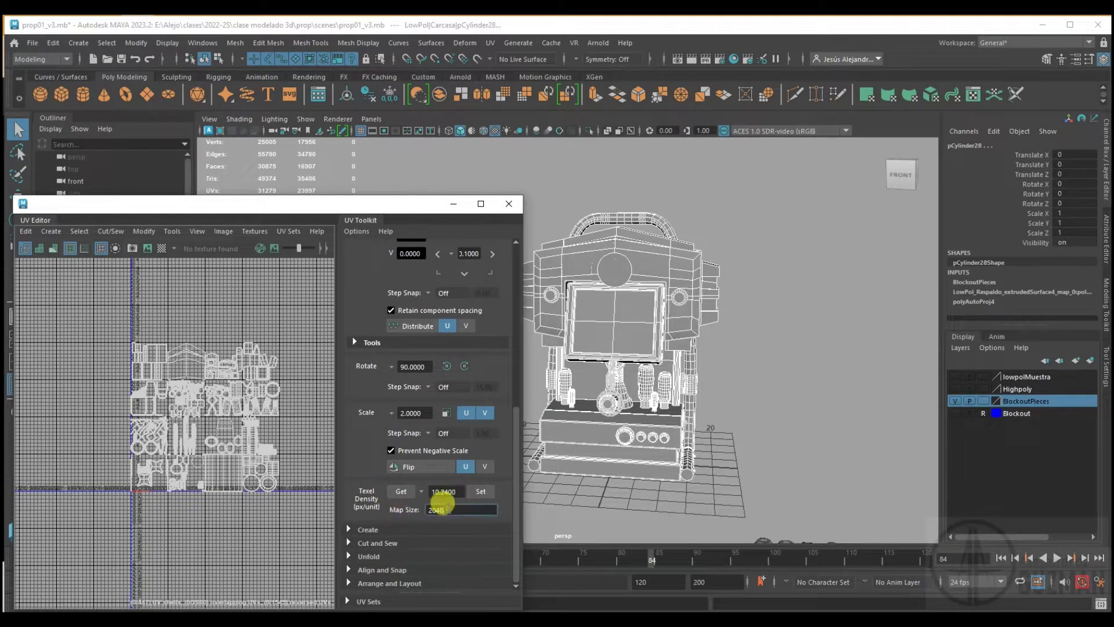
type("1024")
double_click(450, 508)
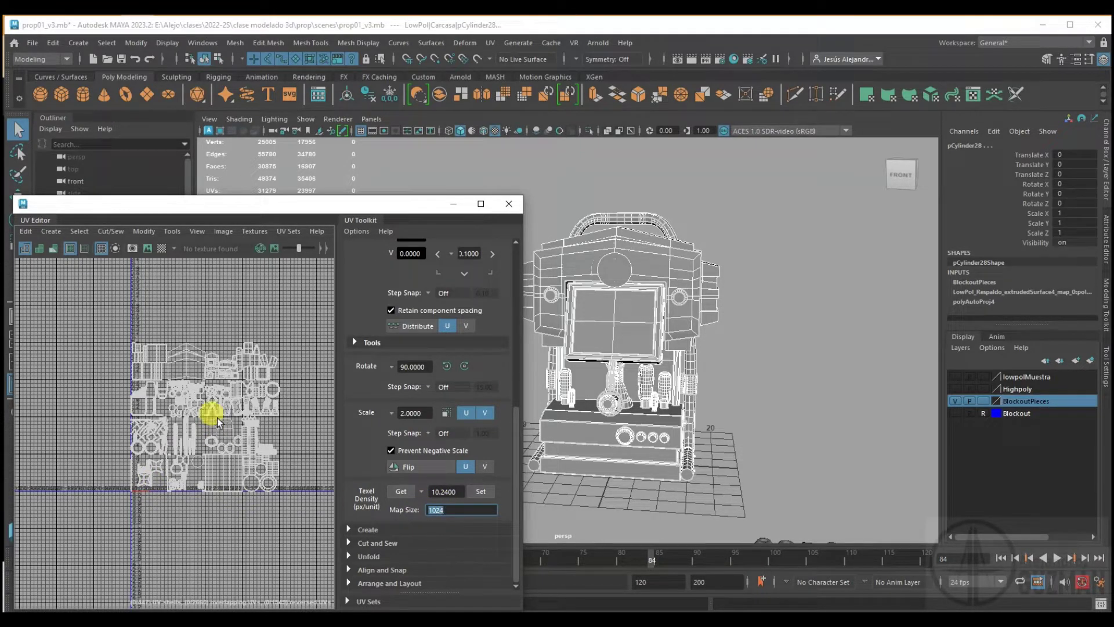
- Change the Texel Density map size to 1024
scroll(166, 468, "up", 2)
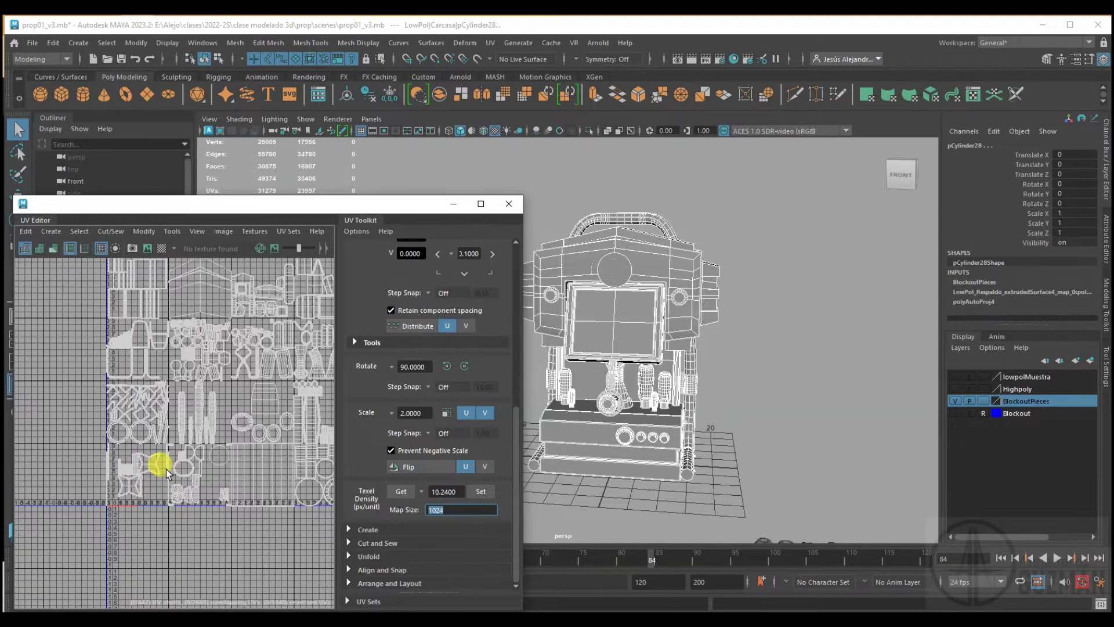
scroll(166, 469, "up", 2)
scroll(116, 435, "down", 2)
scroll(120, 437, "down", 2)
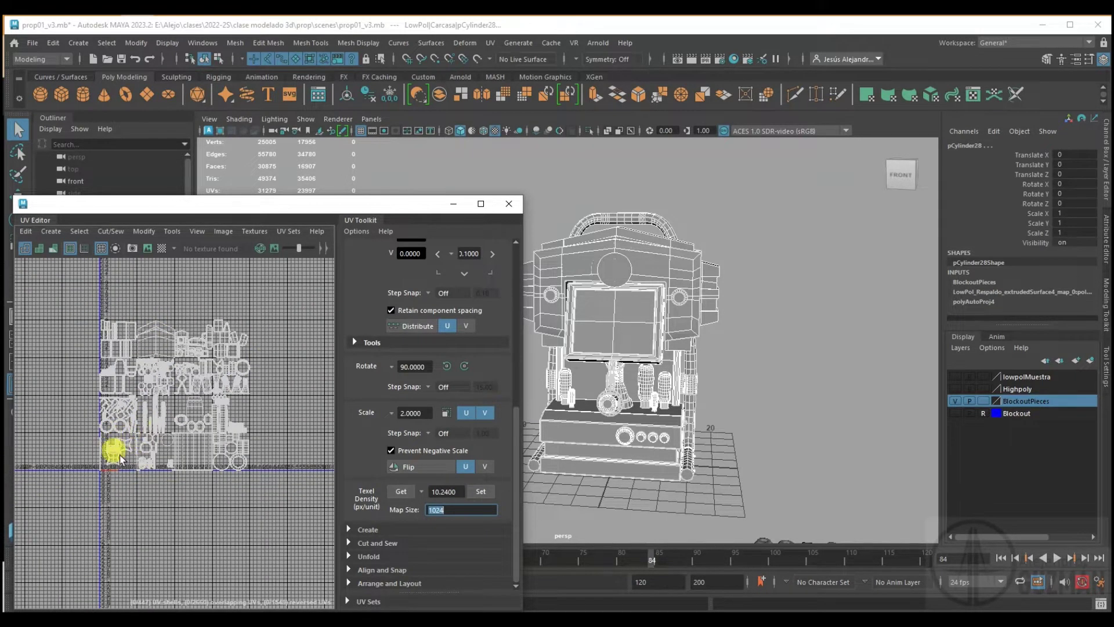
scroll(120, 458, "up", 1)
left_click(453, 493)
mouse_move(443, 490)
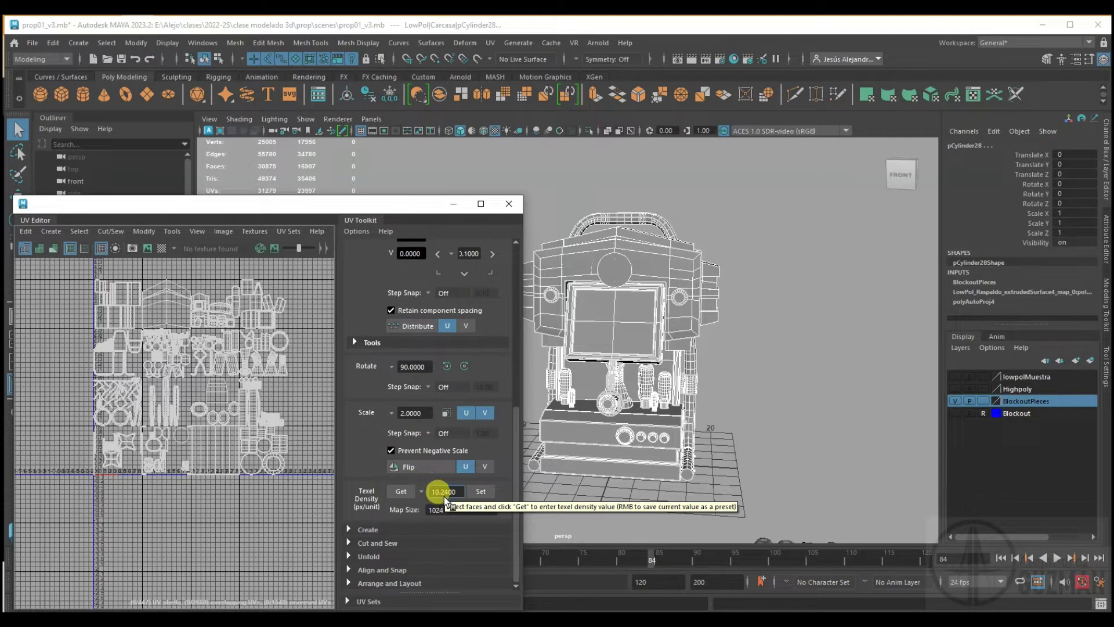
- Get the 10.24 texel density and apply it to the pieces
left_click(406, 490)
left_click(450, 495)
left_click_drag(458, 492, 430, 492)
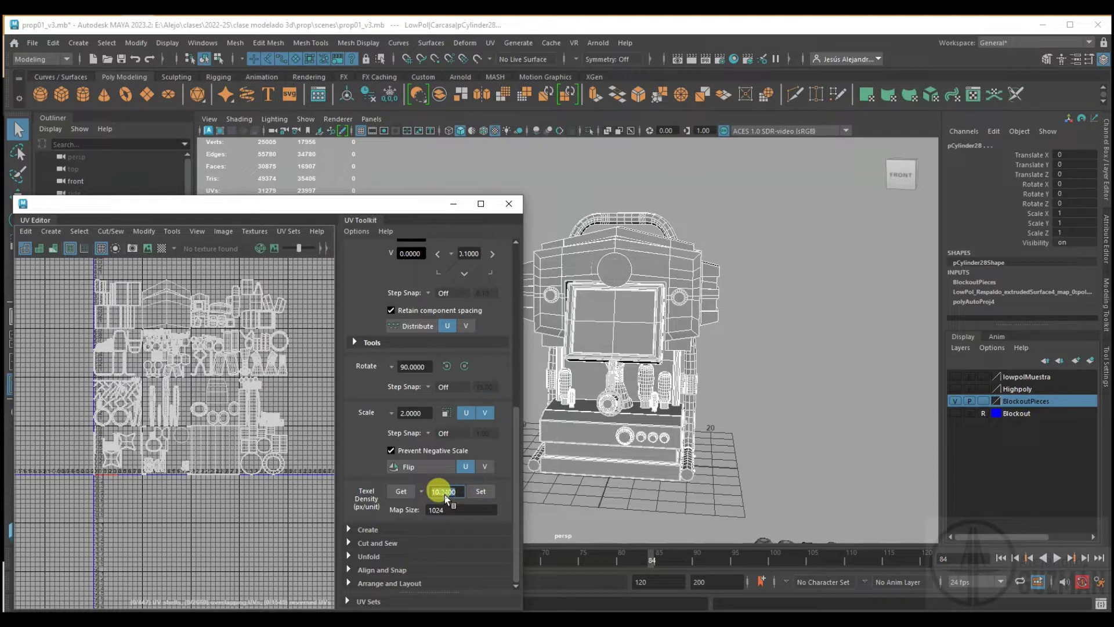
left_click(474, 499)
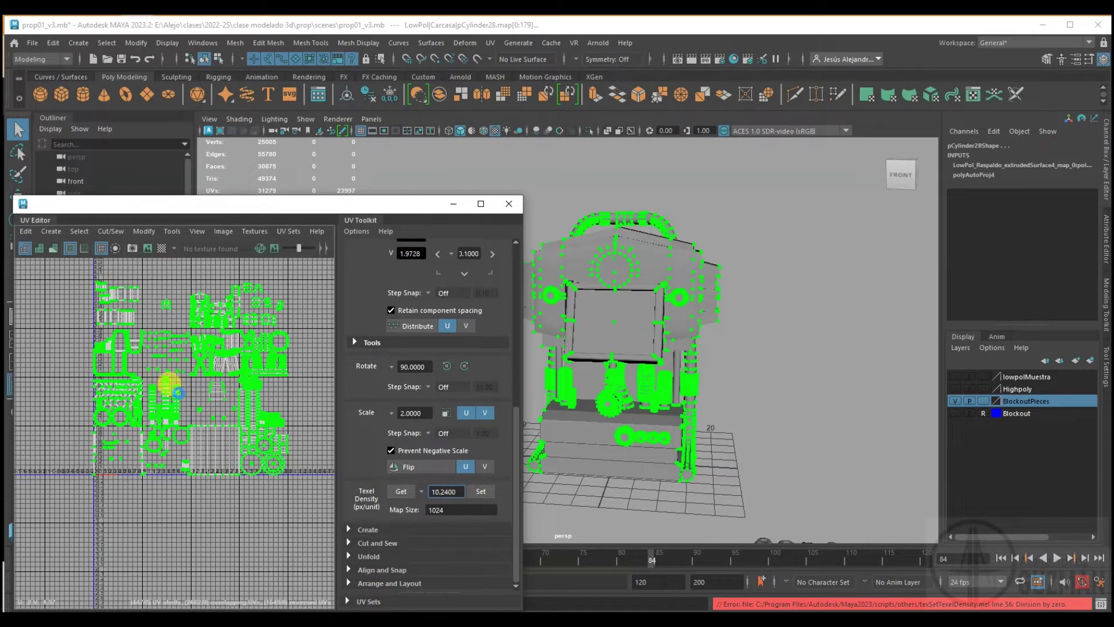
- Scroll through the UV Editor and recheck the 1024 texel-density map size field
scroll(232, 322, "up", 3)
scroll(229, 325, "up", 3)
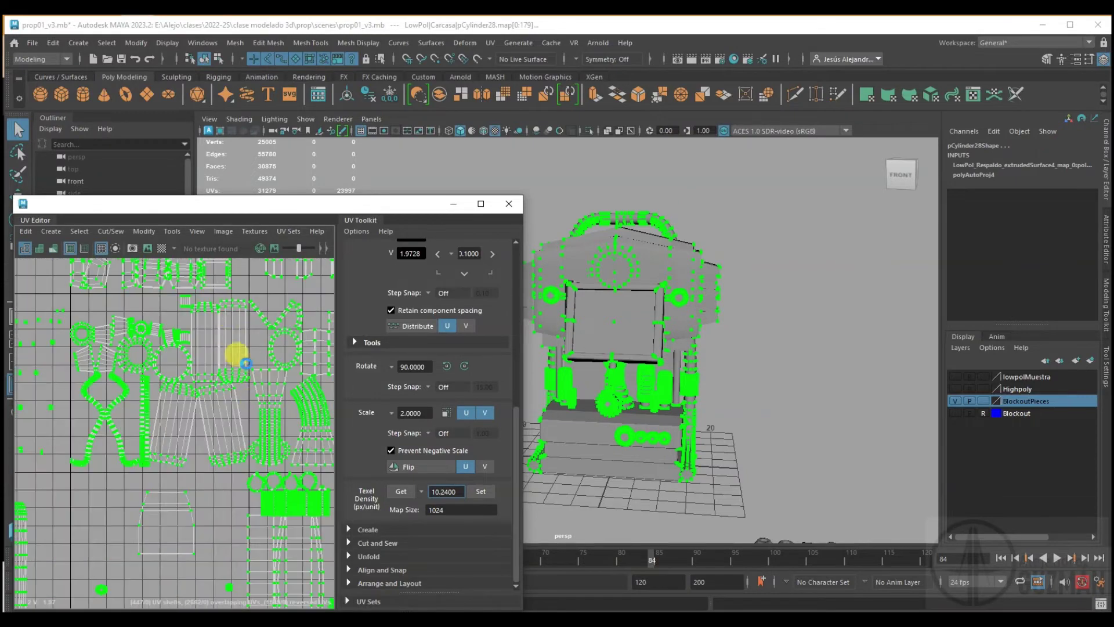
scroll(267, 371, "down", 2)
scroll(261, 349, "down", 2)
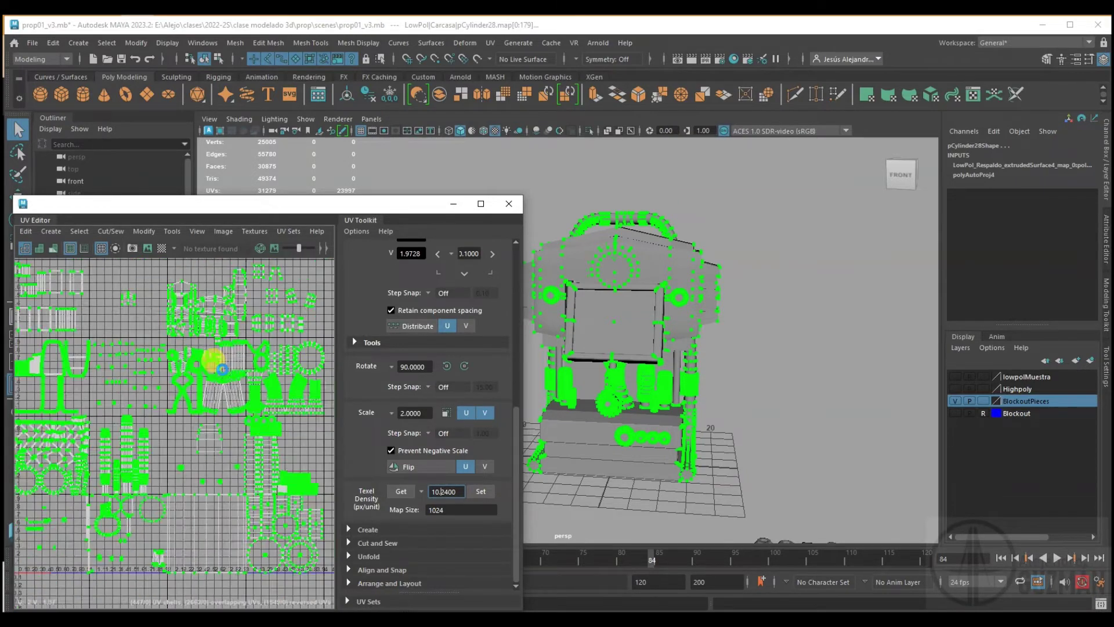
scroll(221, 369, "down", 3)
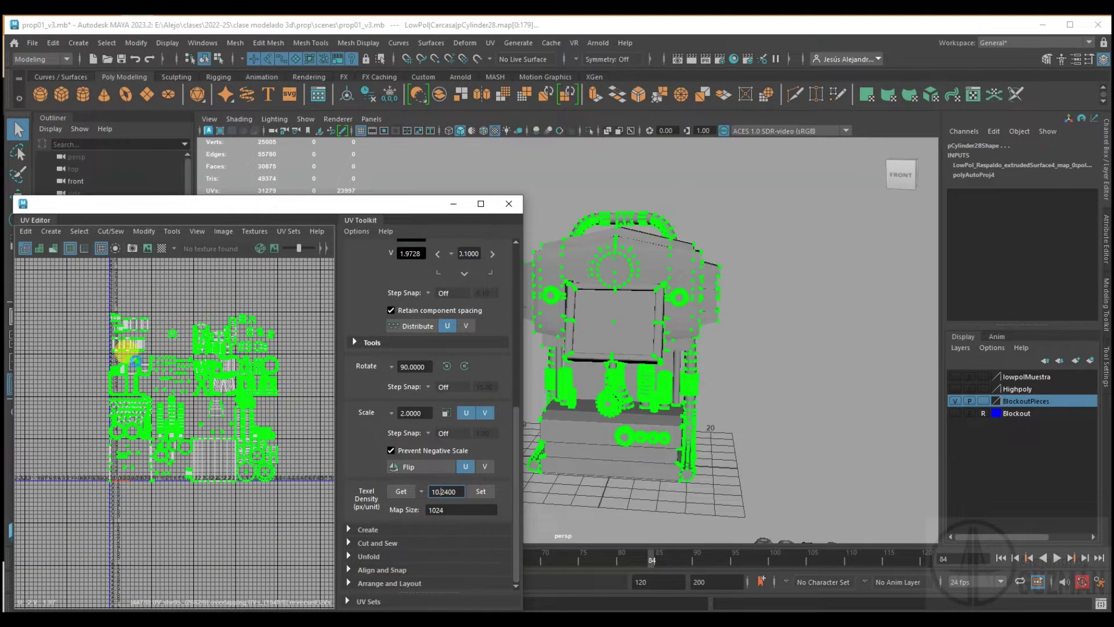
scroll(165, 341, "up", 3)
scroll(165, 341, "up", 2)
scroll(131, 328, "down", 2)
scroll(232, 447, "up", 1)
scroll(232, 447, "down", 2)
scroll(244, 459, "down", 2)
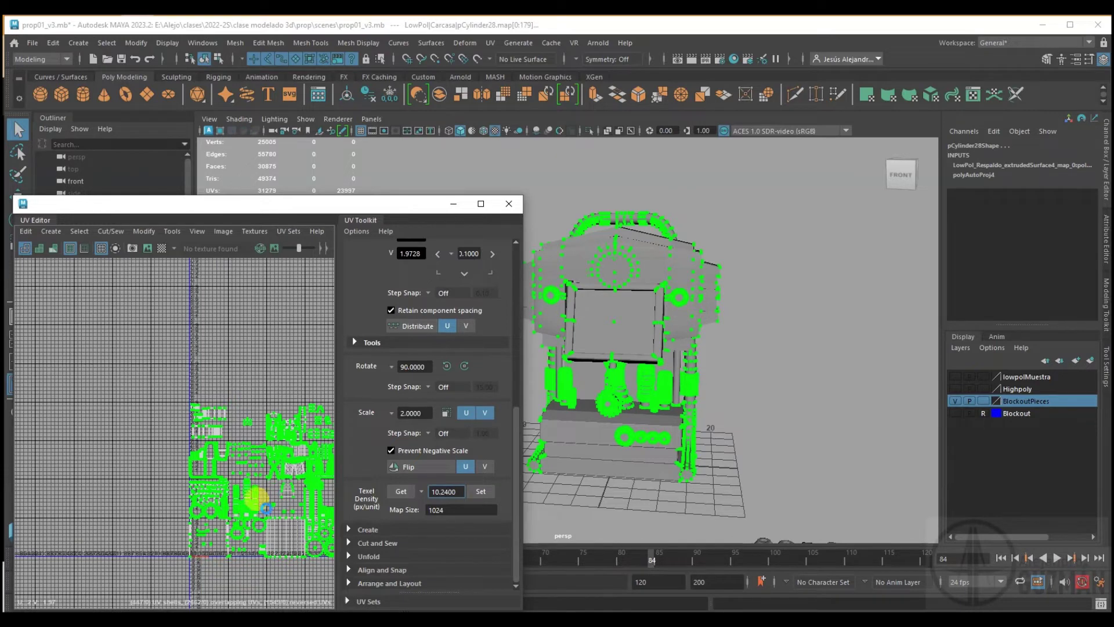
left_click(449, 510)
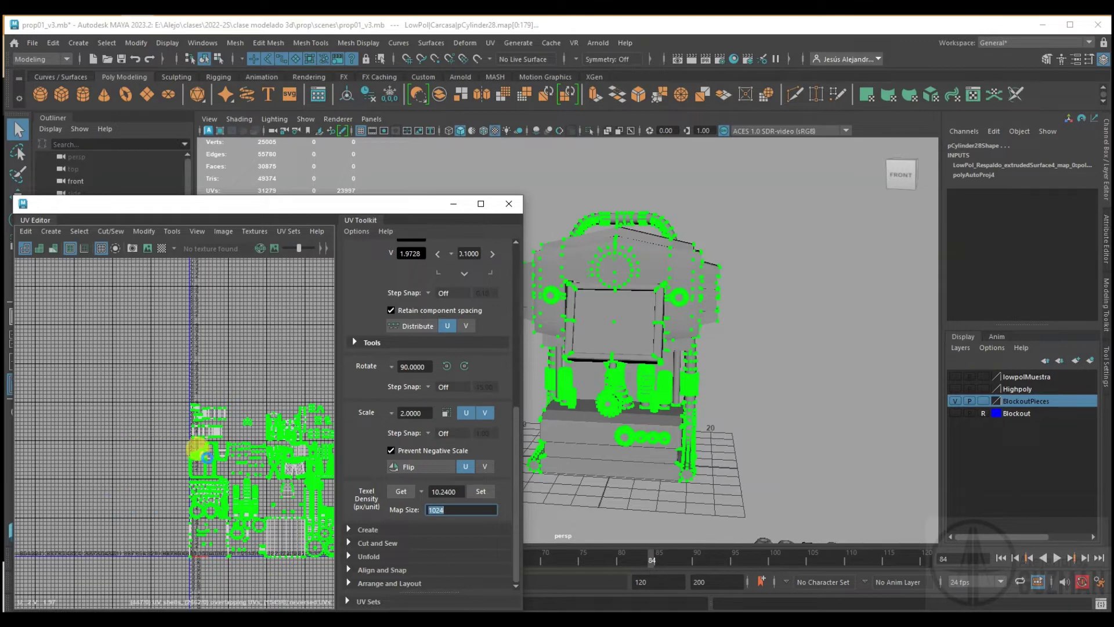
- Dismiss the UV selection marking menu and return to object mode with F8
right_click(248, 460, "ctrl")
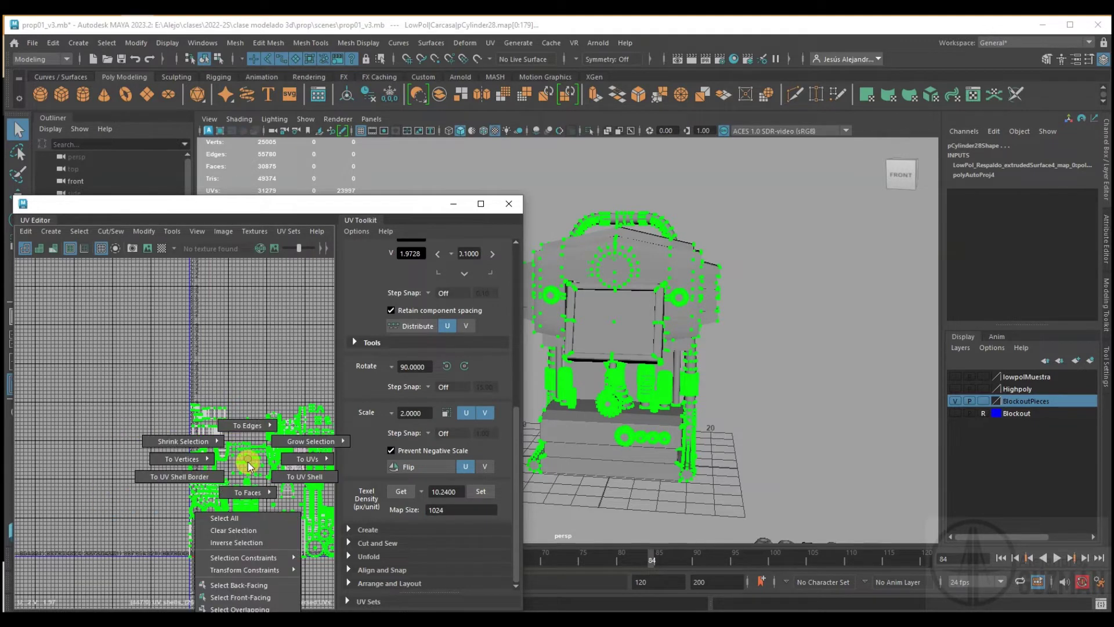
left_click(249, 462)
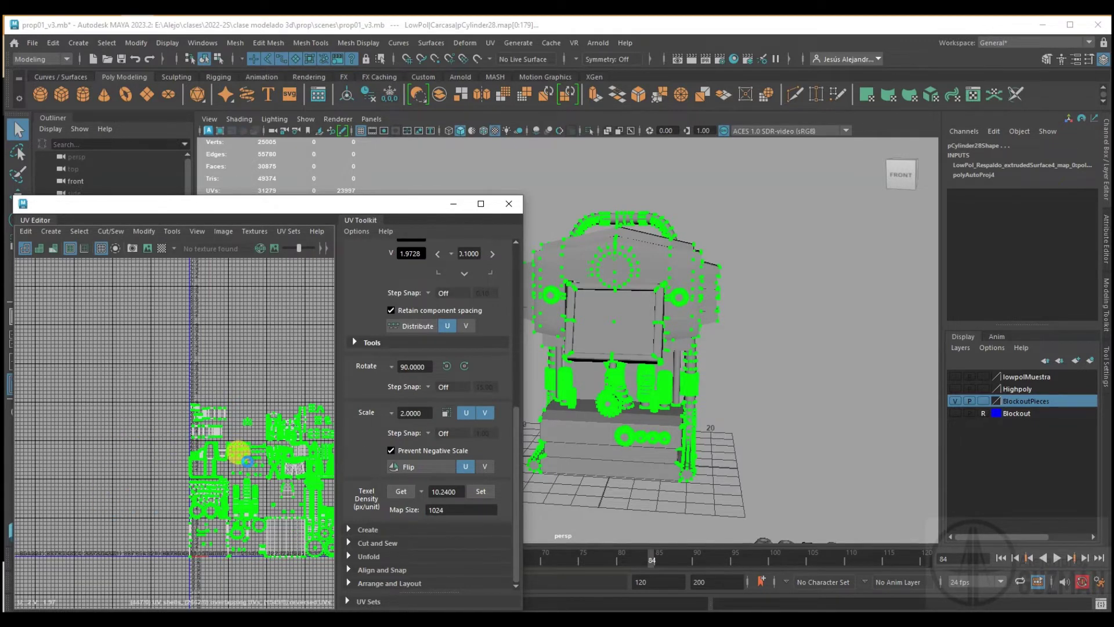
key("F8")
right_click(222, 376)
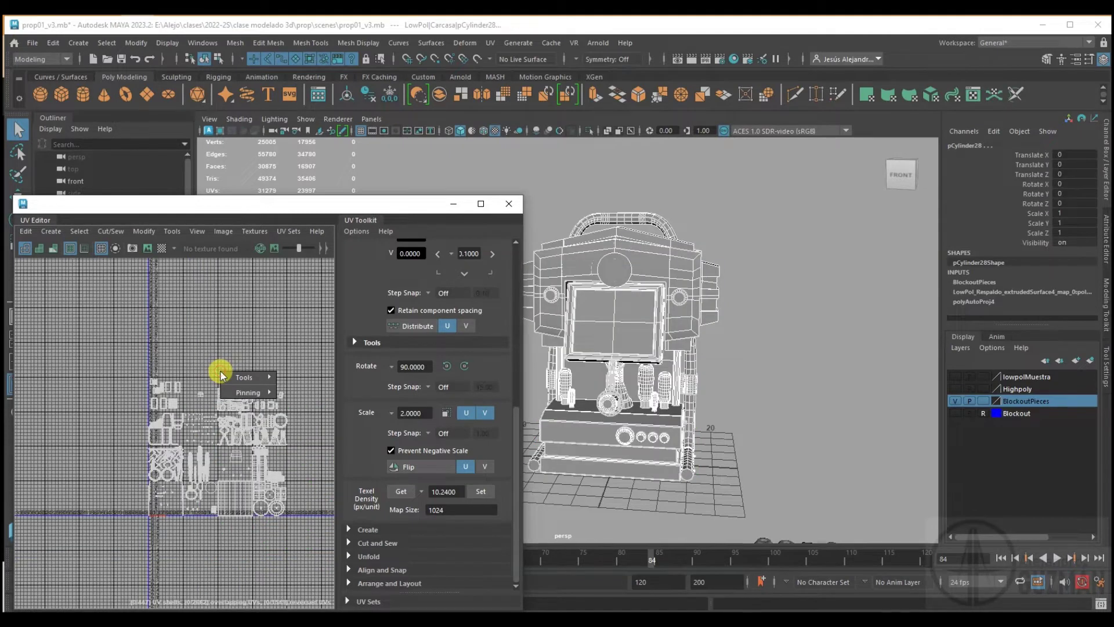
- Select all of the prop's UVs and open the Layout UVs option box
right_click_drag(165, 387, 114, 356)
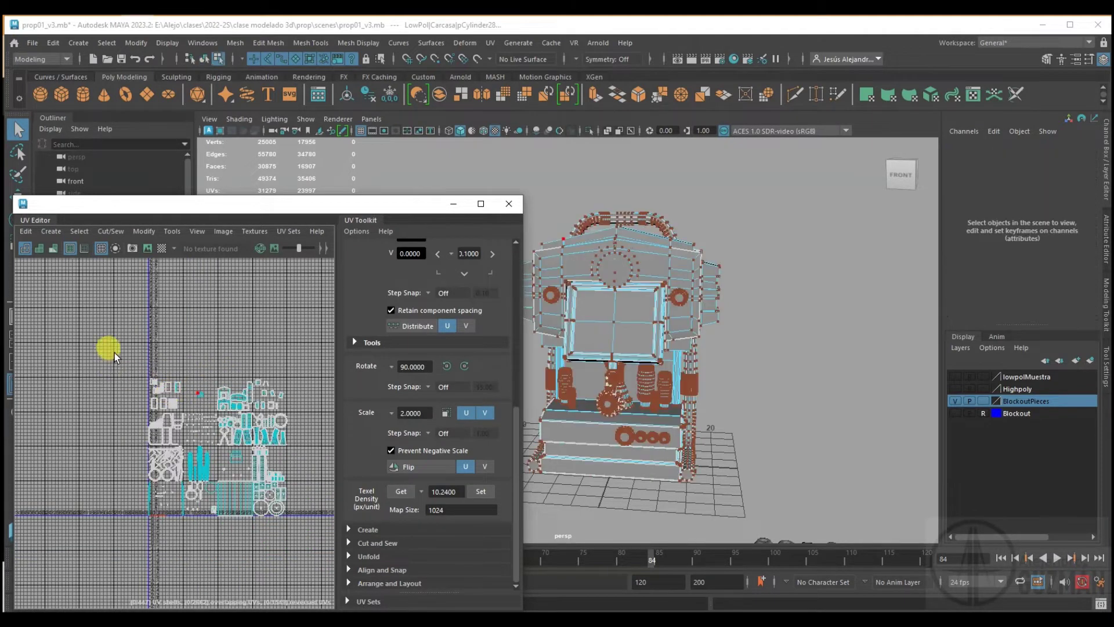
left_click_drag(114, 355, 318, 533)
right_click(249, 424, "shift")
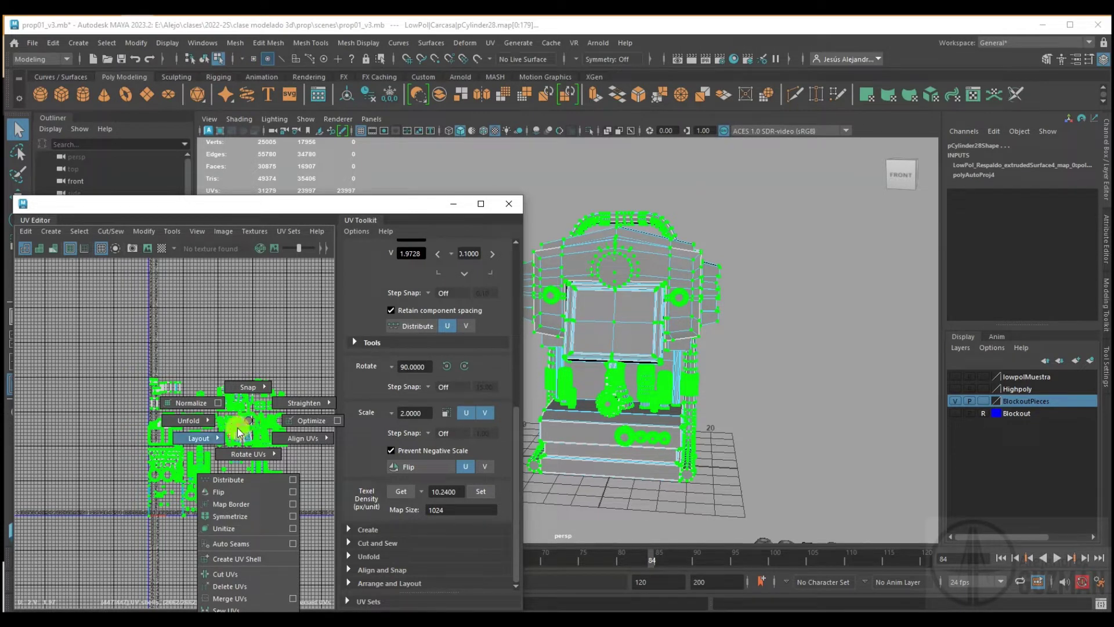
right_click_drag(248, 420, 221, 435, "shift")
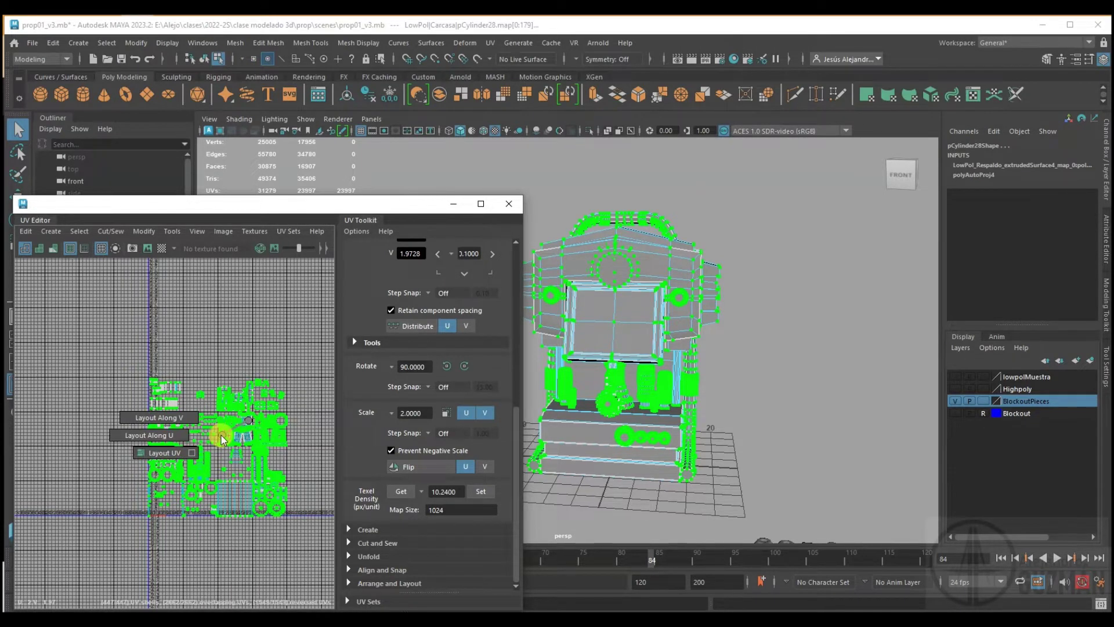
right_click(249, 420, "shift")
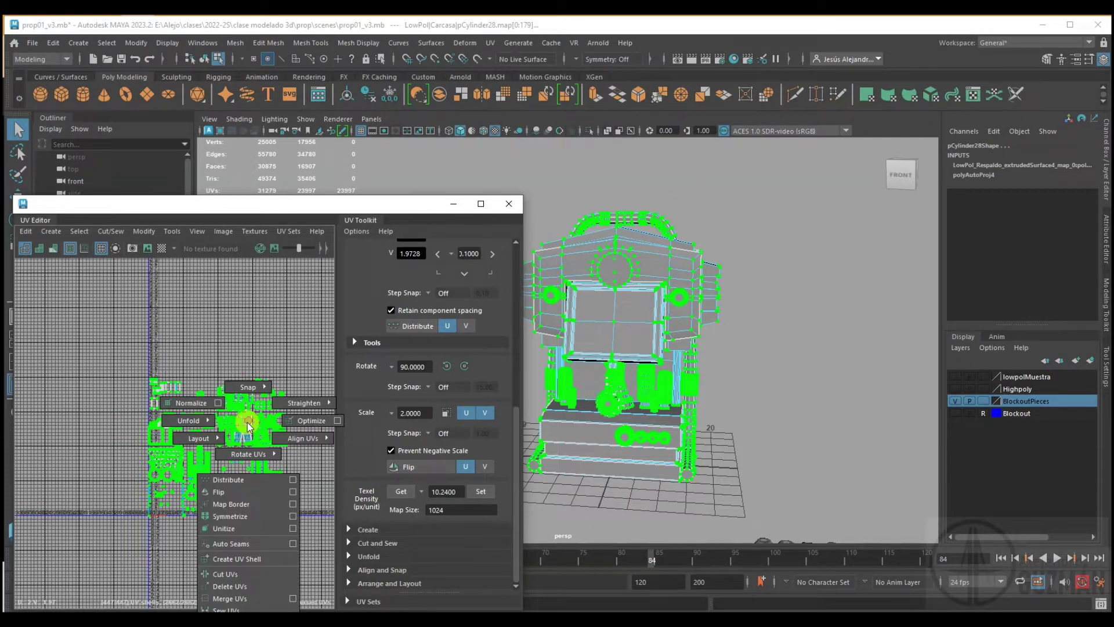
right_click_drag(225, 438, 196, 456, "shift")
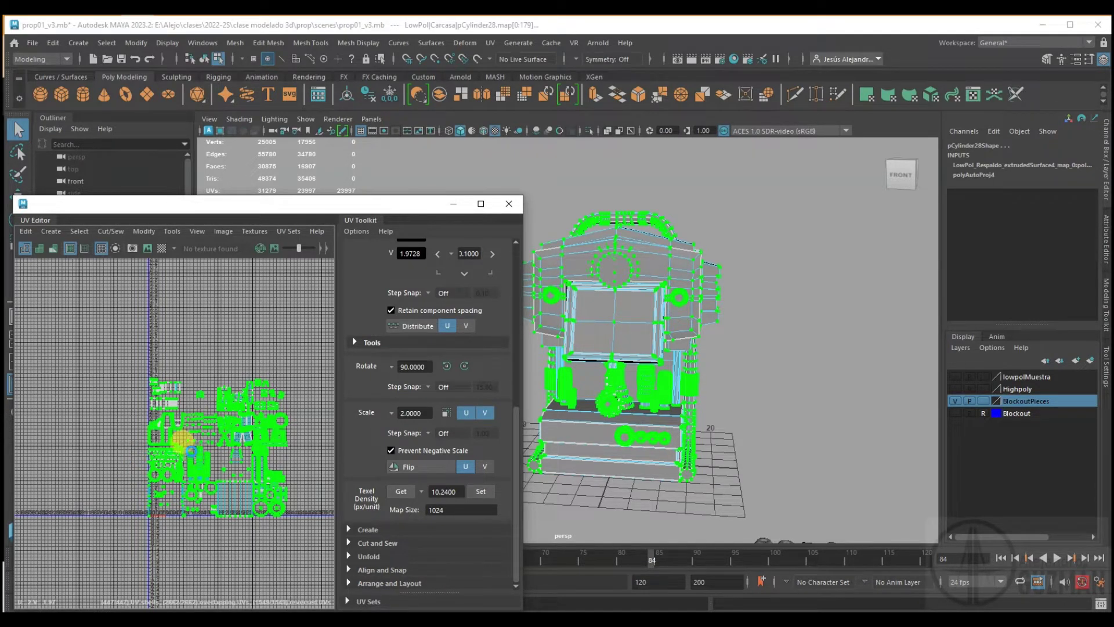
left_click(192, 452)
- Move the Layout UVs options aside and set Texture Map Size to 1024
left_click_drag(478, 235, 605, 179)
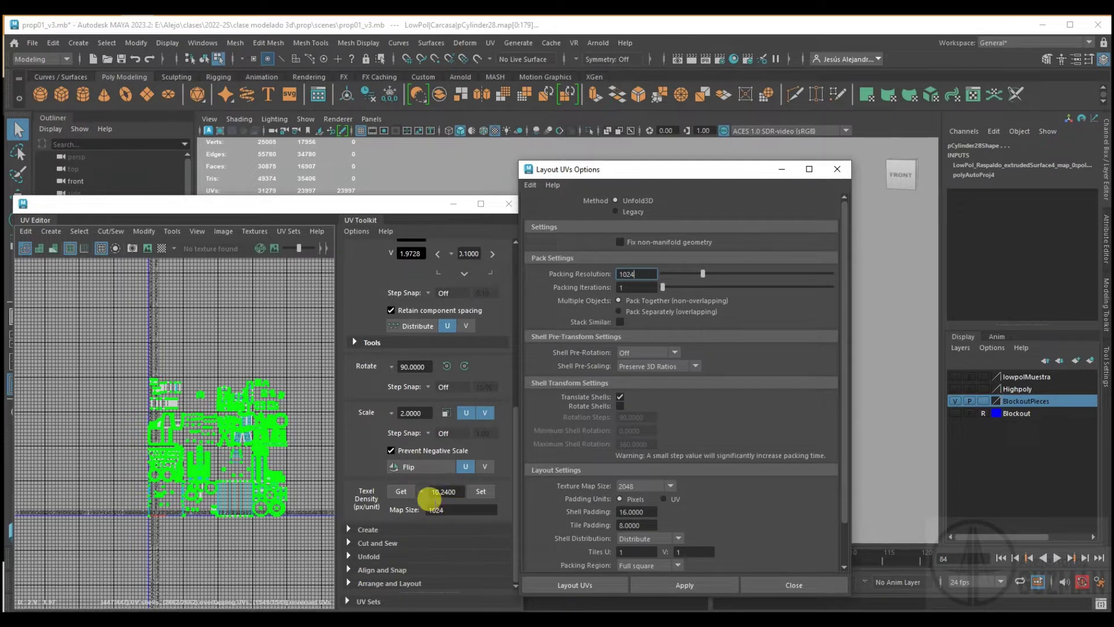
left_click(661, 486)
left_click(635, 523)
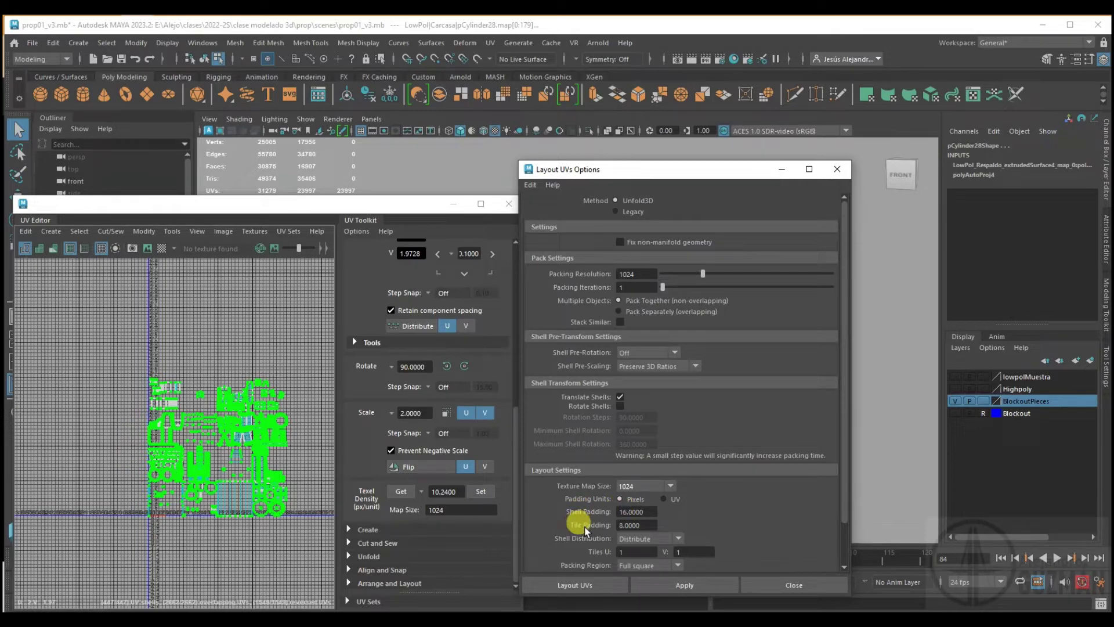
- Inspect the test-packed shells in the 0–1 tile, then undo the packing
scroll(194, 410, "up", 3)
scroll(206, 423, "up", 4)
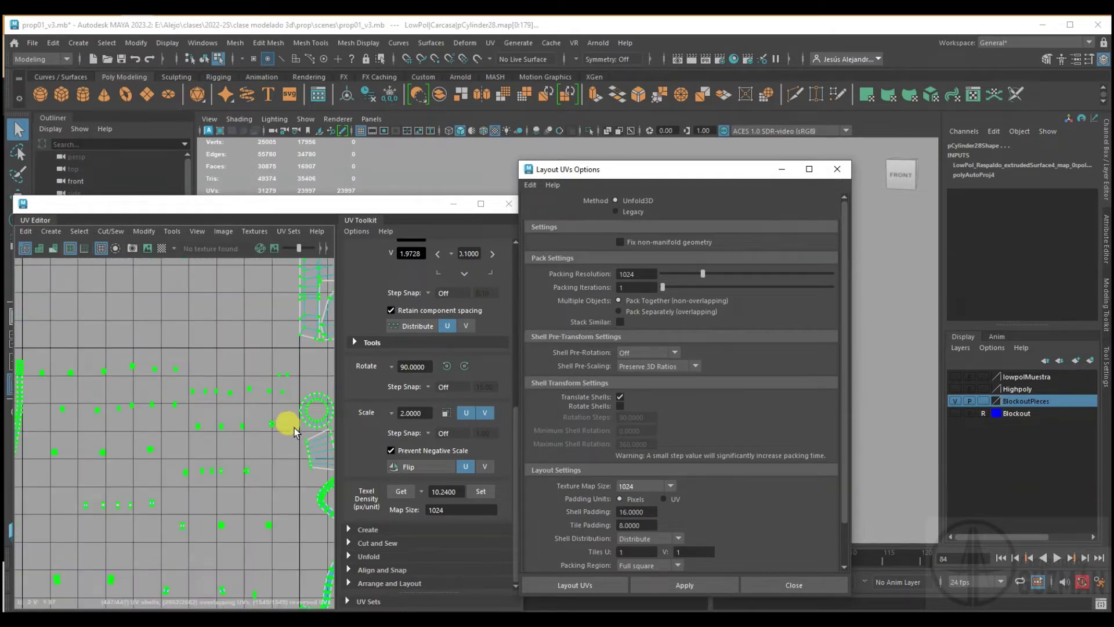
scroll(302, 426, "down", 3)
scroll(307, 432, "down", 3)
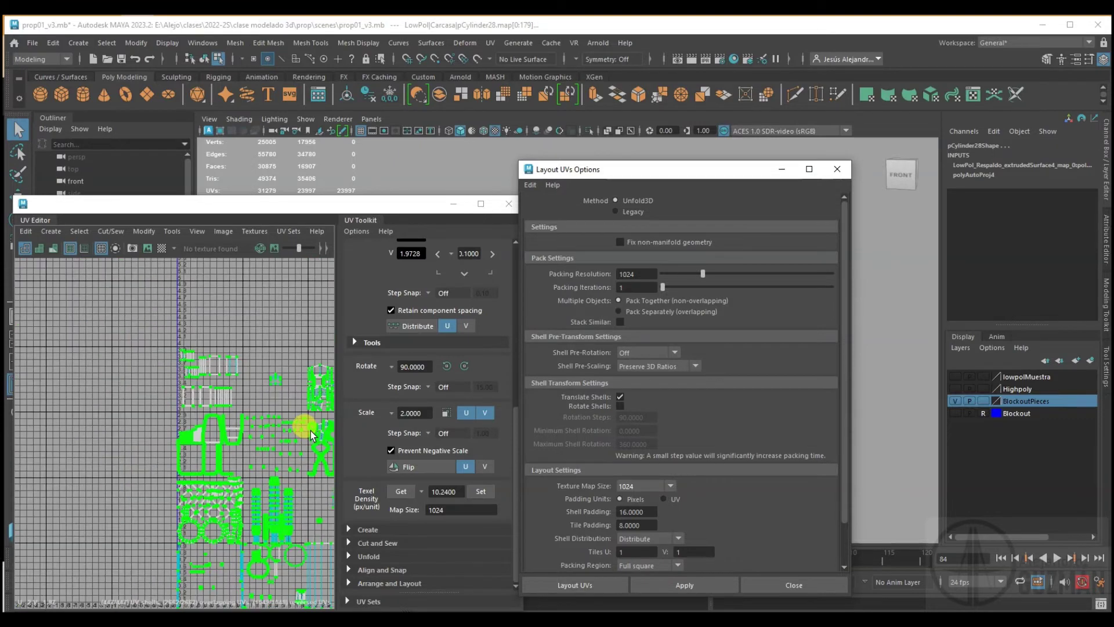
scroll(311, 435, "down", 3)
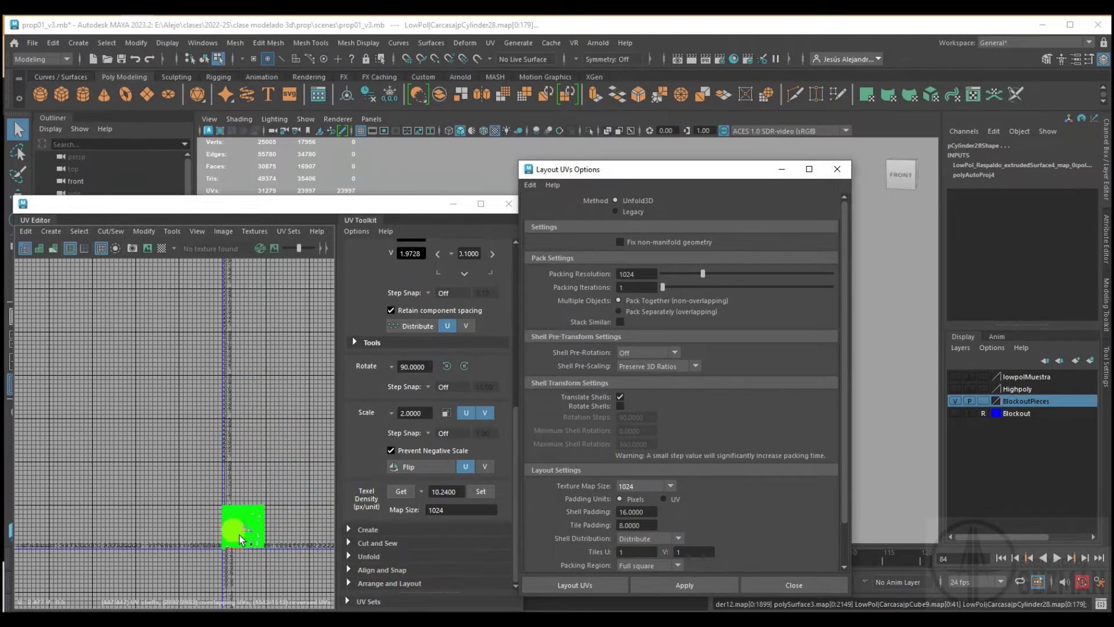
scroll(232, 528, "up", 3)
scroll(149, 389, "up", 2)
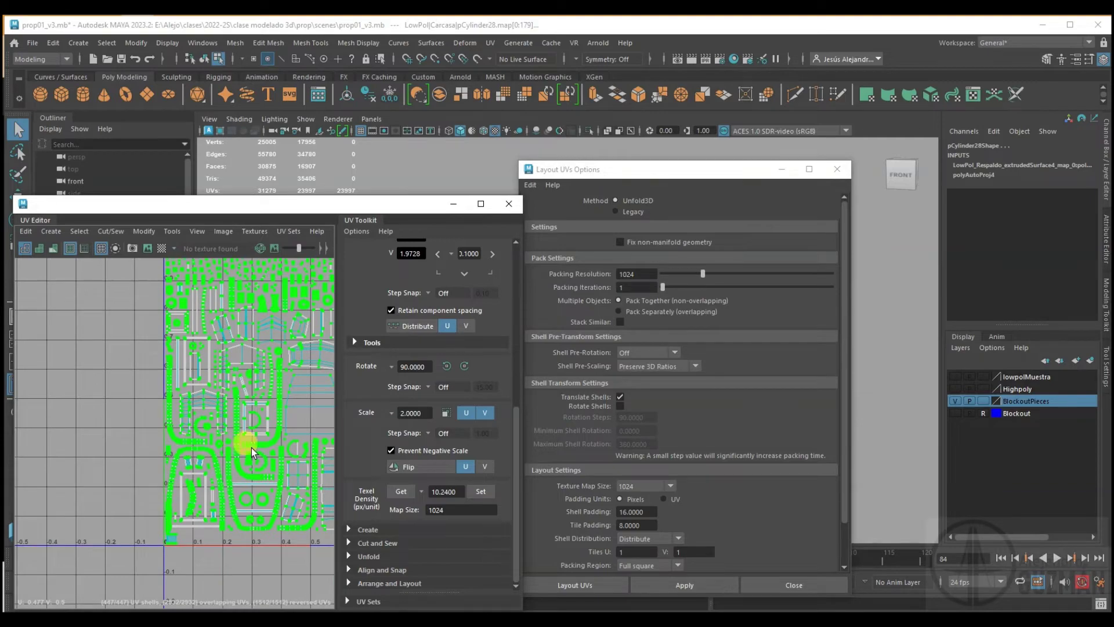
middle_click_drag(248, 442, 154, 516, "alt")
scroll(252, 405, "up", 3)
scroll(273, 405, "up", 2)
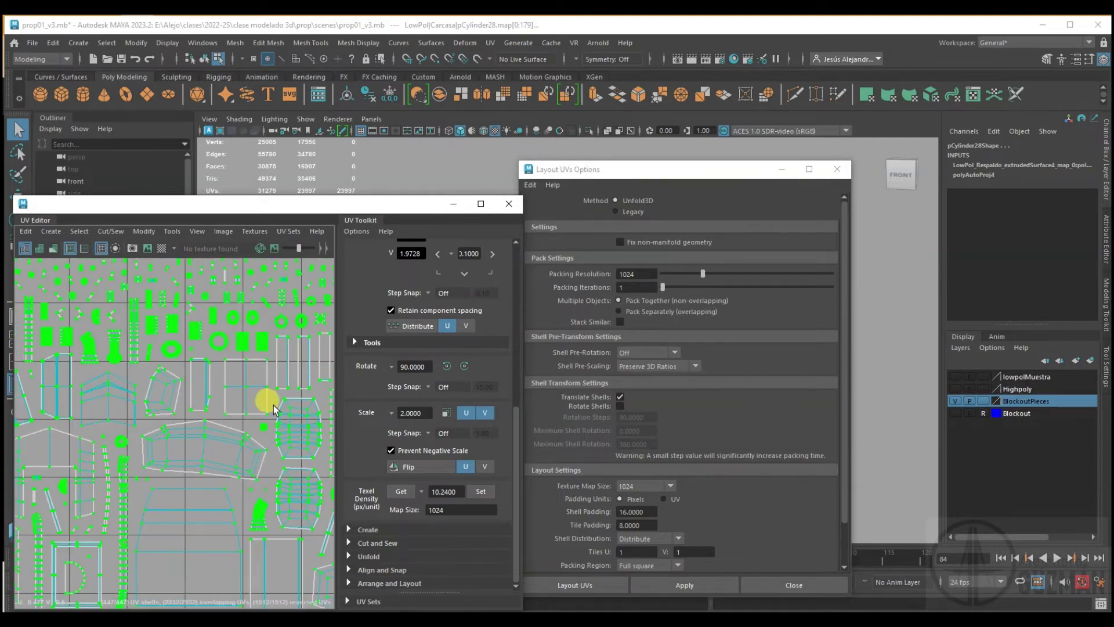
scroll(266, 406, "down", 5)
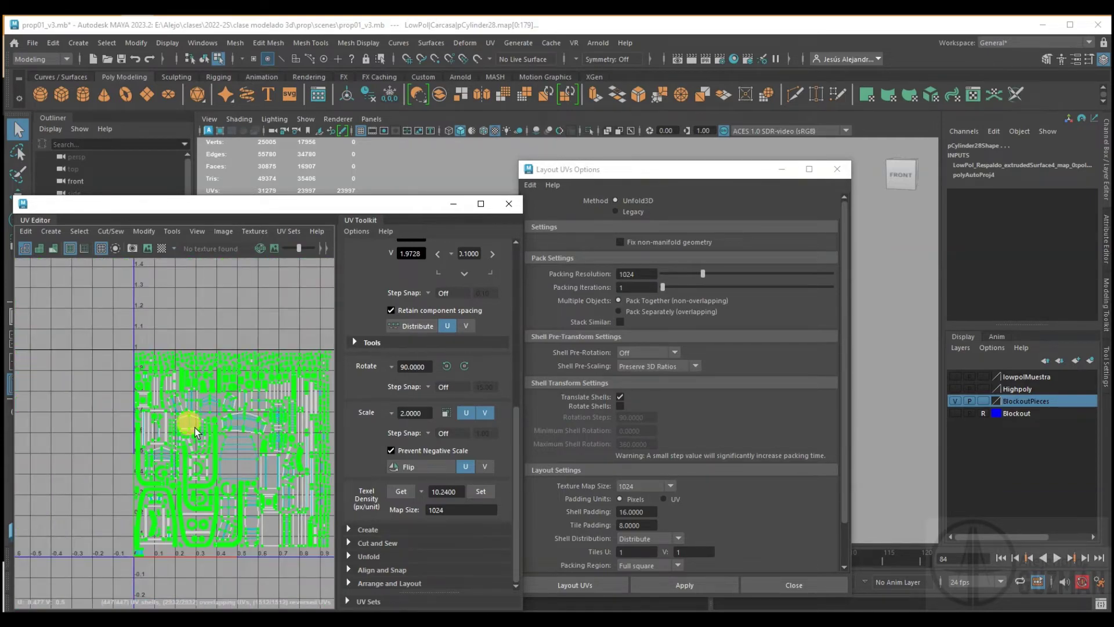
key("ctrl+z")
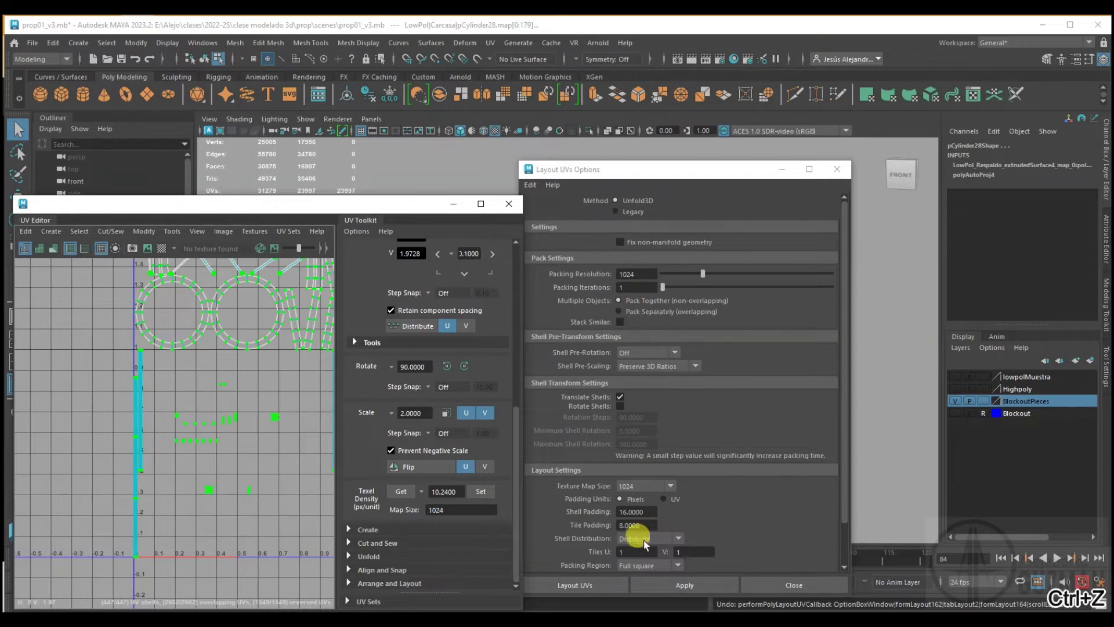
- Set the layout Texture Map Size to 2048 and pack the UVs again
left_click(653, 486)
left_click(634, 510)
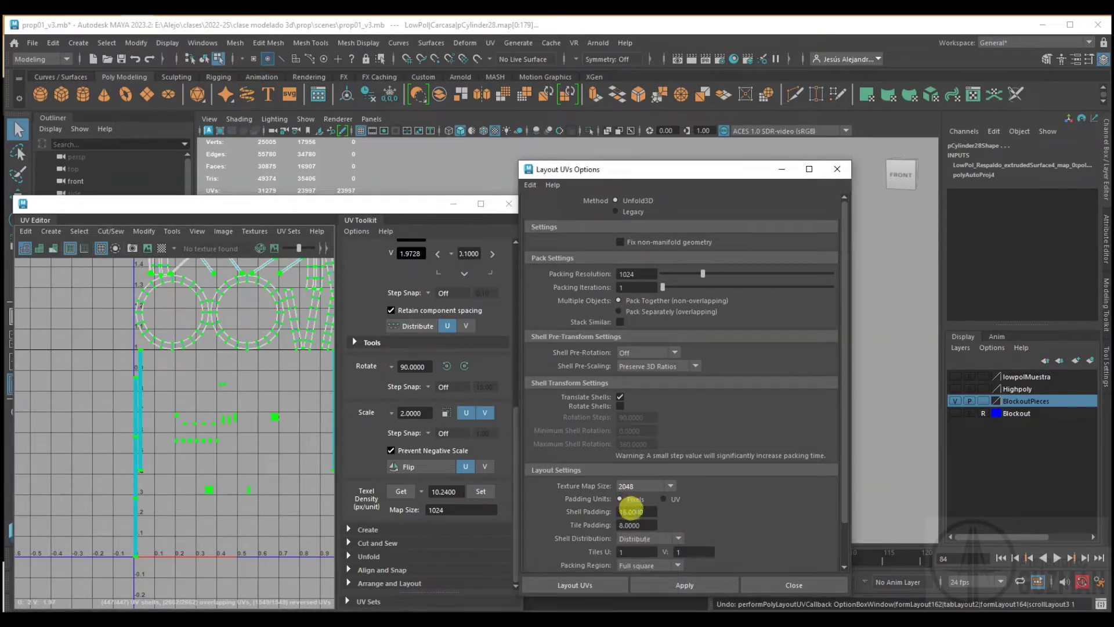
left_click(666, 585)
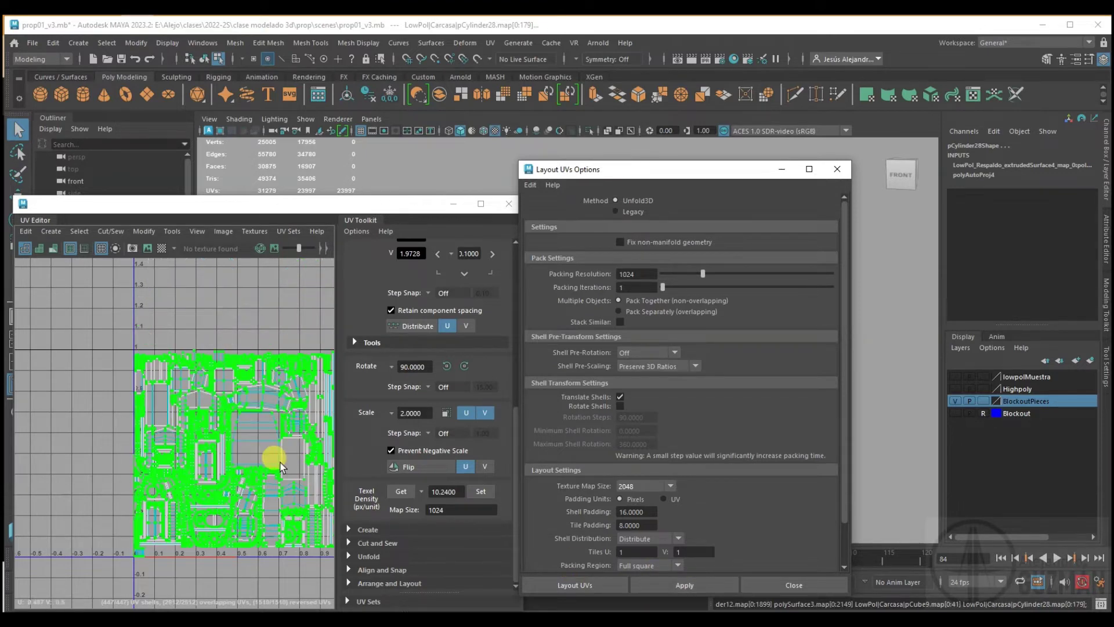
- Inspect the 2048 packing, undo it, and select the UV Toolkit map size value
scroll(259, 473, "up", 3)
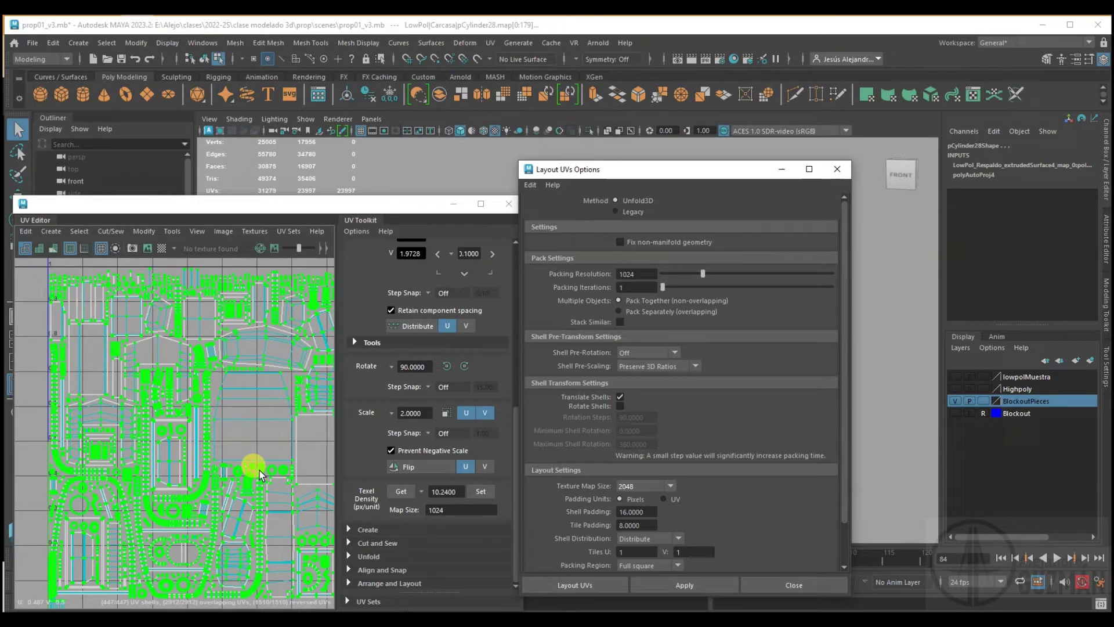
scroll(259, 470, "down", 3)
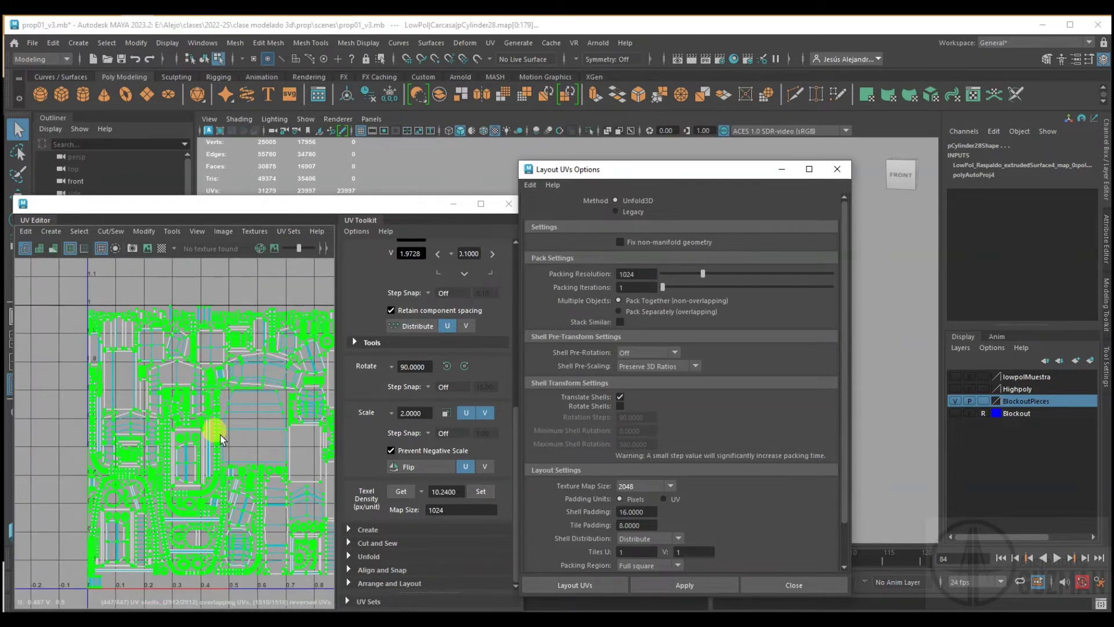
scroll(244, 426, "up", 5)
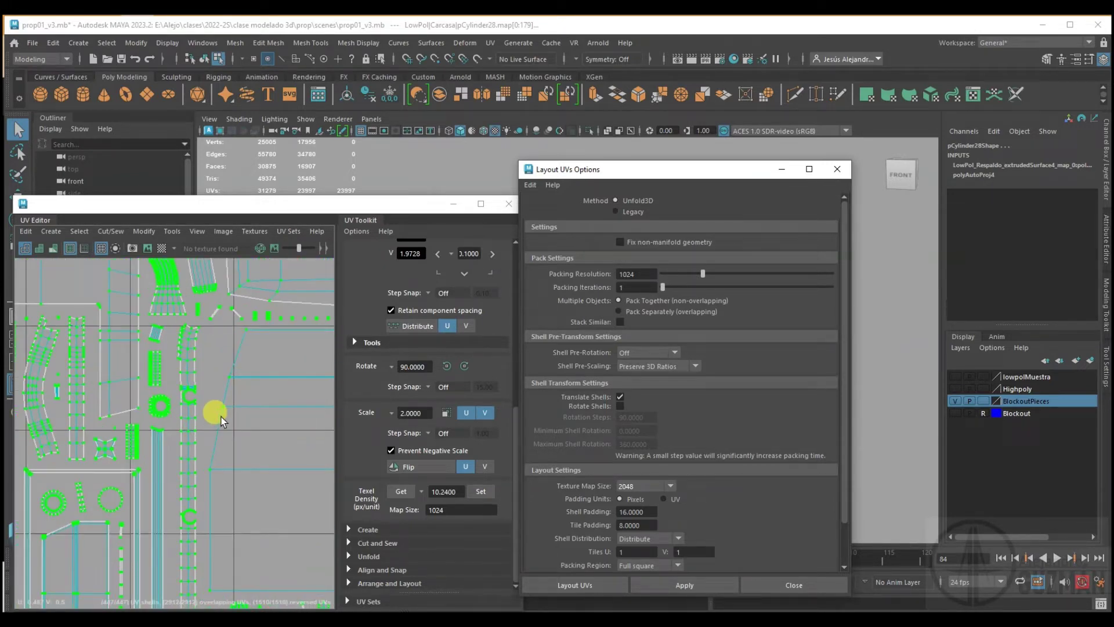
scroll(194, 376, "up", 2)
scroll(194, 376, "down", 1)
middle_click_drag(193, 379, 144, 455, "alt")
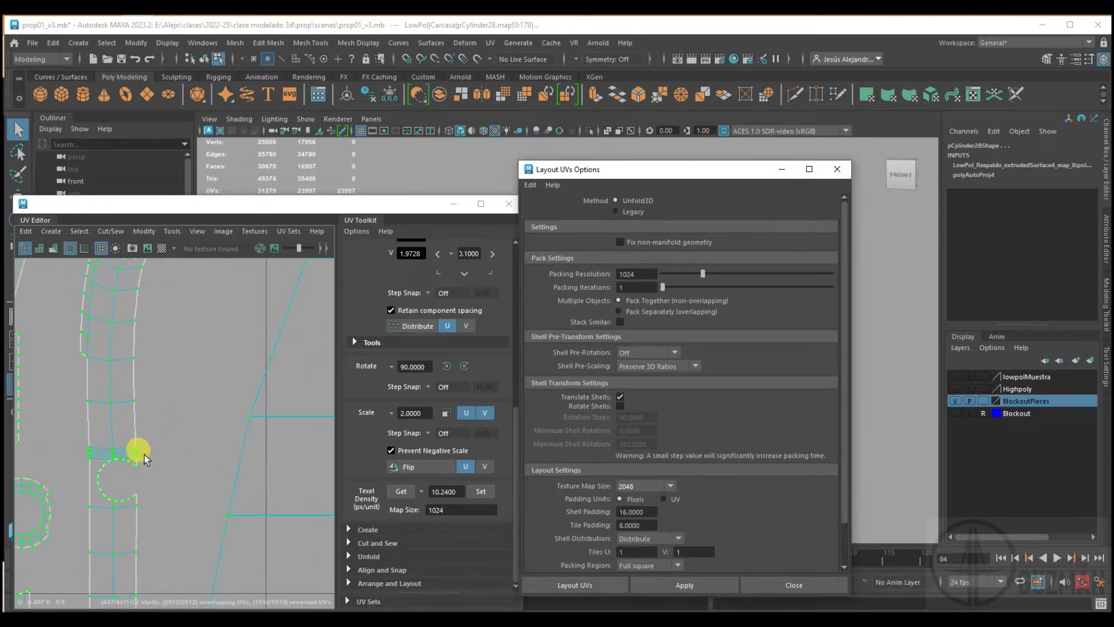
scroll(144, 455, "down", 1)
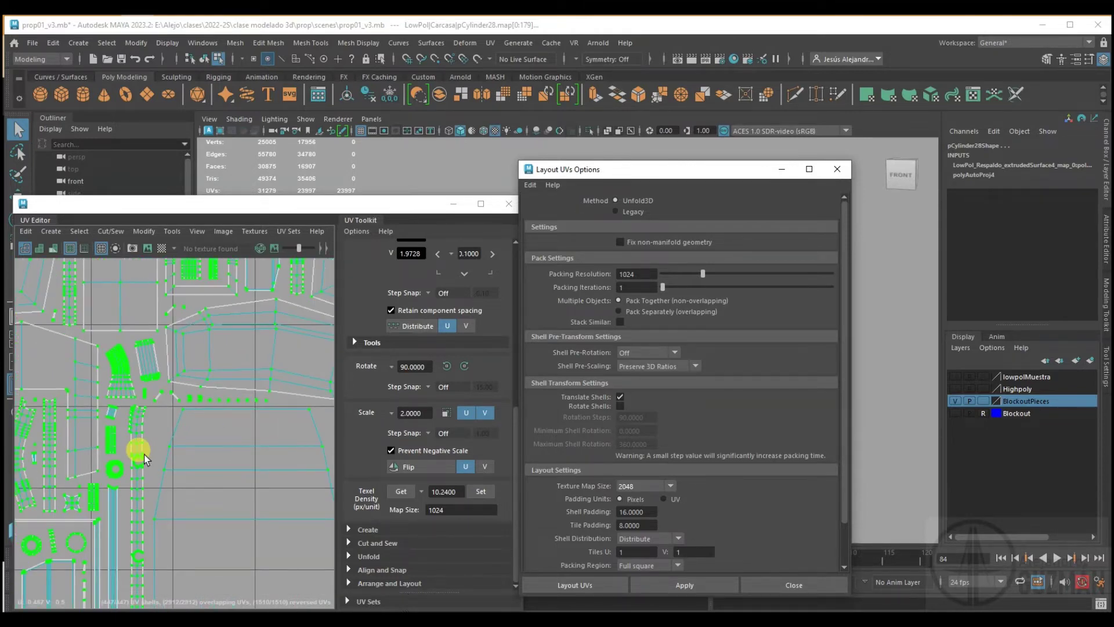
scroll(144, 454, "down", 3)
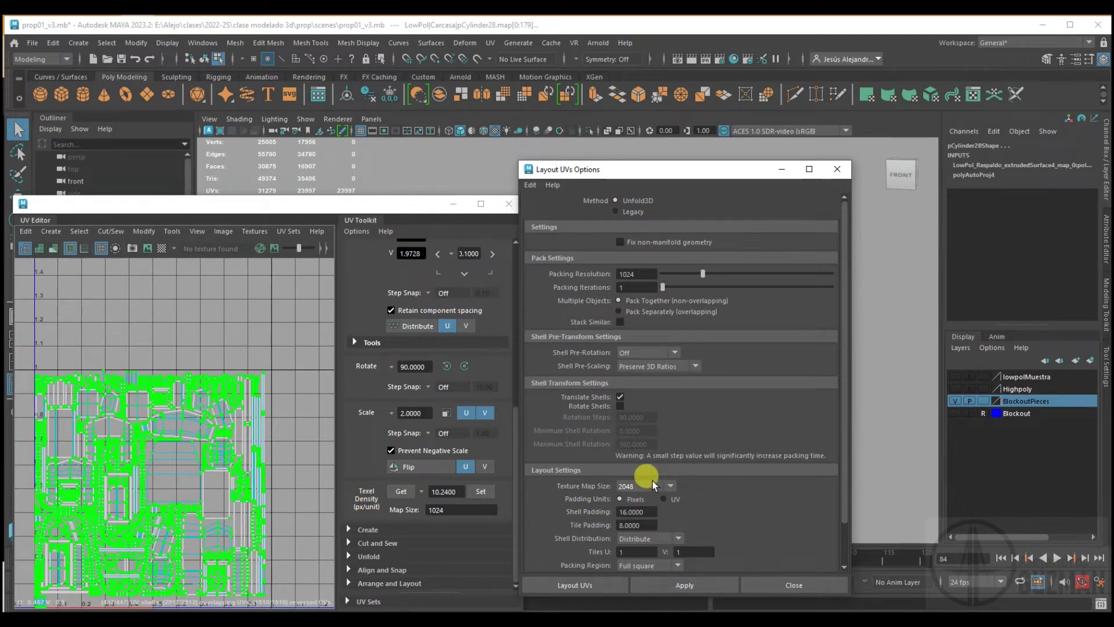
key("ctrl+z")
double_click(439, 506)
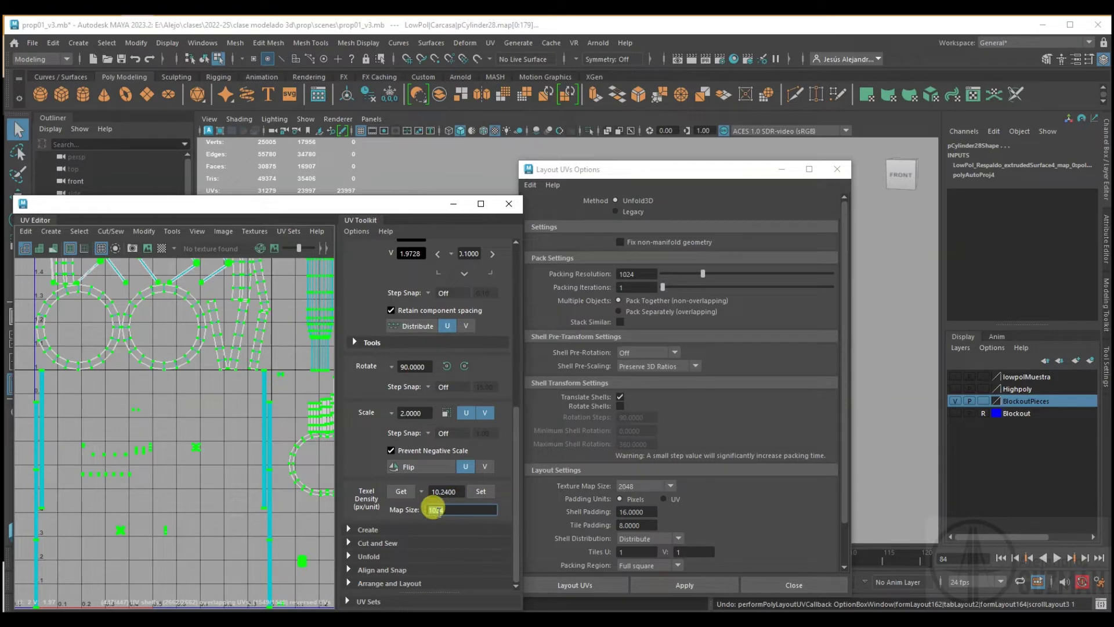
left_click(635, 485)
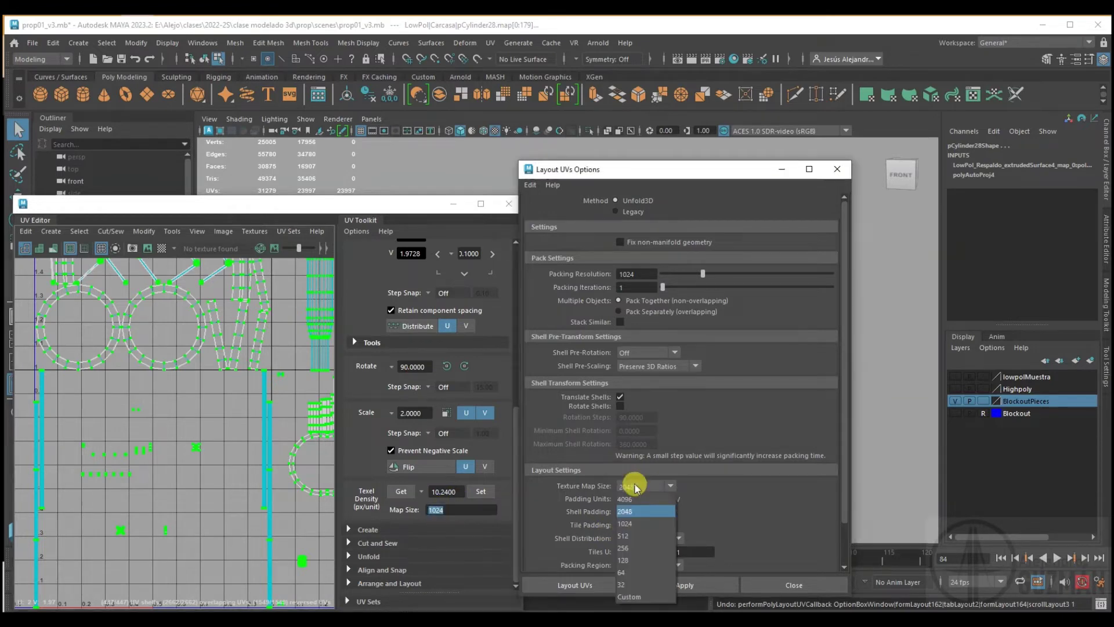
left_click(634, 511)
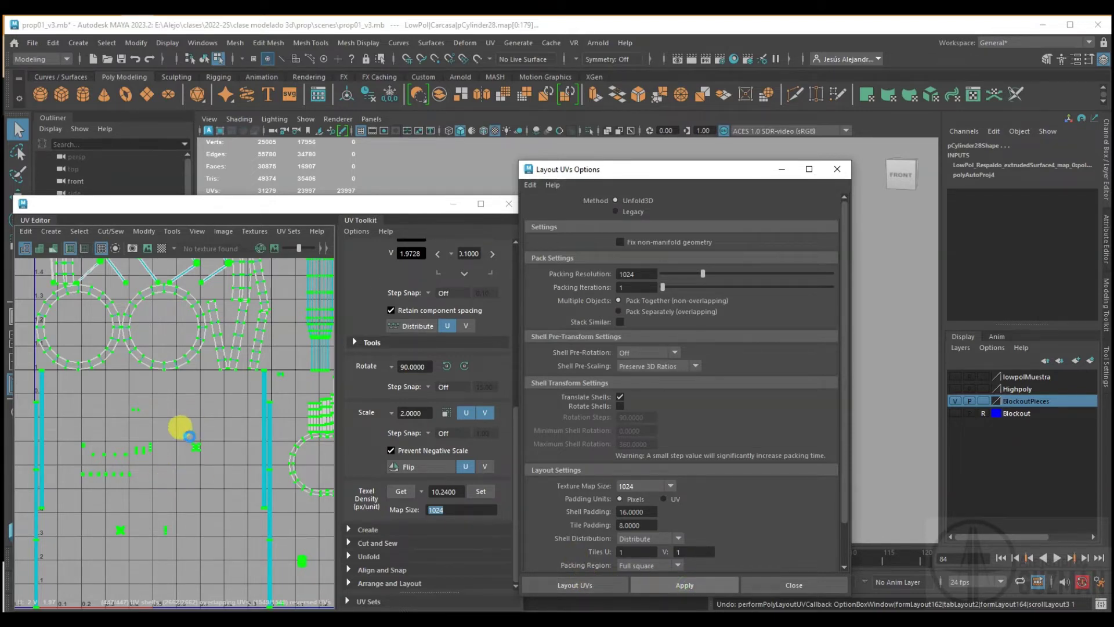
scroll(158, 456, "up", 3)
scroll(158, 456, "up", 3)
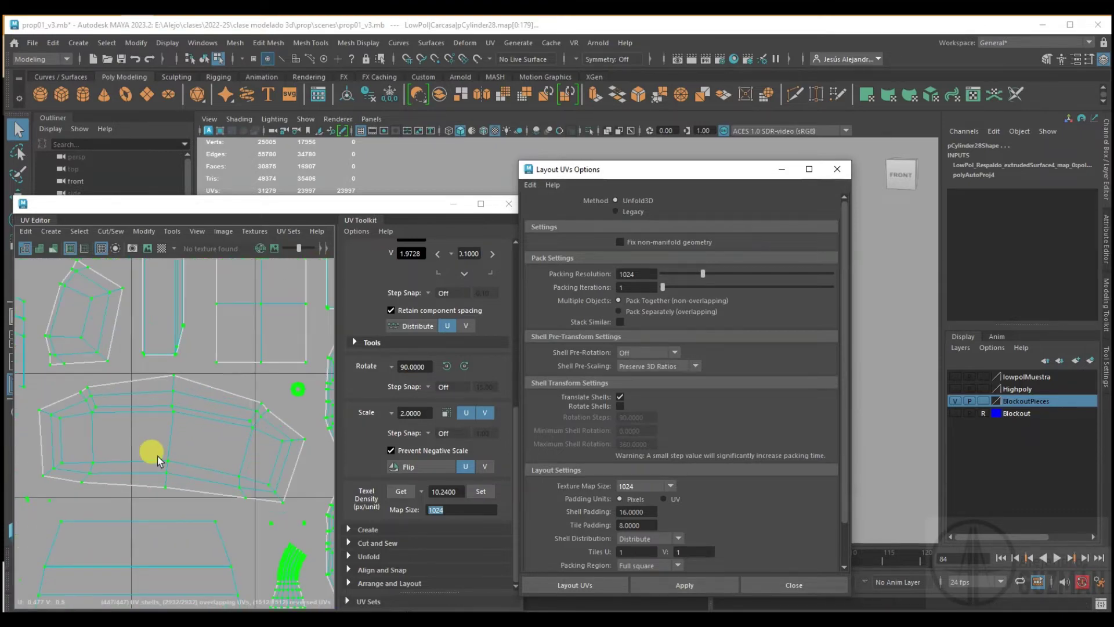
scroll(158, 382, "down", 5)
scroll(286, 490, "up", 3)
scroll(231, 404, "up", 3)
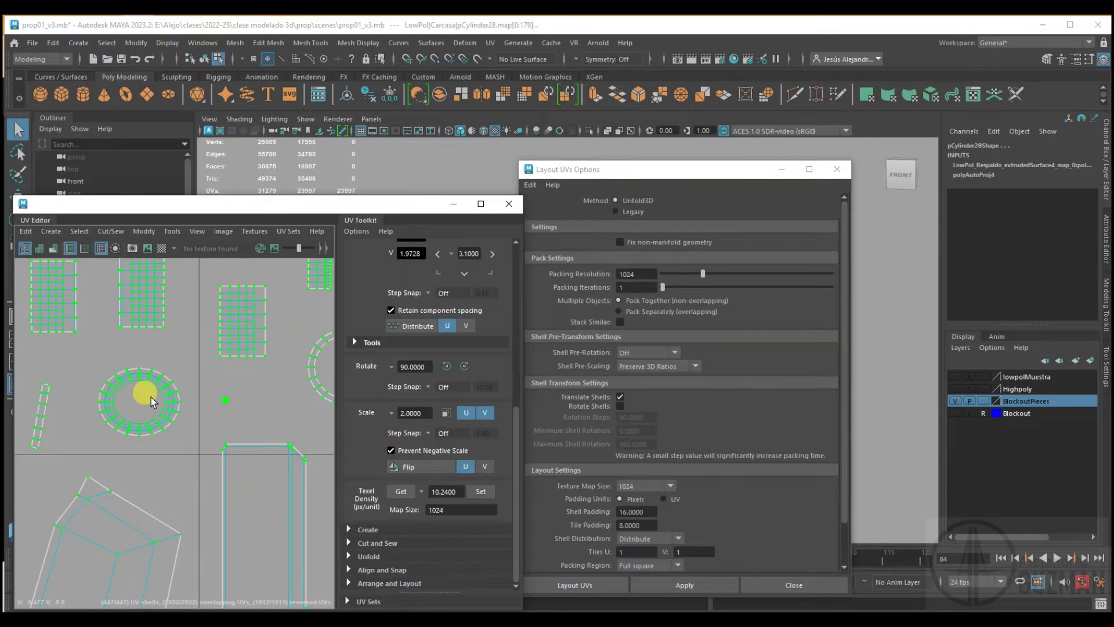
scroll(224, 395, "down", 3)
scroll(228, 393, "down", 3)
scroll(235, 399, "down", 3)
scroll(239, 401, "up", 3)
scroll(239, 402, "up", 3)
scroll(239, 402, "up", 2)
scroll(239, 401, "down", 2)
scroll(239, 401, "down", 1)
scroll(239, 402, "down", 2)
scroll(239, 401, "down", 3)
scroll(239, 401, "up", 2)
scroll(239, 402, "up", 2)
scroll(239, 402, "up", 4)
scroll(239, 402, "down", 2)
scroll(239, 401, "down", 1)
scroll(239, 402, "down", 1)
scroll(239, 402, "down", 2)
scroll(239, 402, "down", 2)
scroll(239, 403, "up", 3)
scroll(226, 442, "up", 2)
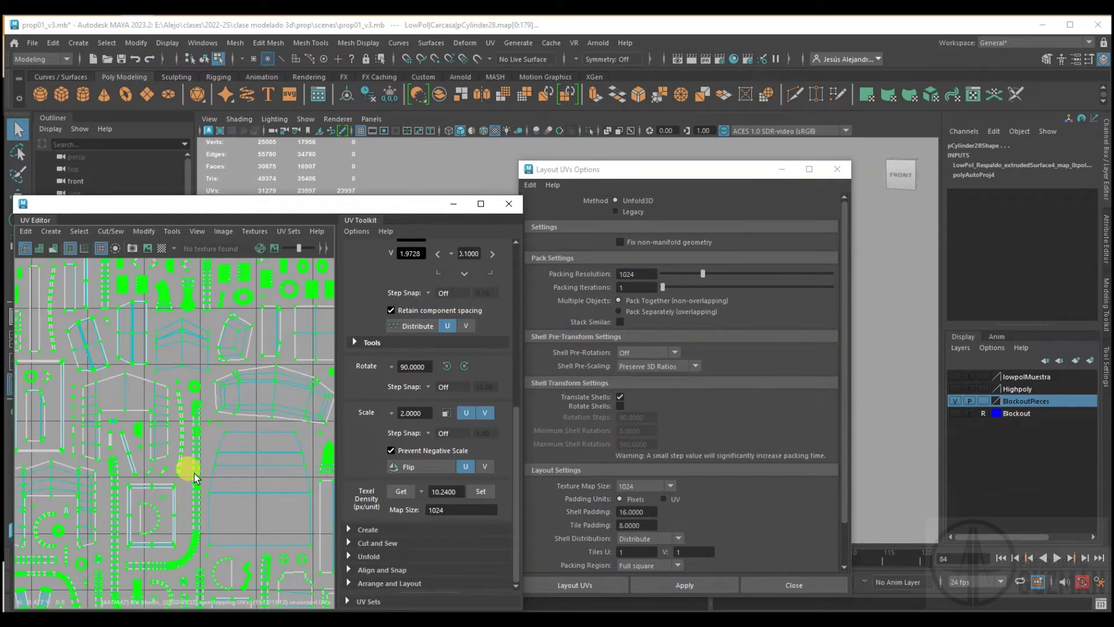
scroll(168, 494, "down", 3)
scroll(201, 406, "up", 3)
scroll(200, 432, "up", 2)
scroll(225, 441, "up", 1)
scroll(190, 284, "down", 3)
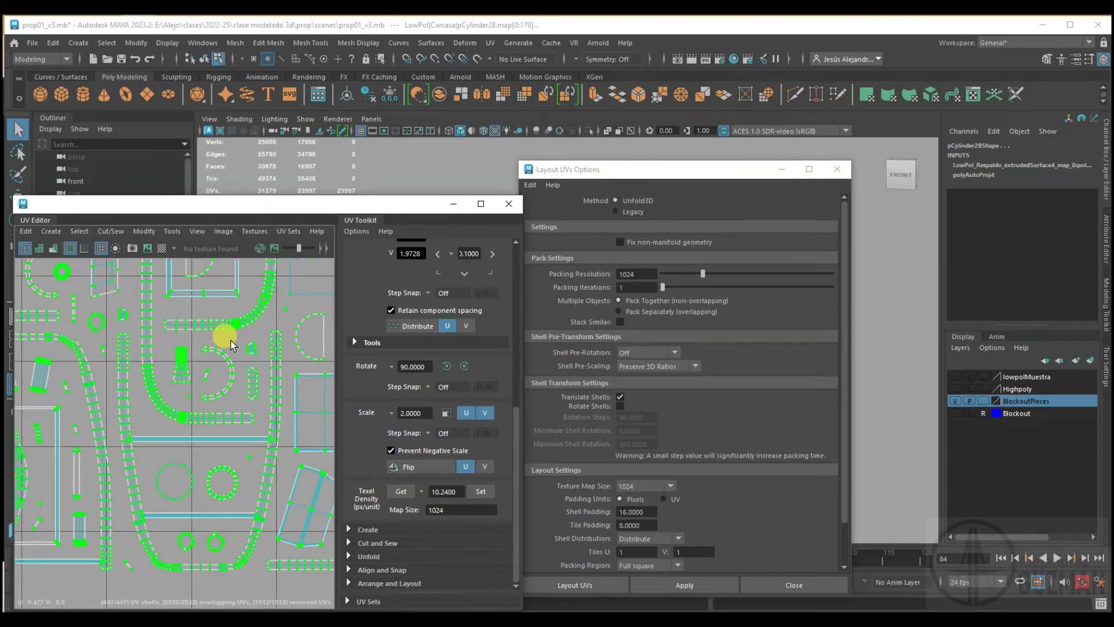
scroll(224, 336, "down", 3)
middle_click_drag(256, 341, 158, 516, "alt")
scroll(172, 489, "up", 5)
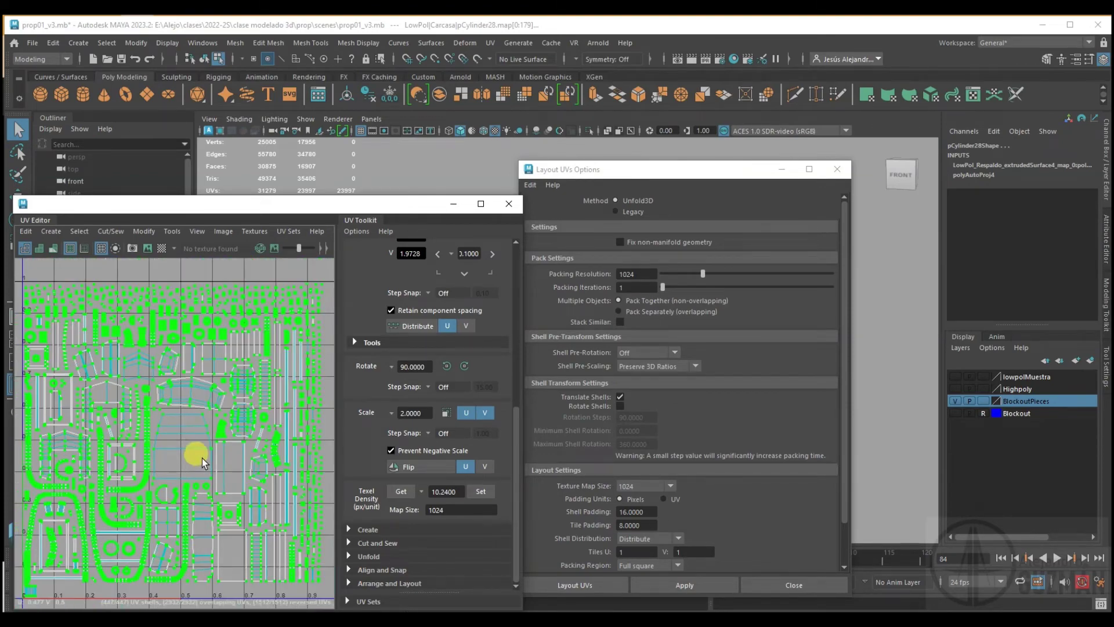
scroll(149, 455, "down", 2)
scroll(163, 426, "up", 4)
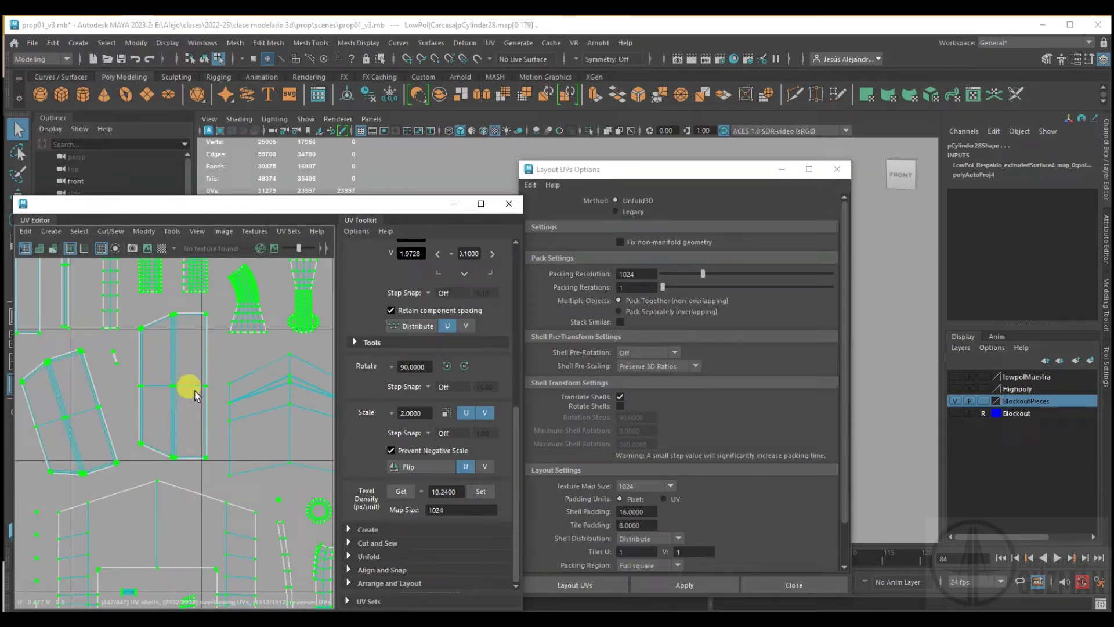
scroll(167, 388, "down", 2)
scroll(168, 390, "down", 3)
scroll(174, 396, "down", 2)
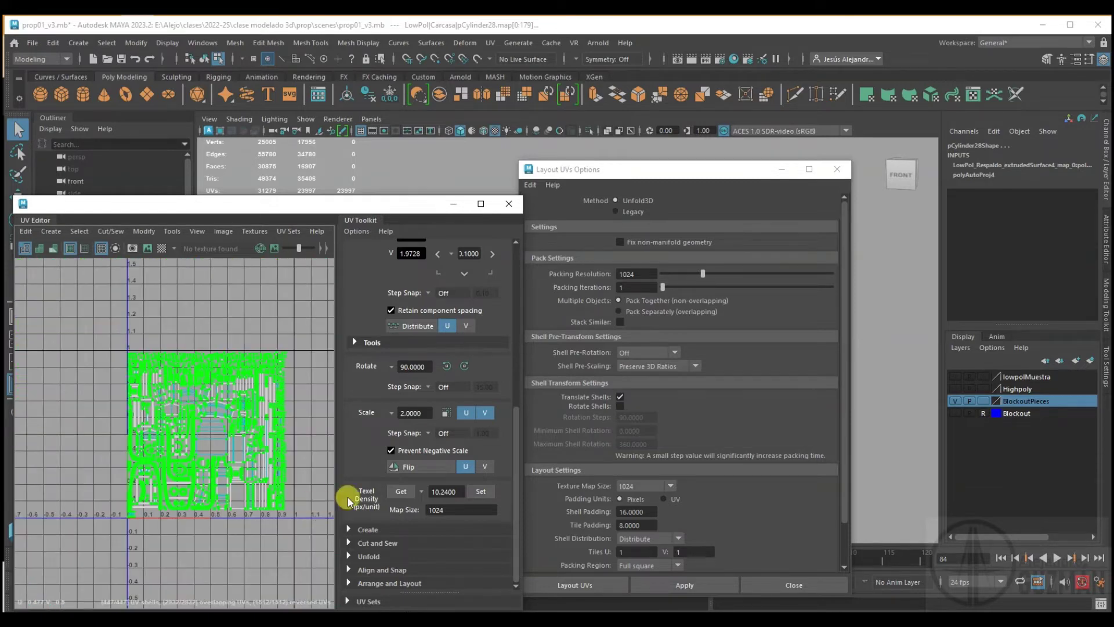
scroll(261, 502, "up", 2)
scroll(258, 502, "up", 4)
scroll(257, 500, "down", 2)
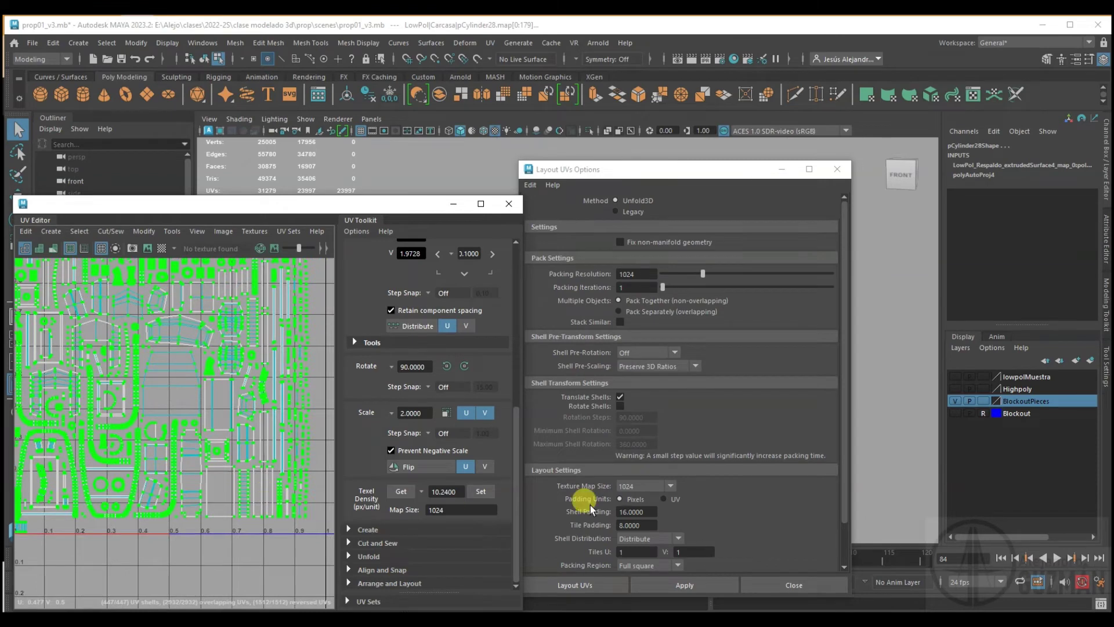
- Apply Layout UVs with texture map size 2048, shell padding 8 and tile padding 4
left_click(643, 486)
left_click(636, 511)
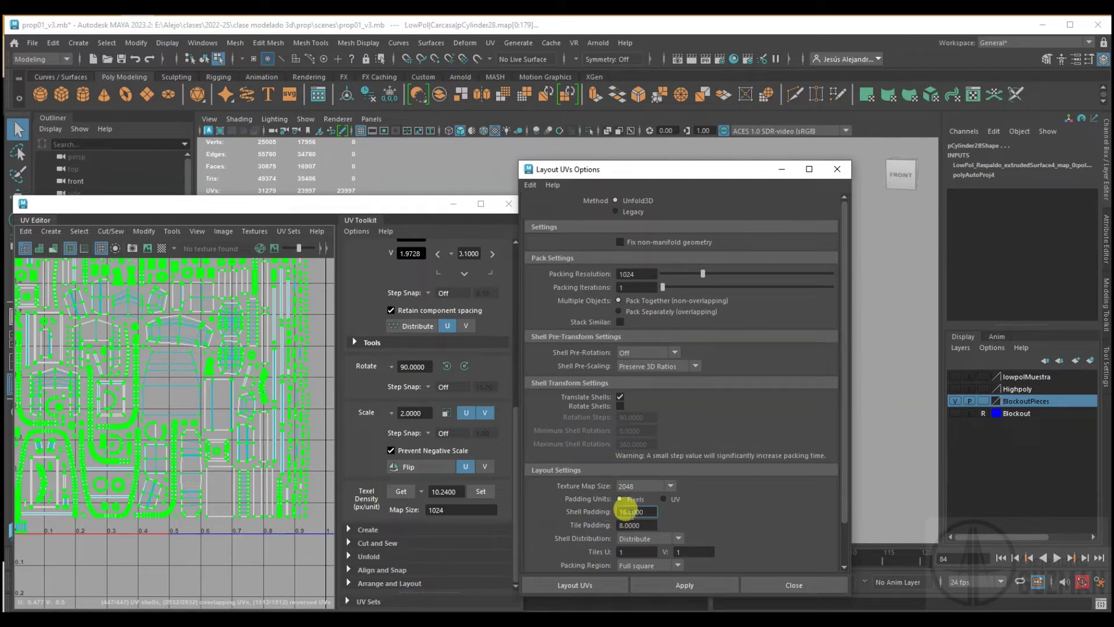
double_click(631, 513)
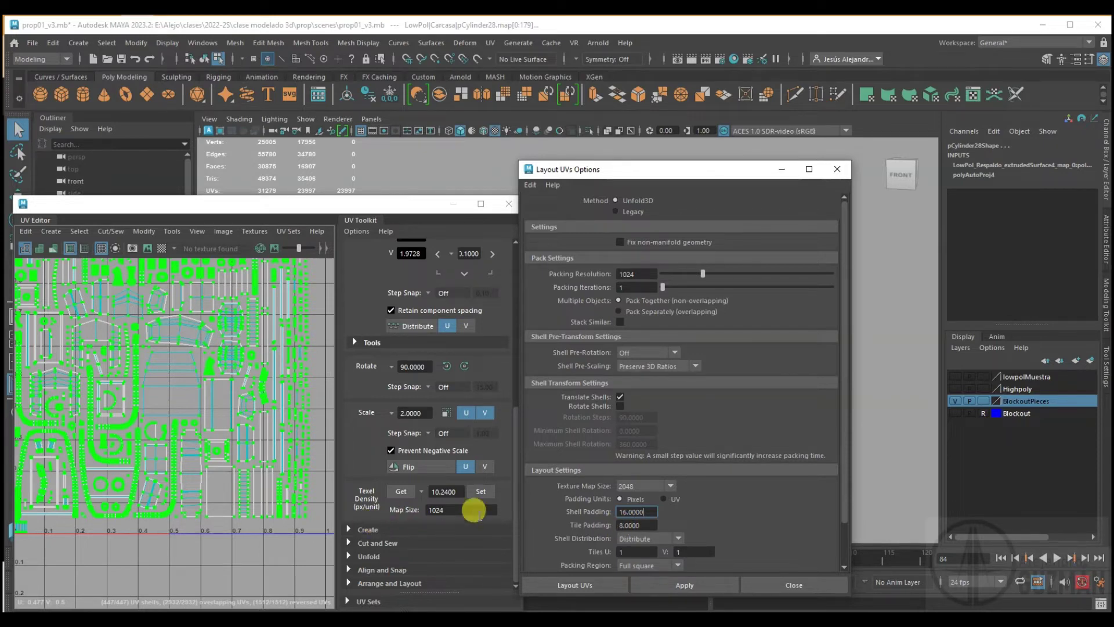
left_click_drag(648, 510, 603, 507)
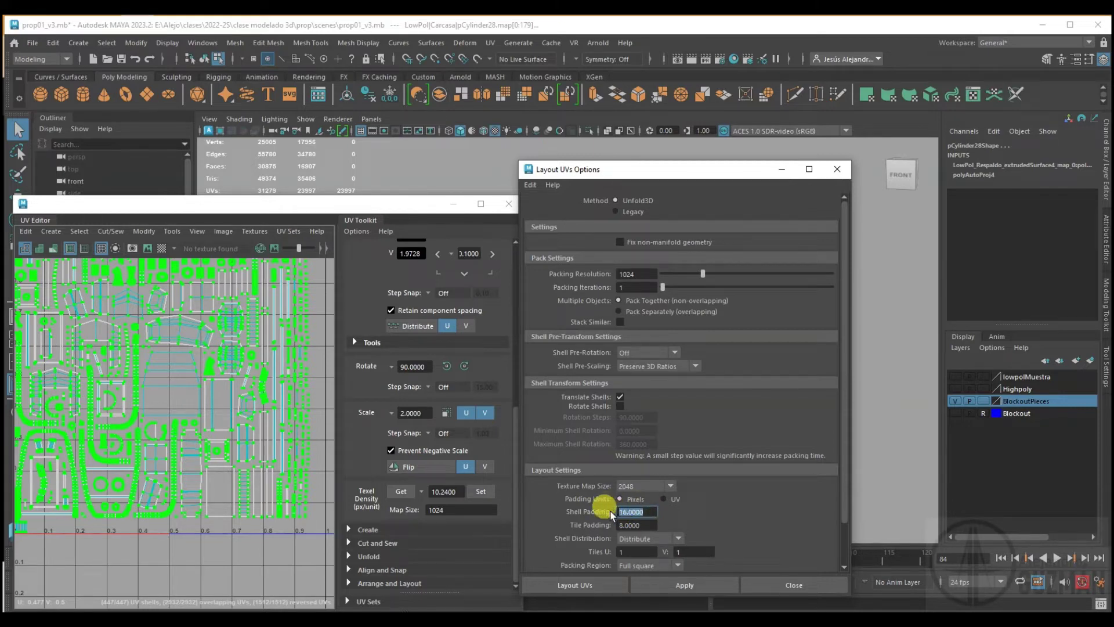
type("8")
key("Tab")
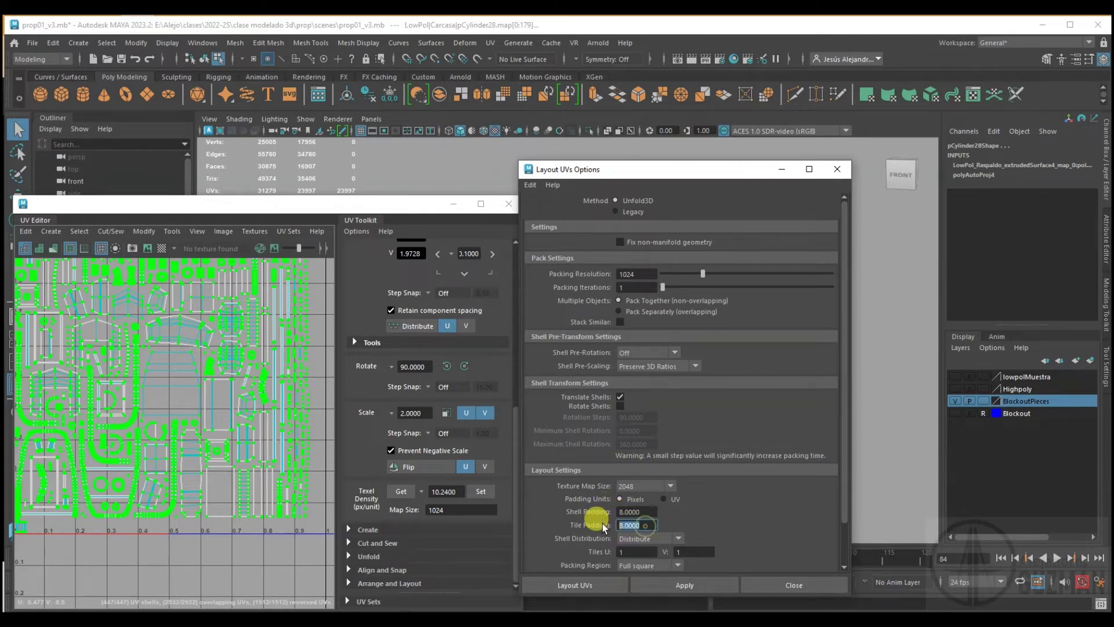
type("4")
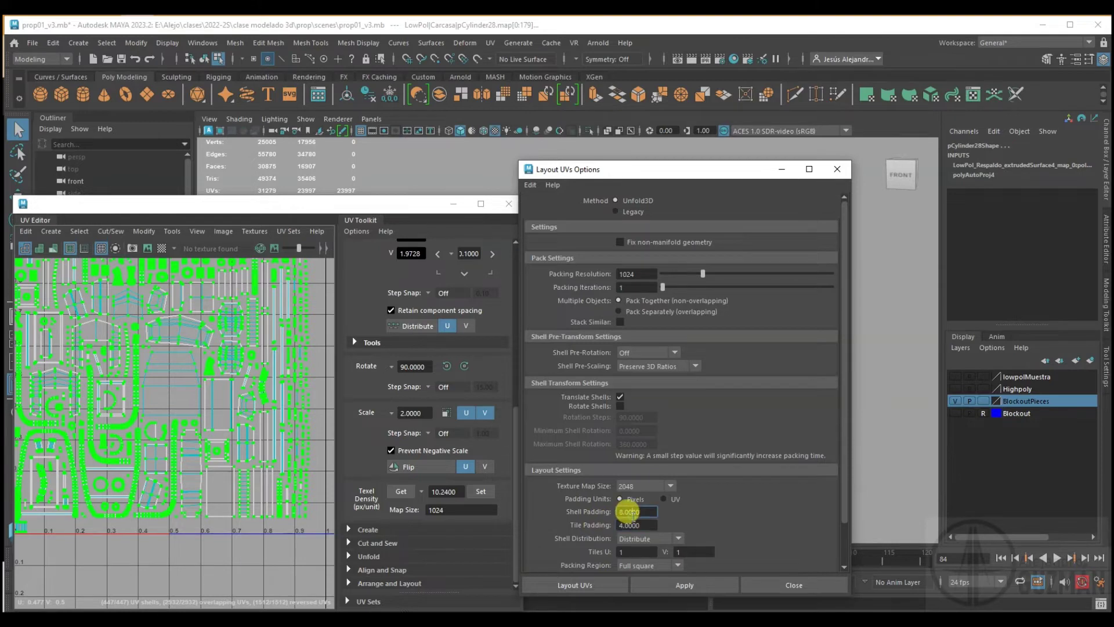
left_click(629, 511)
left_click(662, 584)
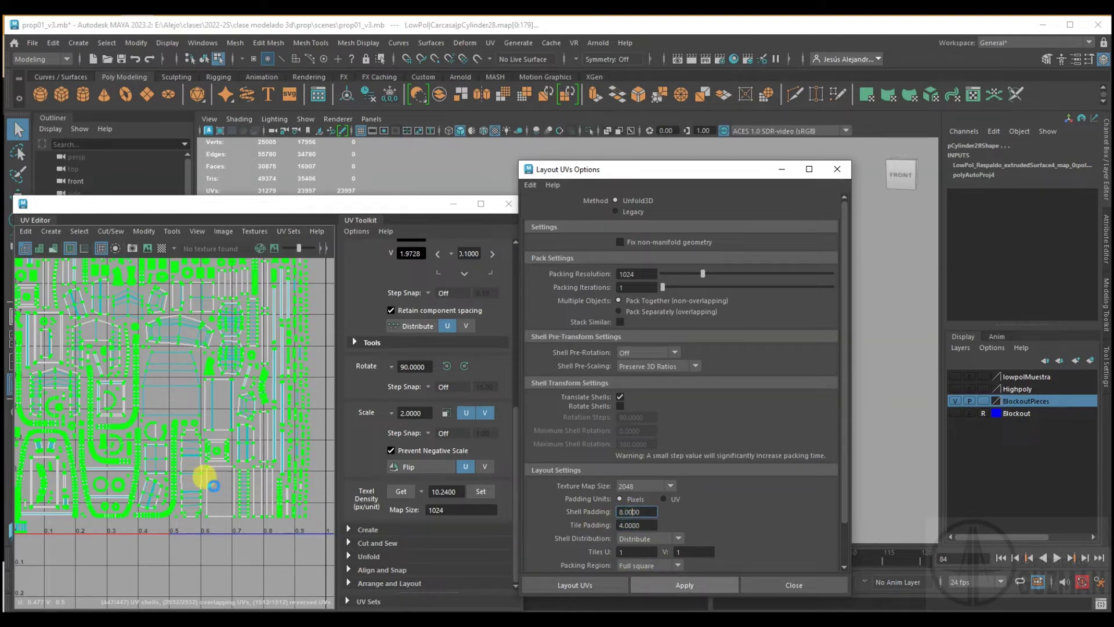
- Zoom and pan across the repacked UV shells to inspect their spacing
scroll(230, 464, "up", 2)
scroll(231, 464, "up", 3)
scroll(157, 464, "up", 2)
scroll(214, 353, "up", 1)
scroll(213, 388, "down", 2)
scroll(219, 406, "down", 2)
scroll(224, 477, "down", 2)
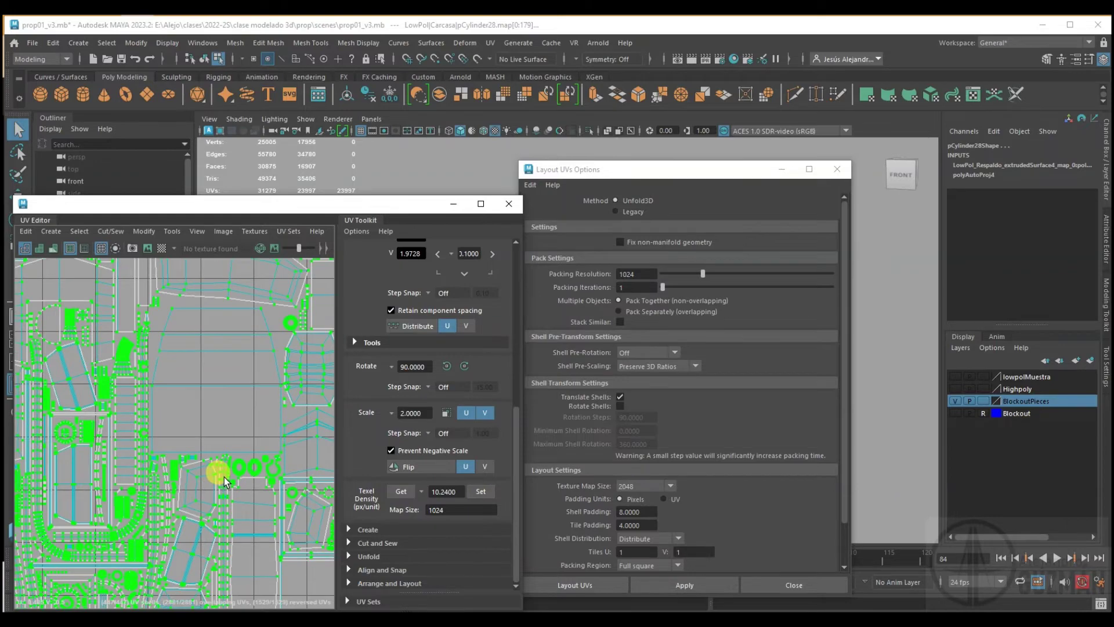
scroll(198, 420, "down", 2)
scroll(236, 397, "down", 2)
scroll(224, 367, "up", 3)
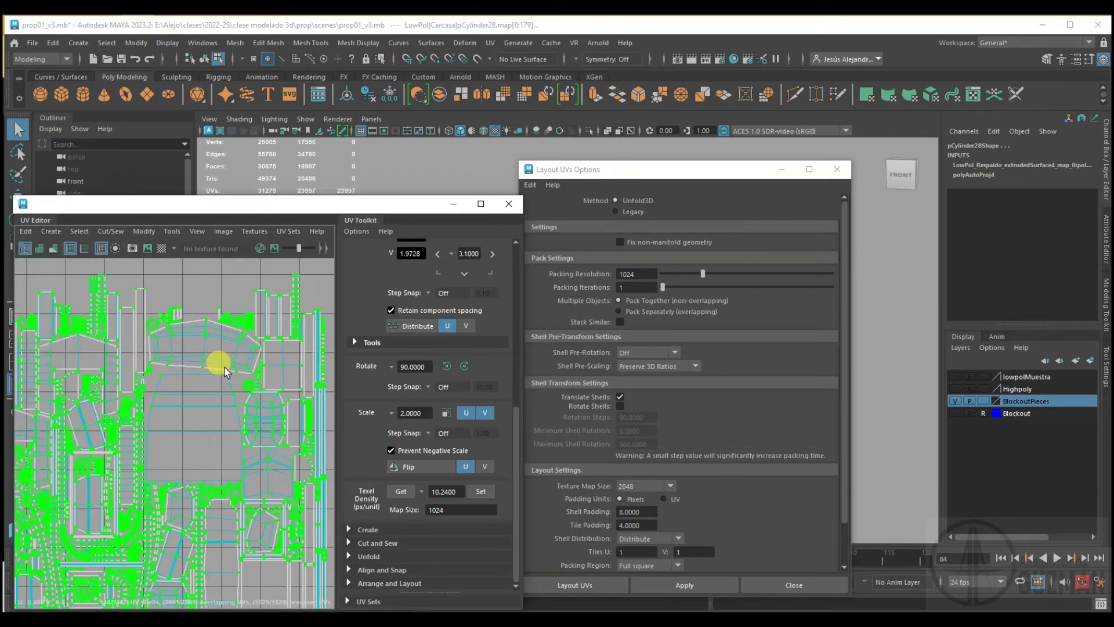
scroll(204, 389, "down", 2)
scroll(232, 406, "up", 2)
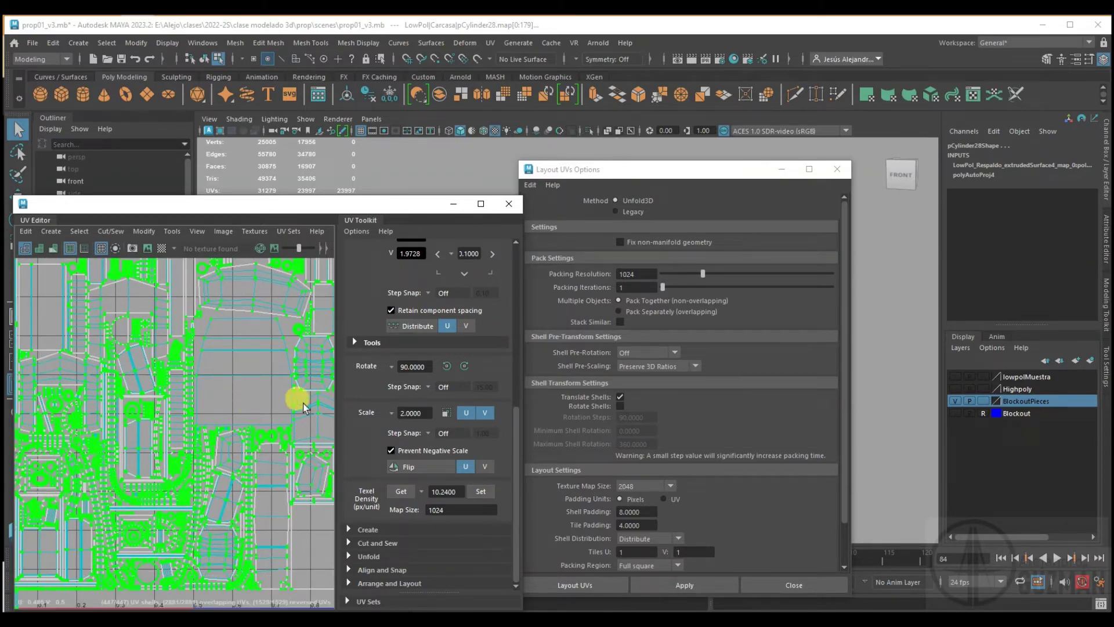
scroll(142, 398, "down", 2)
scroll(149, 410, "down", 2)
scroll(141, 427, "up", 3)
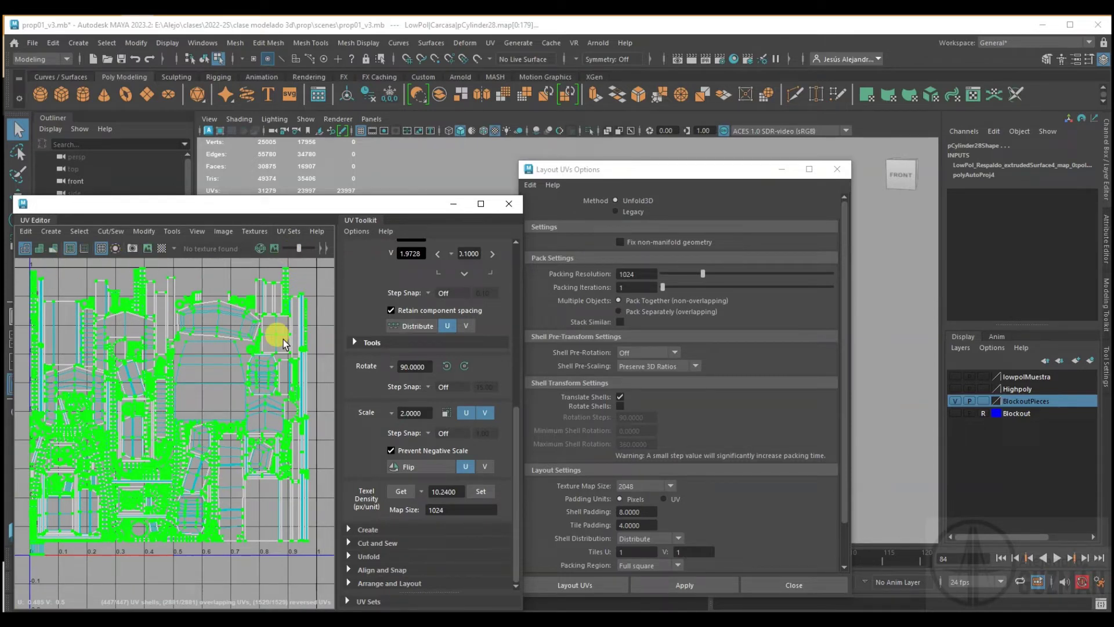
scroll(99, 372, "up", 2)
mouse_move(99, 394)
middle_mouse_down("alt")
mouse_move(207, 441)
mouse_move(149, 423)
mouse_move(157, 434)
mouse_move(199, 410)
middle_mouse_up("alt")
scroll(149, 423, "up", 2)
mouse_move(130, 465)
middle_mouse_down("alt")
mouse_move(132, 364)
mouse_move(206, 456)
middle_mouse_up("alt")
scroll(273, 306, "up", 3)
scroll(199, 423, "up", 2)
- Check the cylinder and origin shells, select a UV, and reveal the 3D viewport
middle_click_drag(199, 423, 218, 388, "alt")
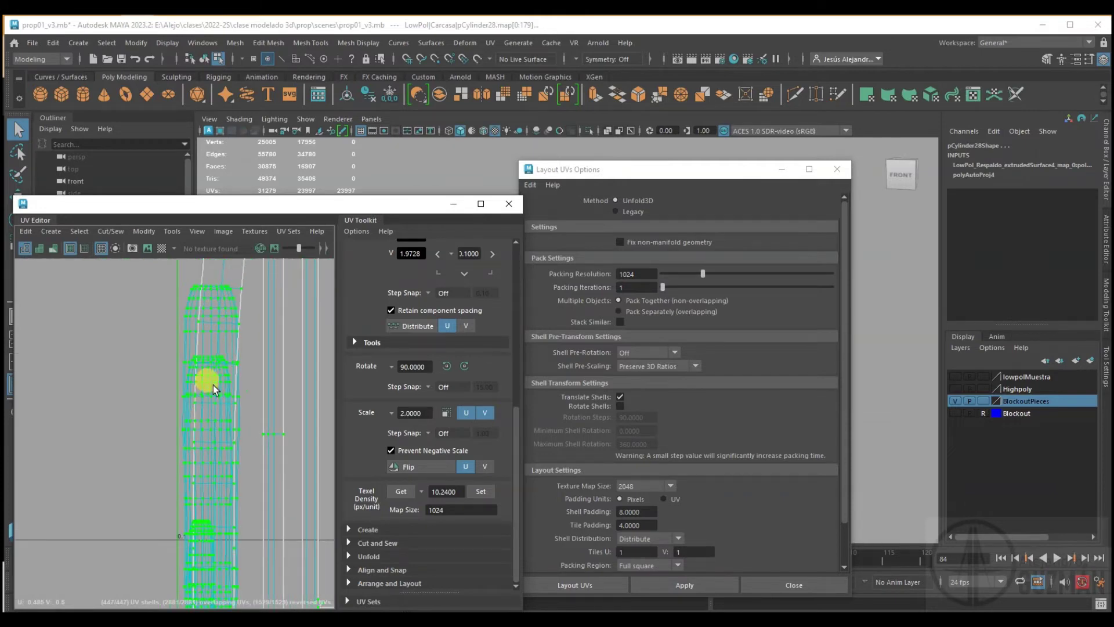
scroll(219, 362, "down", 2)
scroll(231, 404, "down", 2)
middle_click_drag(219, 442, 115, 462, "alt")
scroll(199, 467, "up", 2)
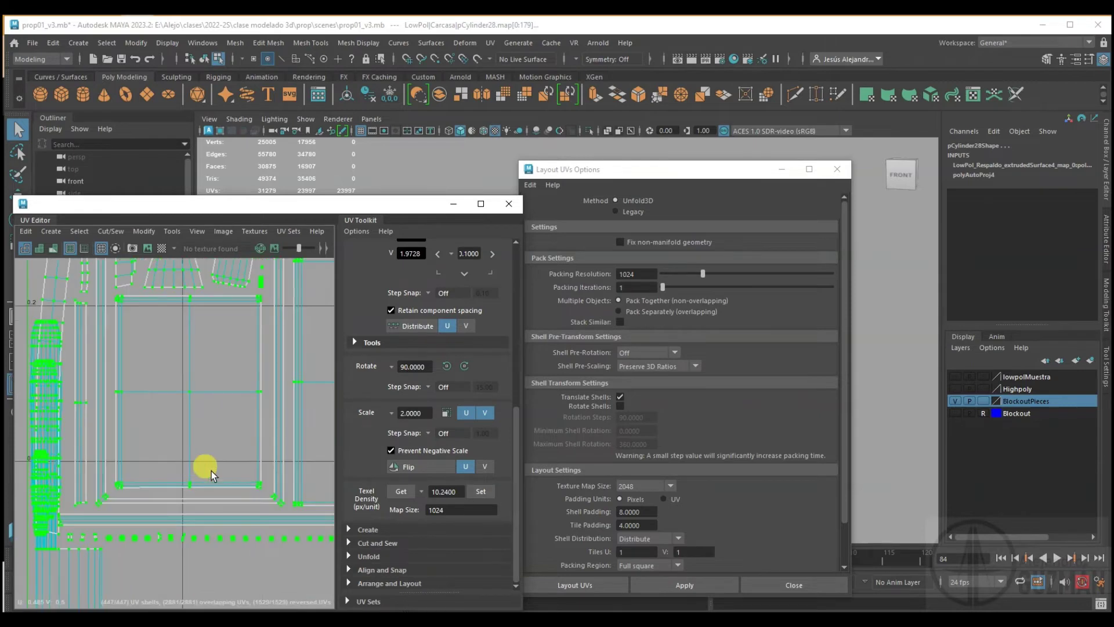
middle_click_drag(124, 468, 232, 455, "alt")
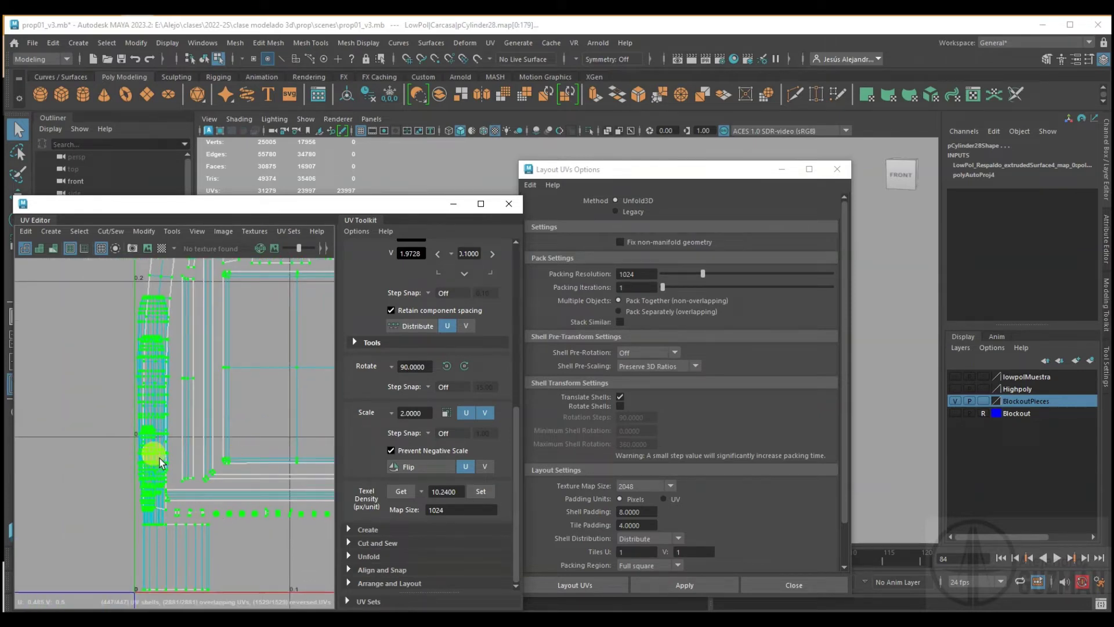
scroll(154, 348, "up", 3)
scroll(159, 350, "down", 2)
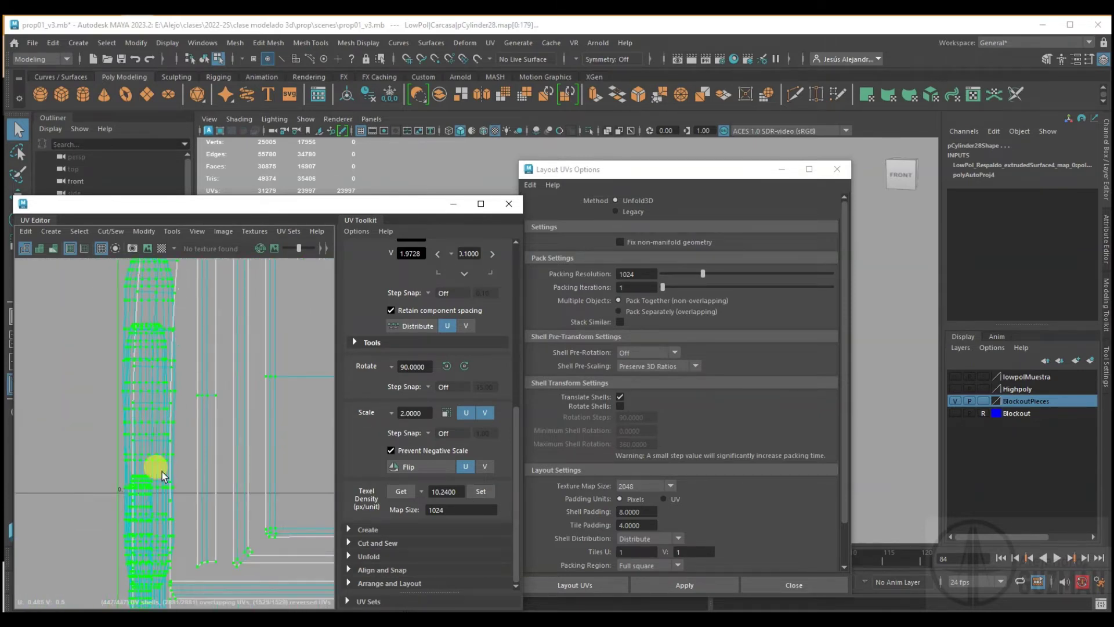
left_click(154, 520)
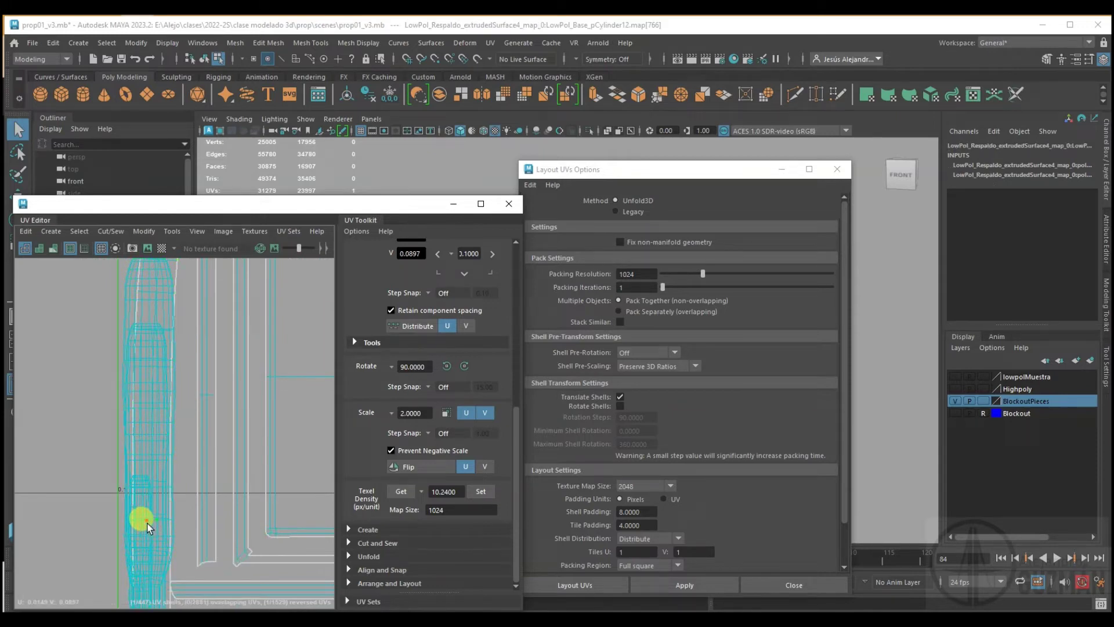
scroll(167, 443, "down", 2)
left_click_drag(572, 169, 767, 204)
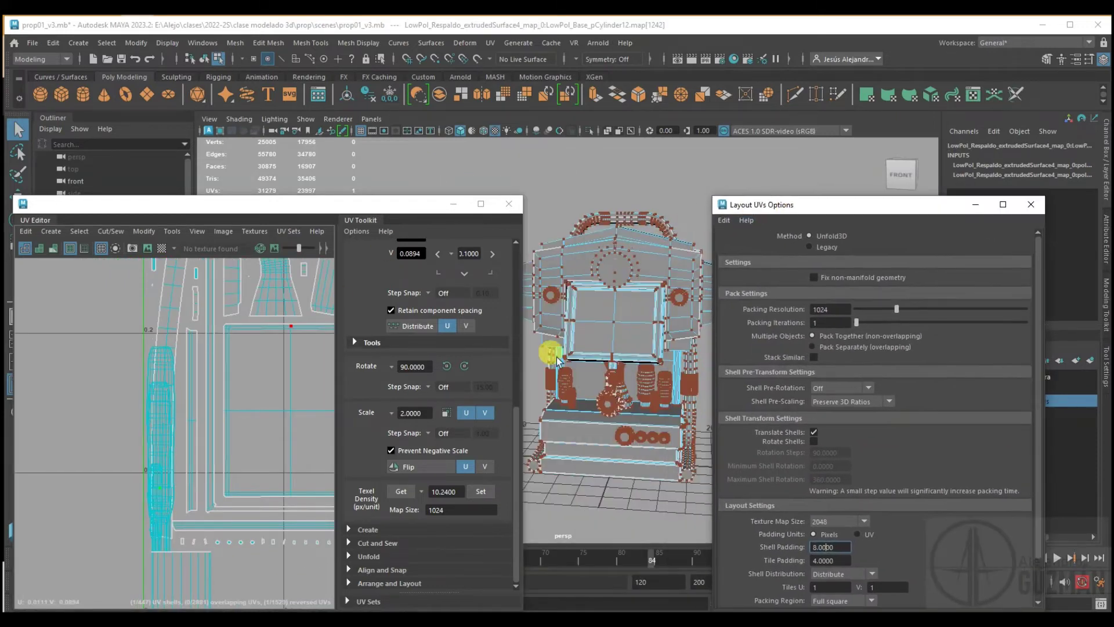
- Switch to Object Mode and select the cylinders and prop body to show their UVs
right_click_drag(538, 326, 600, 308)
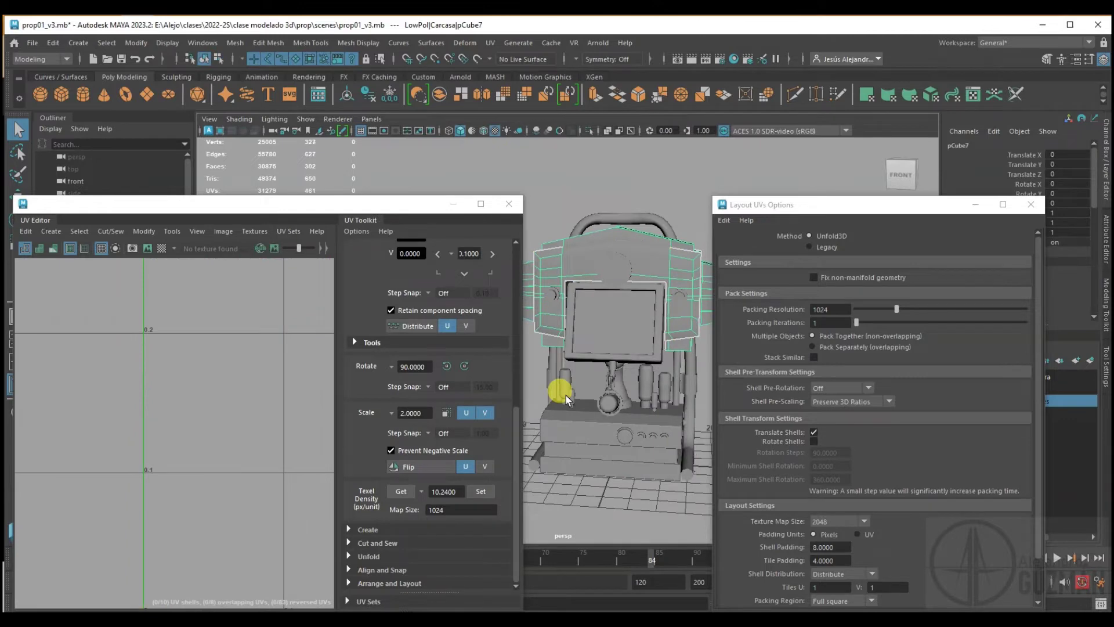
left_click(567, 395)
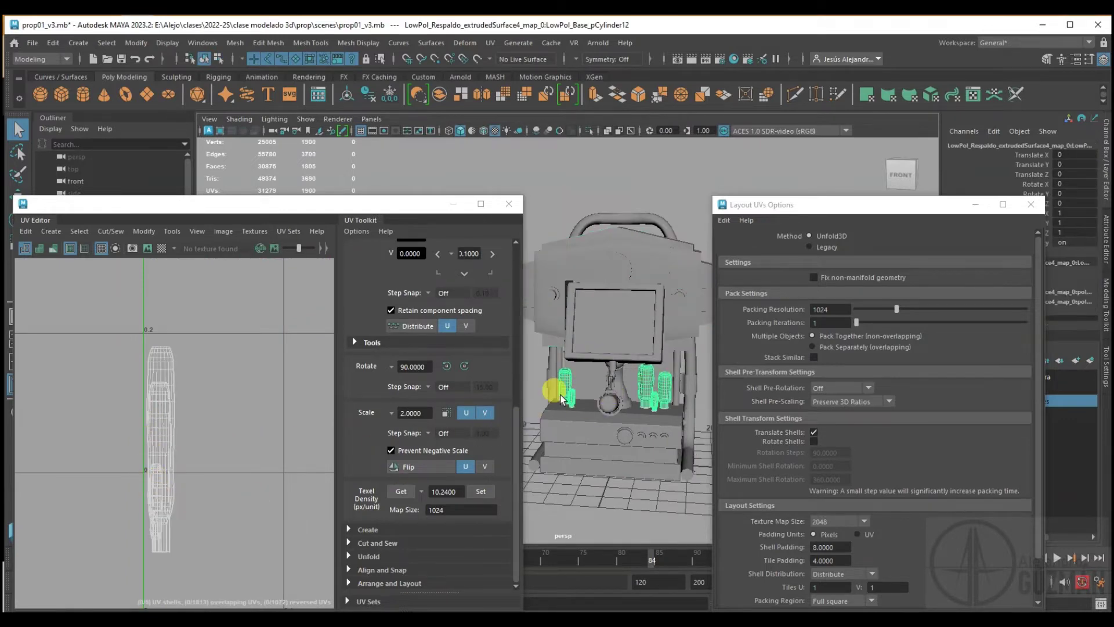
scroll(184, 439, "down", 3)
scroll(183, 439, "down", 3)
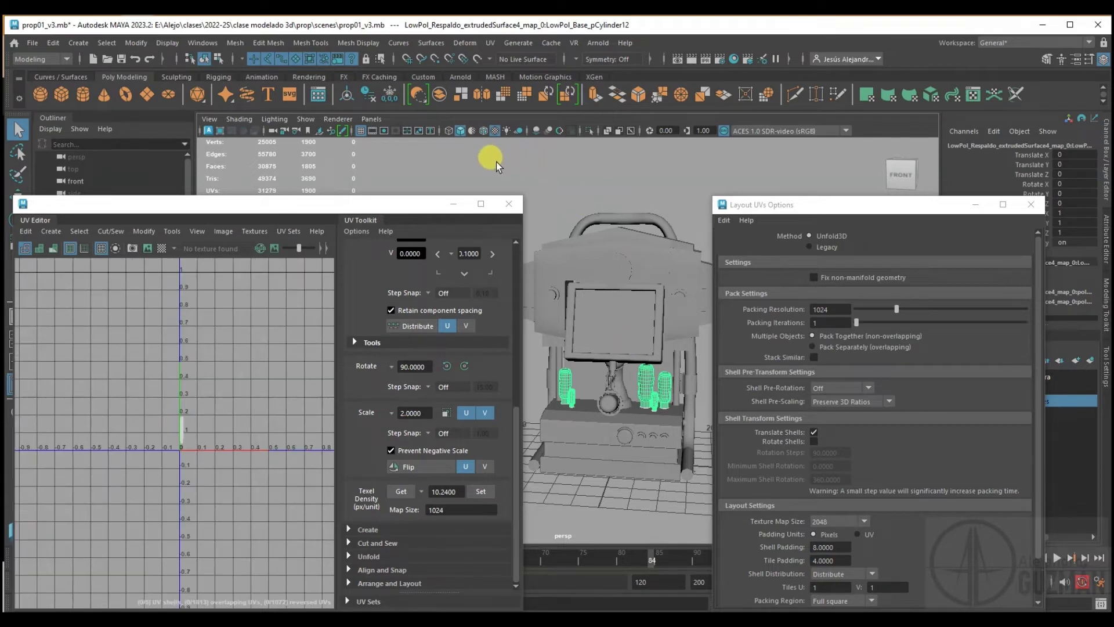
left_click(673, 461)
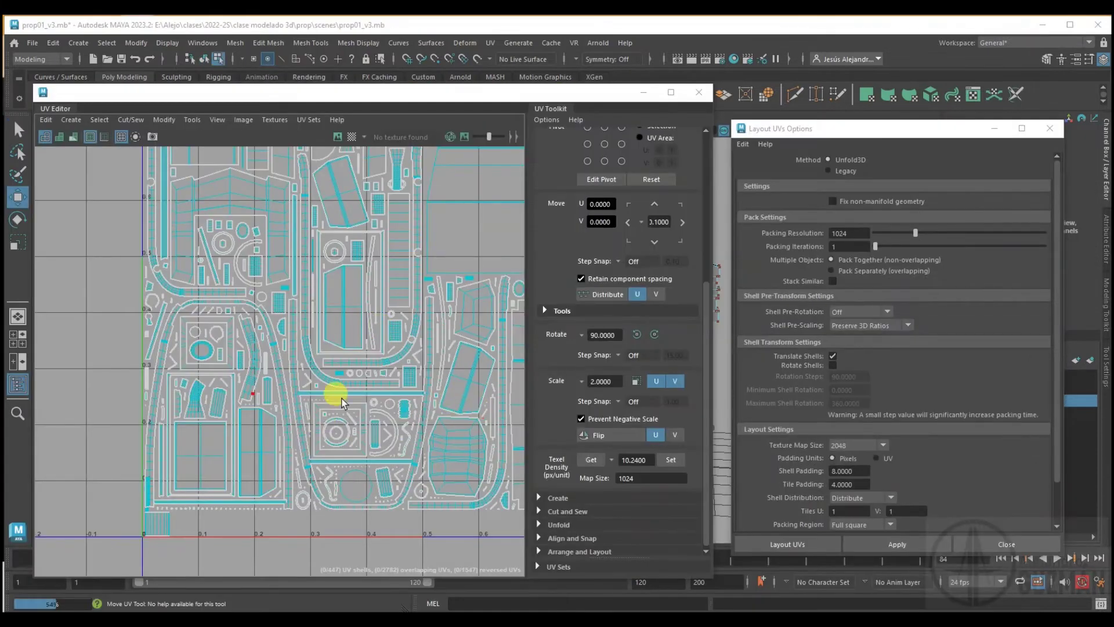
- Select all the packed UV shells and frame them in the UV Editor
scroll(294, 414, "down", 2)
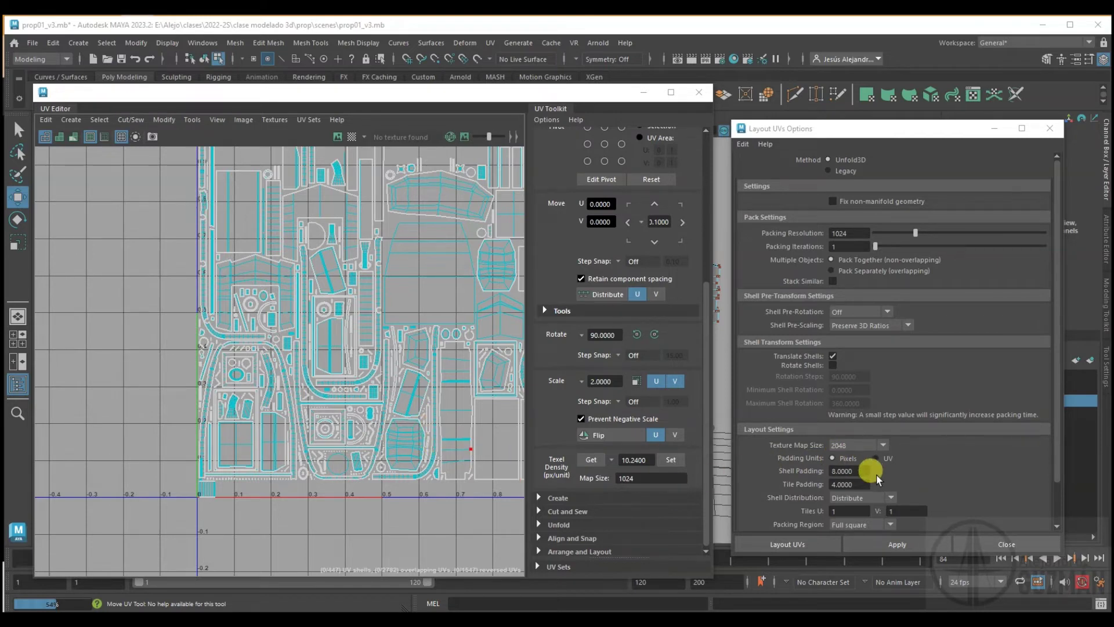
left_click(635, 478)
type("2")
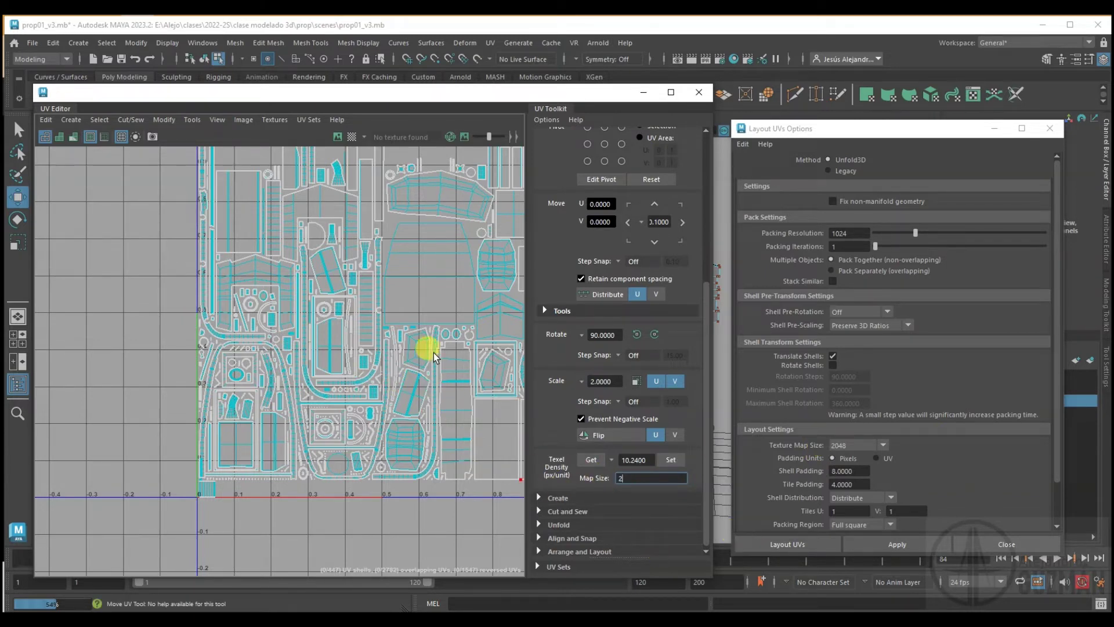
left_click_drag(604, 91, 593, 98)
scroll(482, 286, "down", 3)
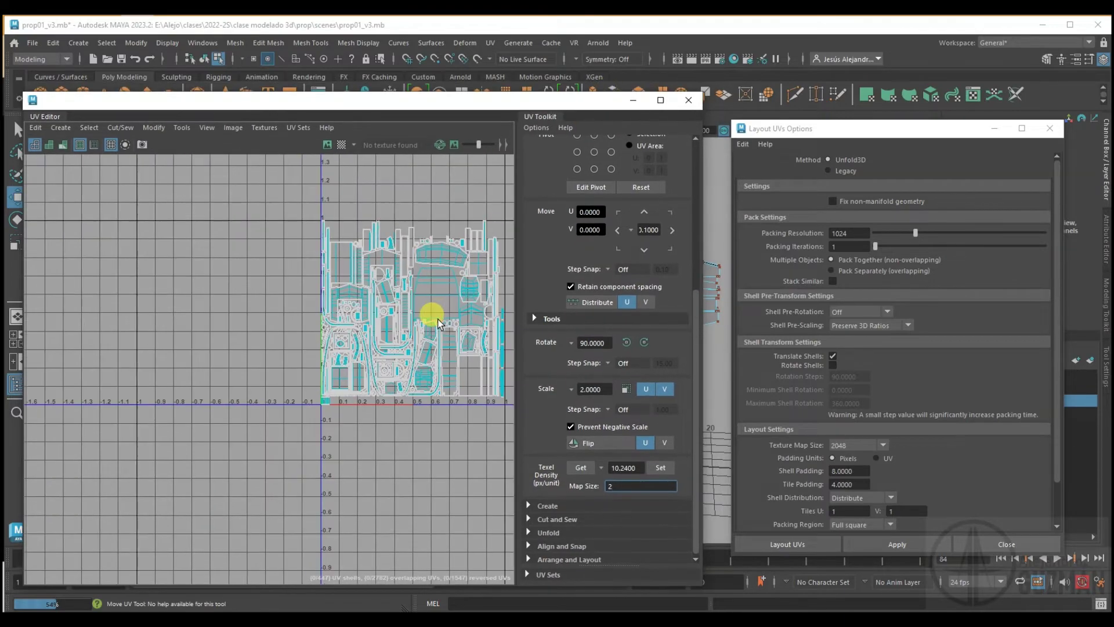
scroll(430, 315, "down", 2)
left_click_drag(229, 242, 453, 419)
scroll(453, 419, "up", 4)
scroll(424, 406, "up", 3)
scroll(398, 395, "up", 2)
scroll(371, 301, "up", 1)
middle_click_drag(378, 292, 360, 454, "alt")
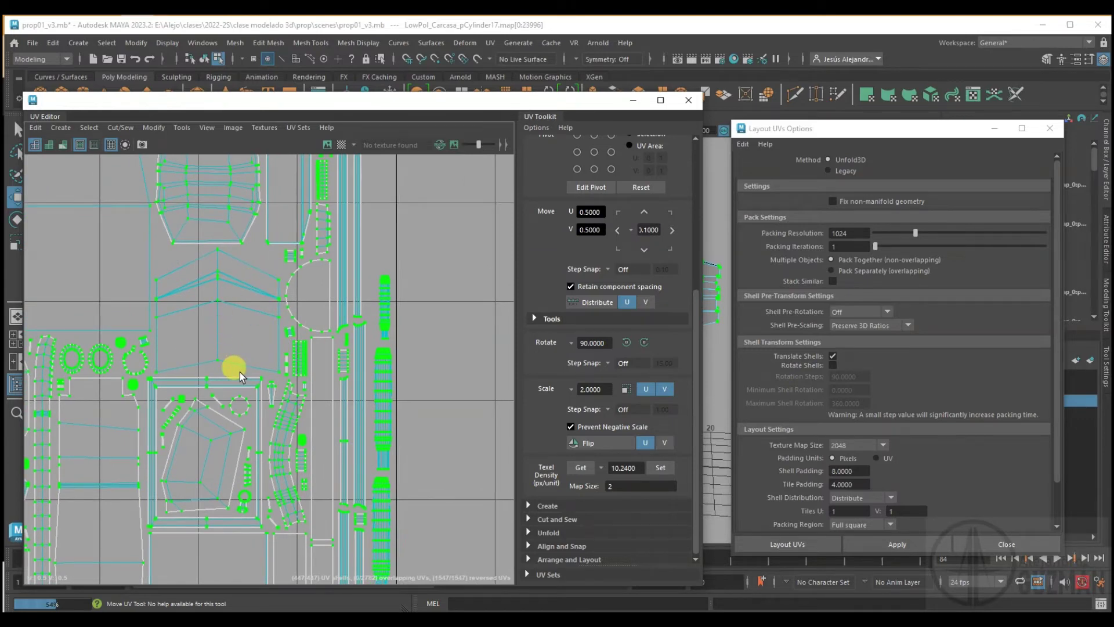
scroll(238, 372, "down", 2)
scroll(261, 359, "down", 2)
scroll(306, 343, "down", 1)
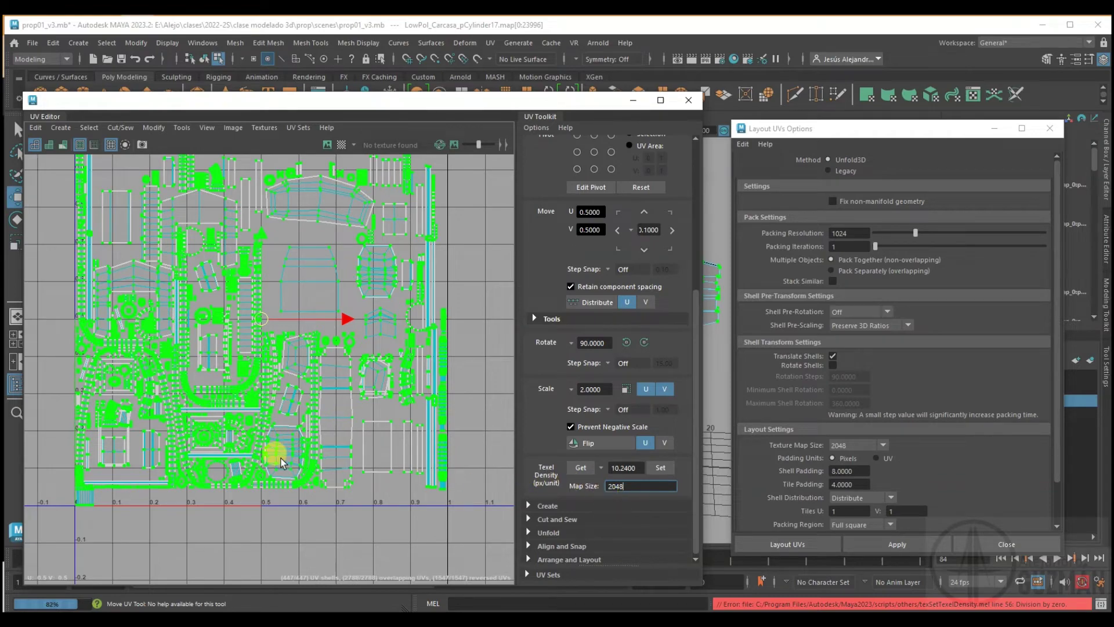
- Set the Texel Density map size to 1024 and apply 10.24 px/unit to the shells
middle_click_drag(274, 385, 275, 501, "alt")
scroll(342, 371, "up", 2)
scroll(348, 359, "up", 2)
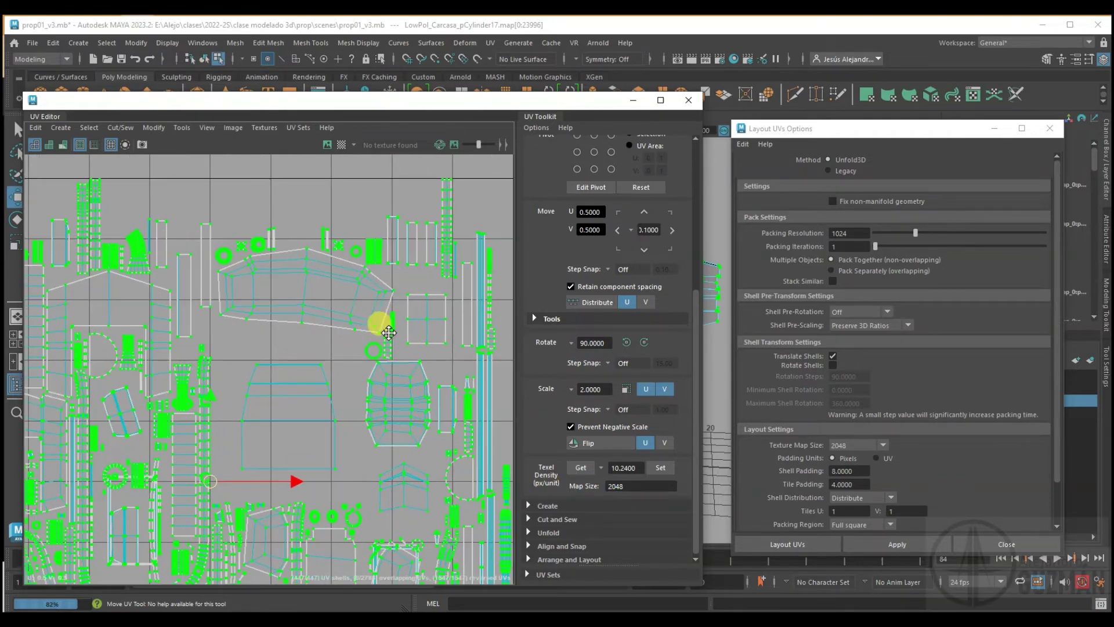
scroll(380, 325, "up", 2)
scroll(383, 394, "up", 2)
scroll(296, 458, "down", 2)
scroll(299, 429, "down", 2)
scroll(316, 354, "down", 2)
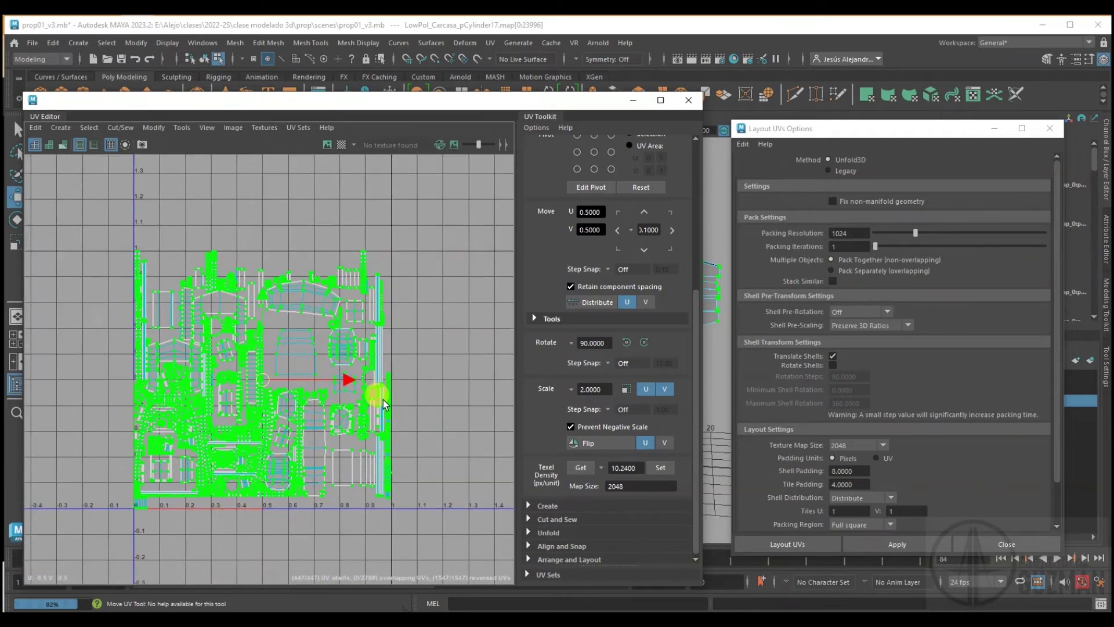
scroll(383, 409, "up", 1)
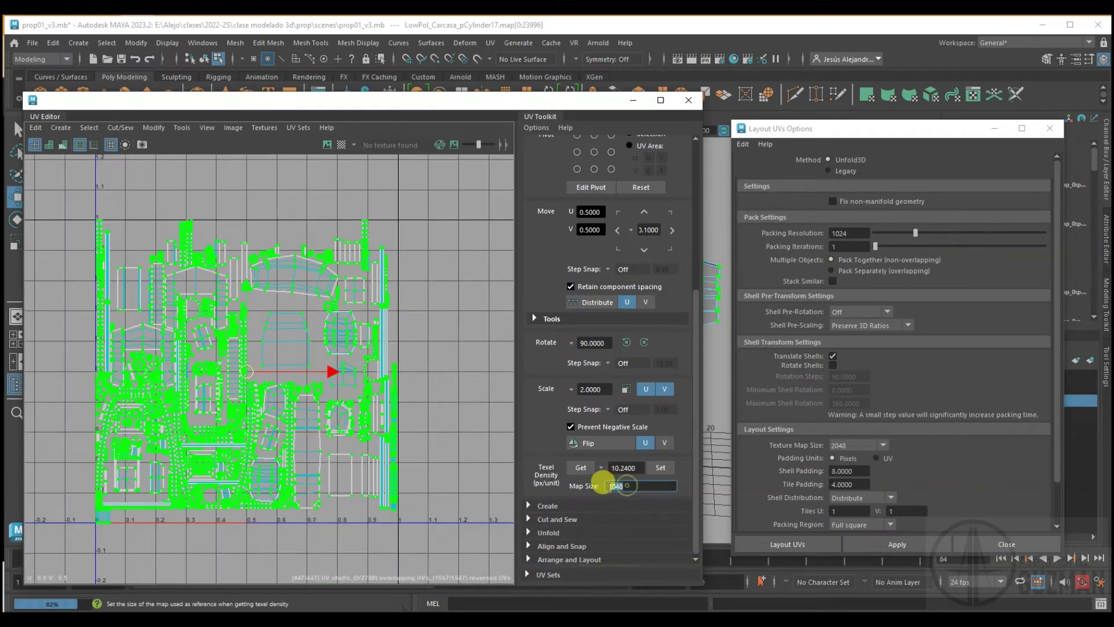
type("1024")
key("Return")
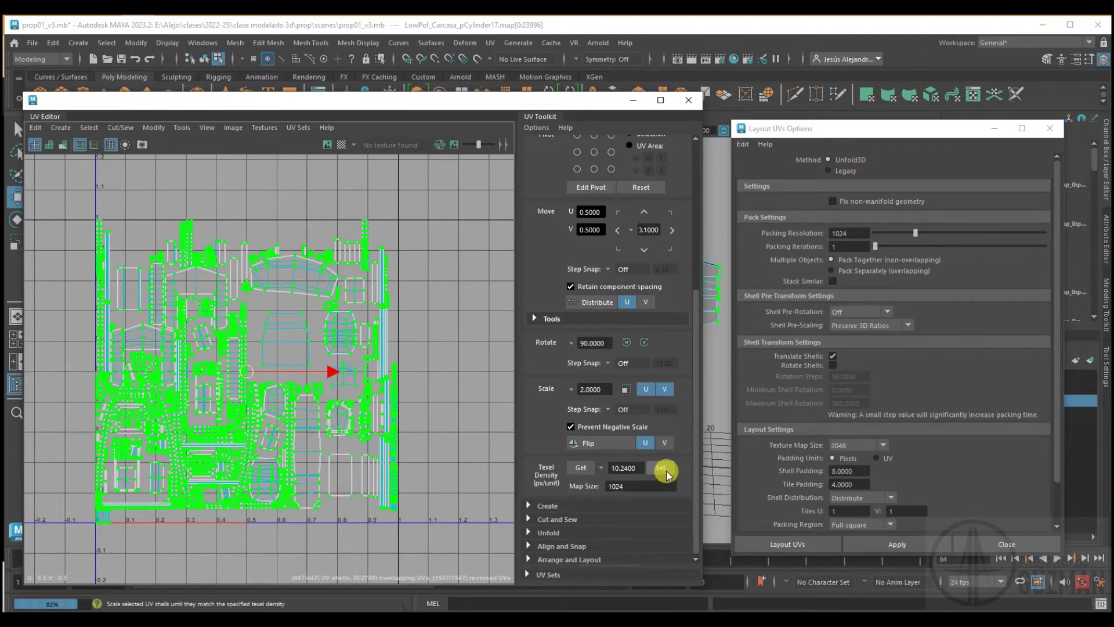
left_click(664, 471)
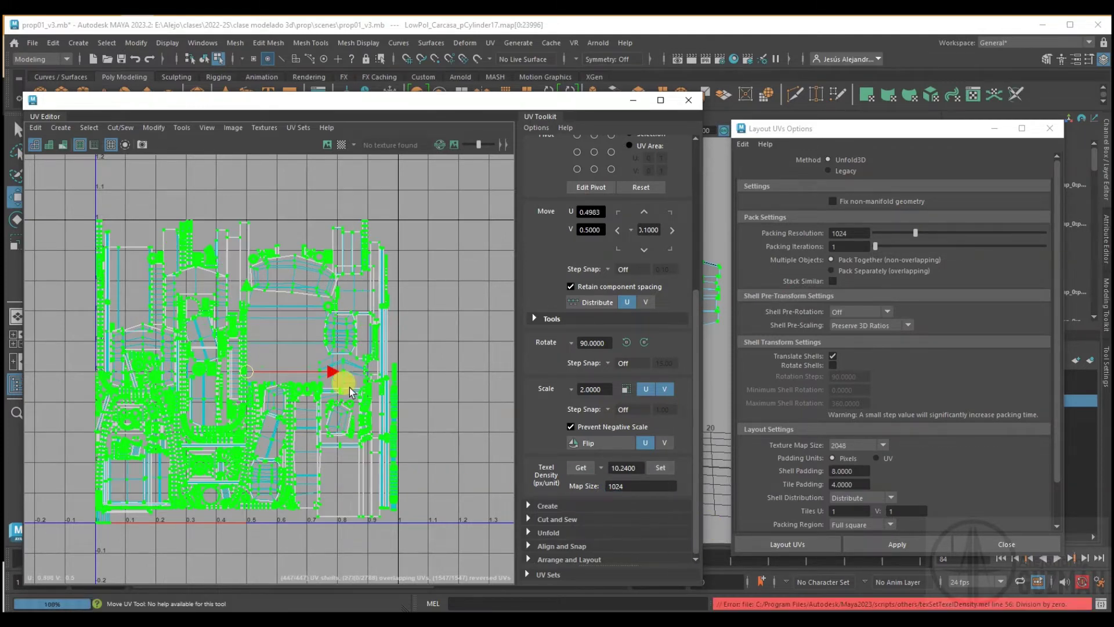
- Set the Layout UVs texture map size to 1024
scroll(376, 442, "up", 3)
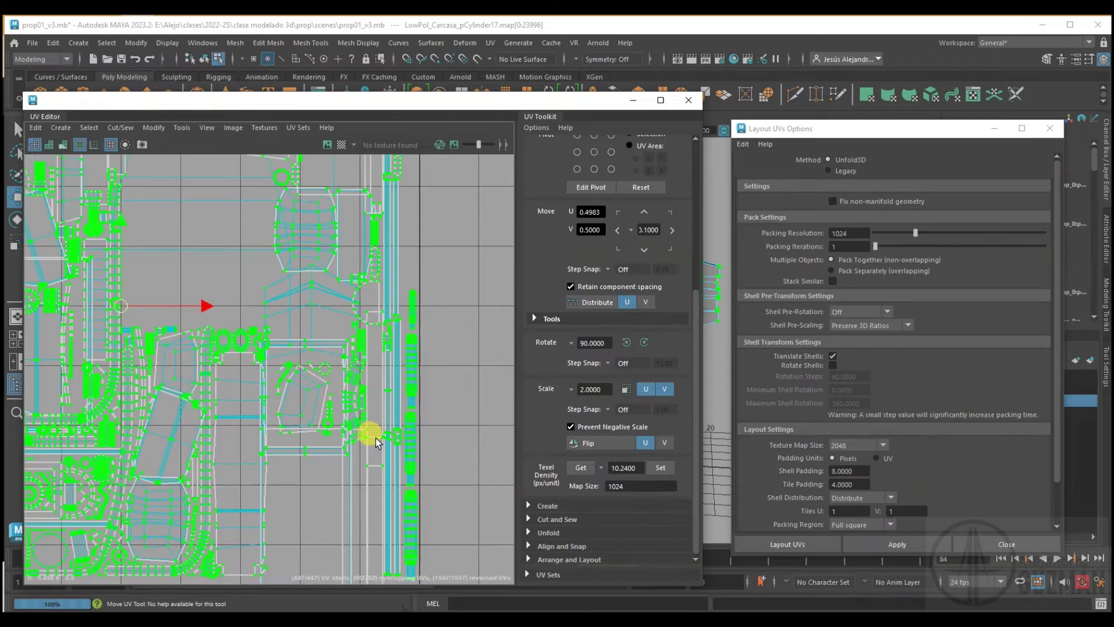
scroll(376, 442, "up", 1)
scroll(281, 438, "up", 2)
scroll(281, 439, "down", 2)
scroll(281, 439, "down", 2)
left_click(856, 445)
left_click(845, 483)
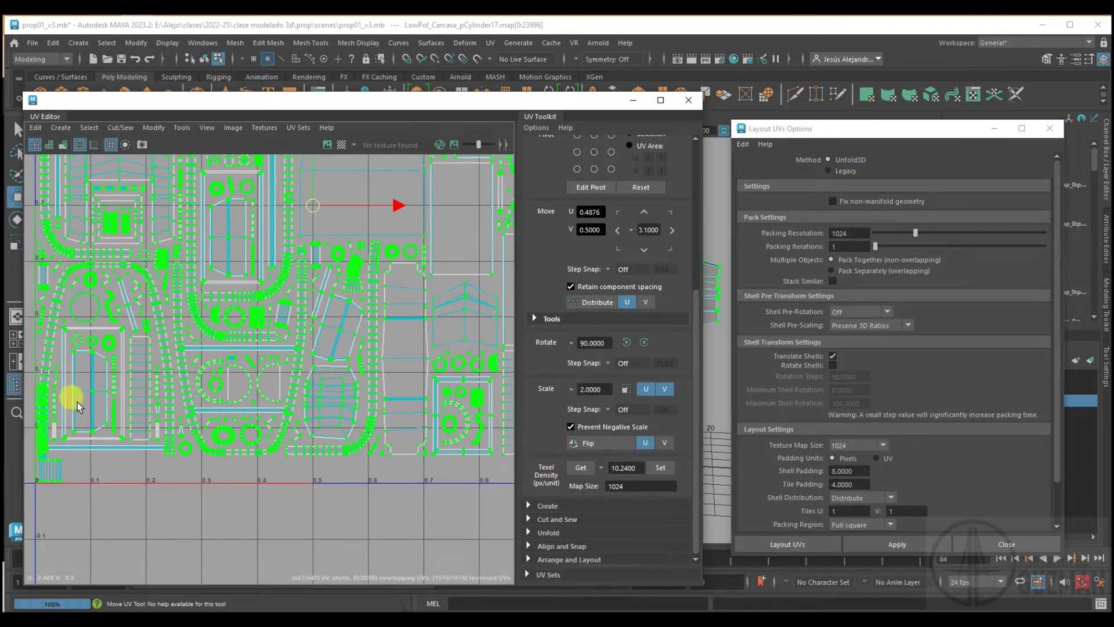
- Select the long strip shell at the left edge of the UV tile
middle_click_drag(68, 393, 261, 390, "alt")
scroll(255, 389, "up", 3)
scroll(192, 424, "up", 2)
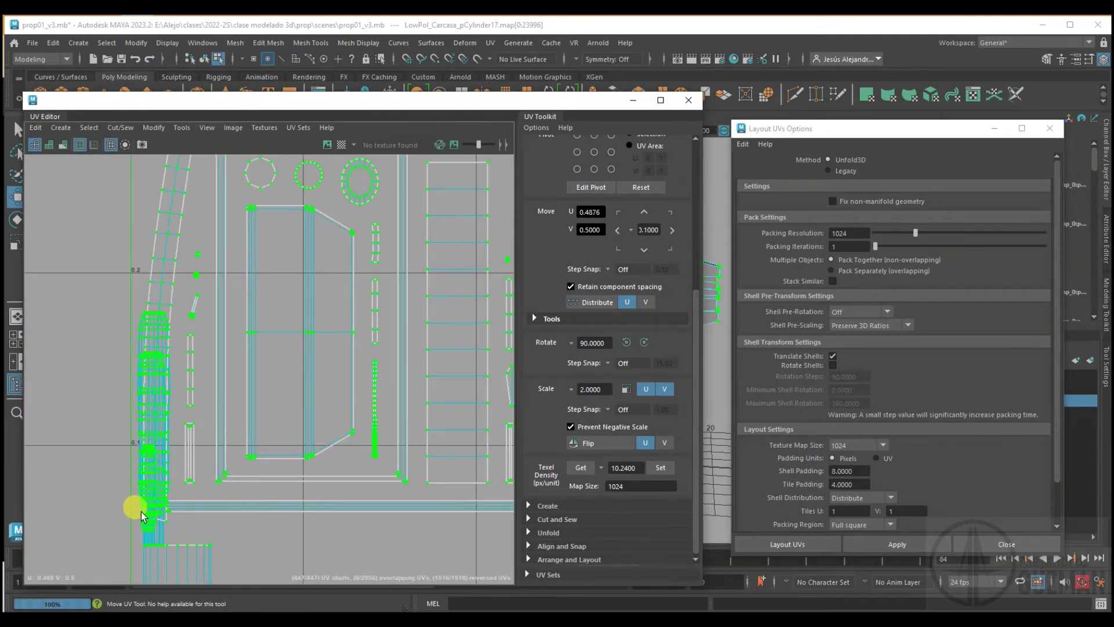
left_click(162, 537)
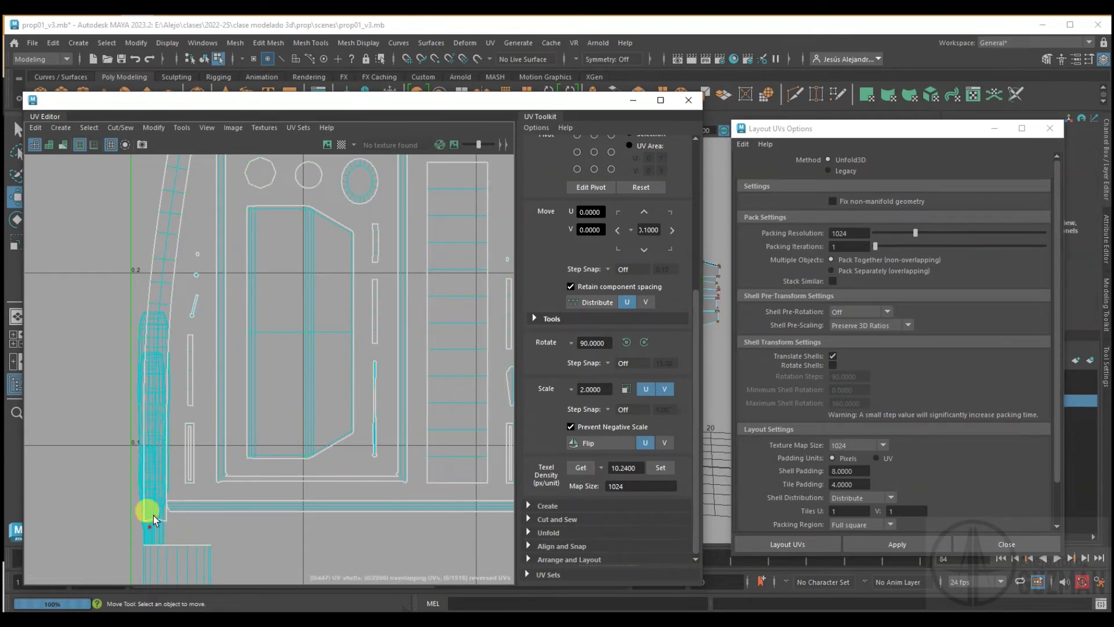
- Switch to the Move tool and convert the left strip's UV selection to its whole shell
key("w")
left_click(159, 361)
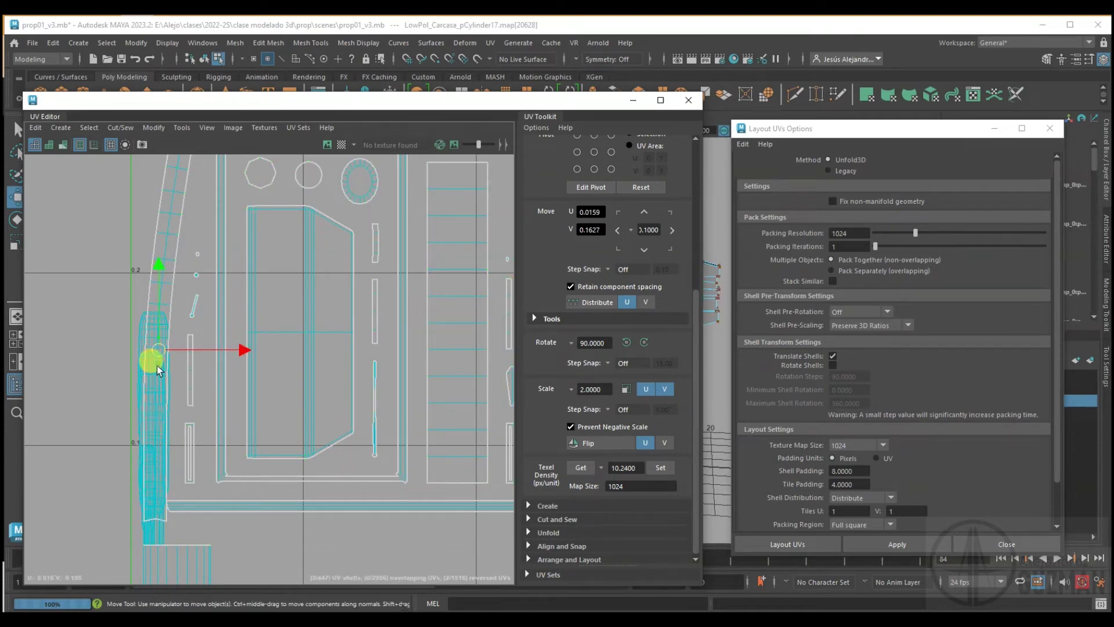
left_click(152, 383)
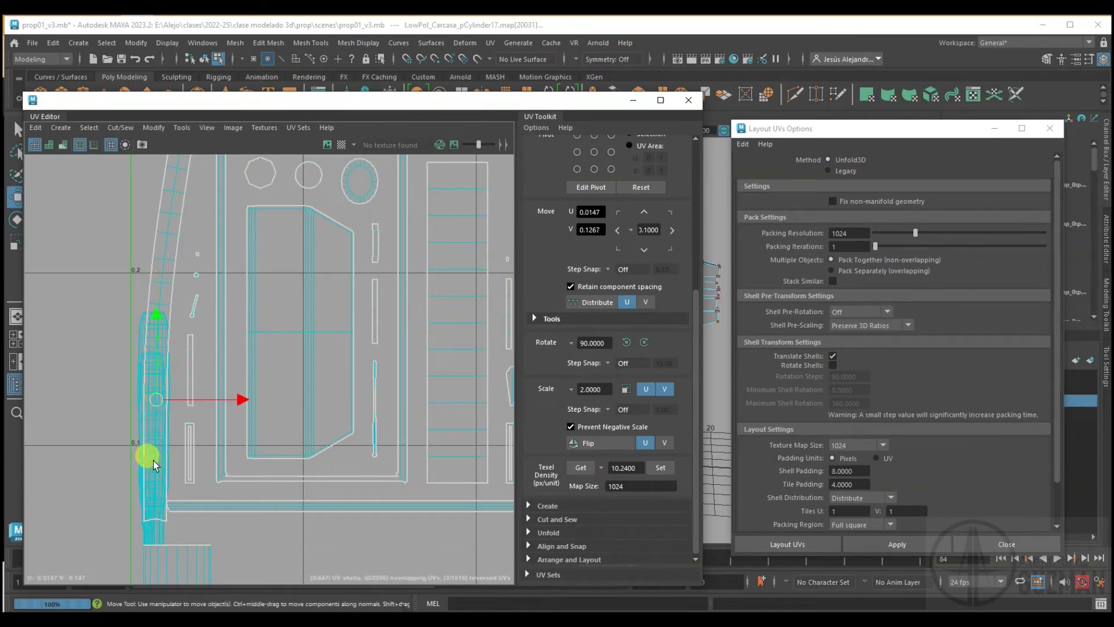
right_click_drag(154, 464, 154, 438)
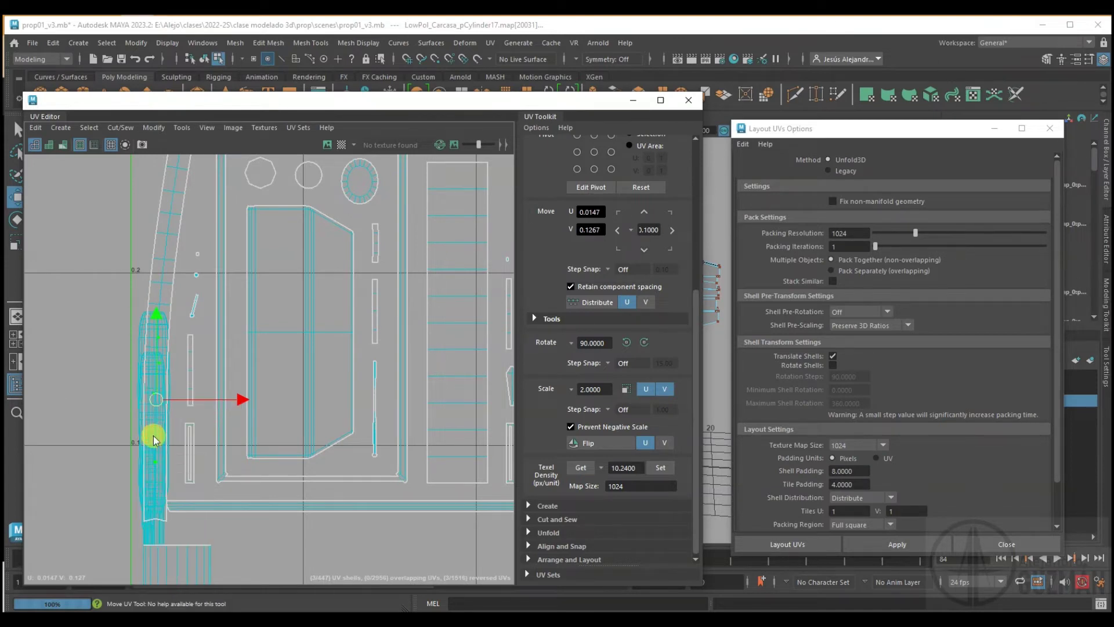
right_click_drag(154, 439, 206, 451, "shift")
scroll(173, 414, "down", 2)
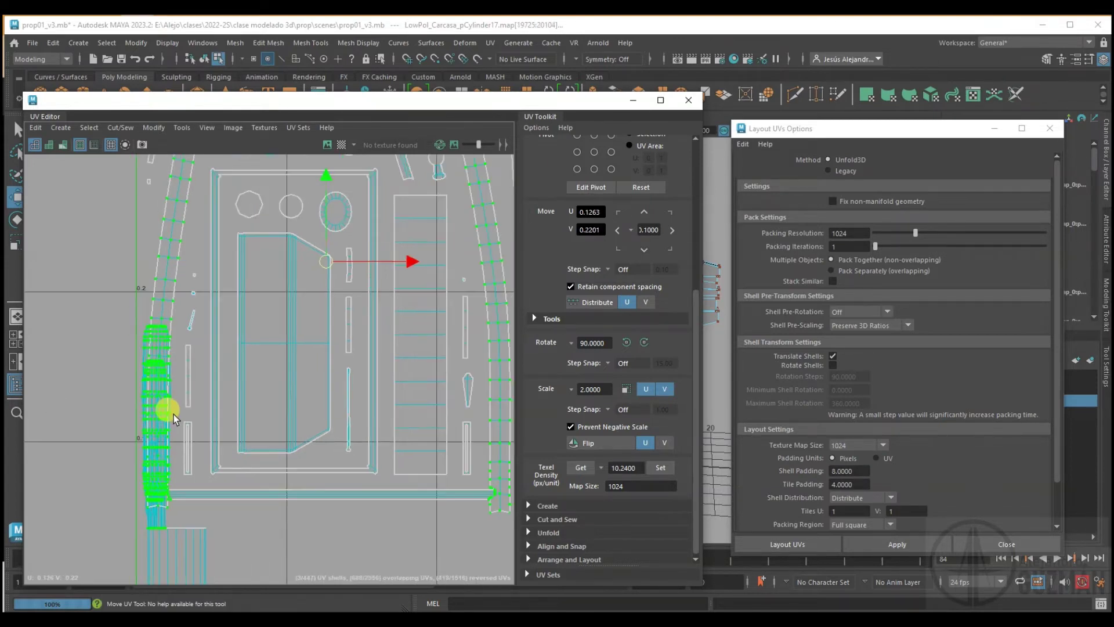
right_click_drag(114, 361, 145, 337)
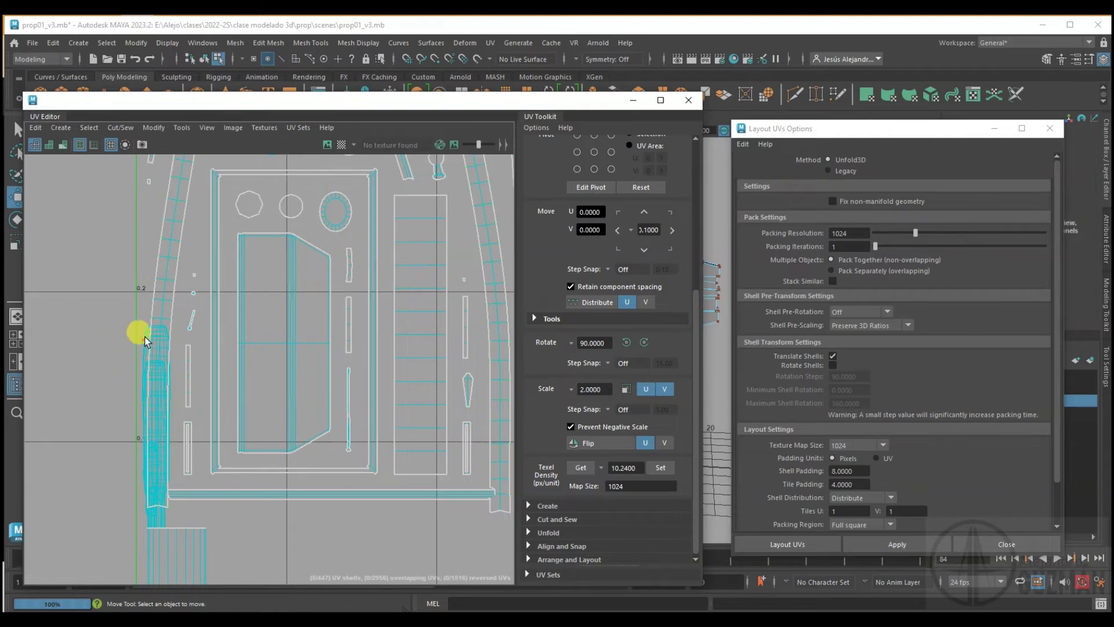
- Select the strip shell and move it over to about U 0.9
left_click(142, 377)
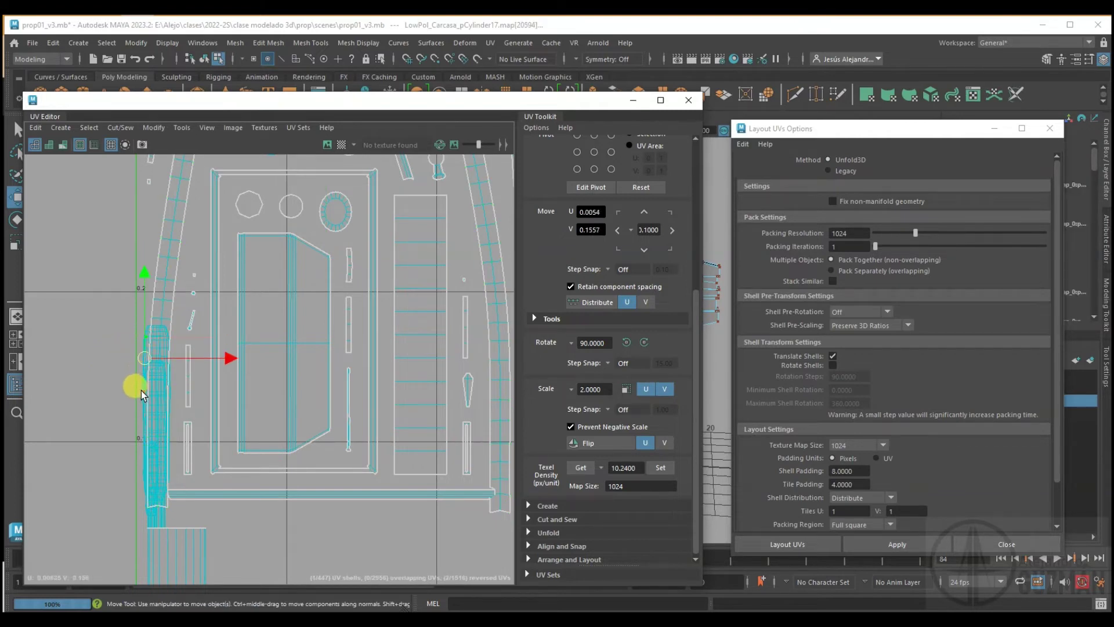
left_click(154, 516, "shift")
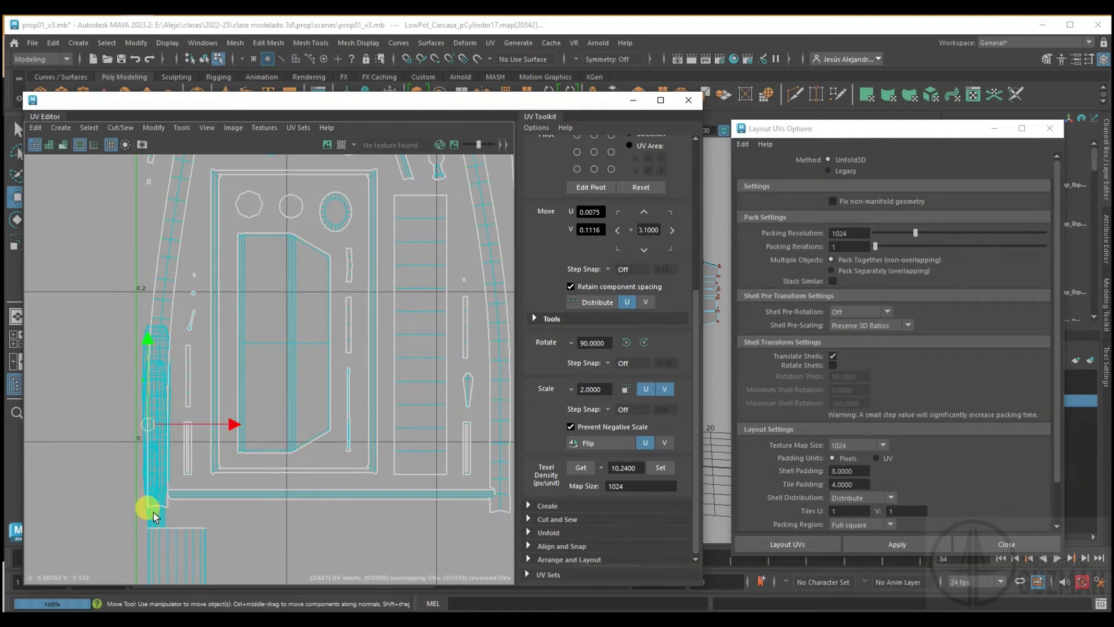
right_click_drag(154, 516, 199, 444)
scroll(174, 435, "down", 3)
scroll(151, 426, "down", 3)
scroll(203, 430, "down", 3)
left_click_drag(235, 429, 462, 428)
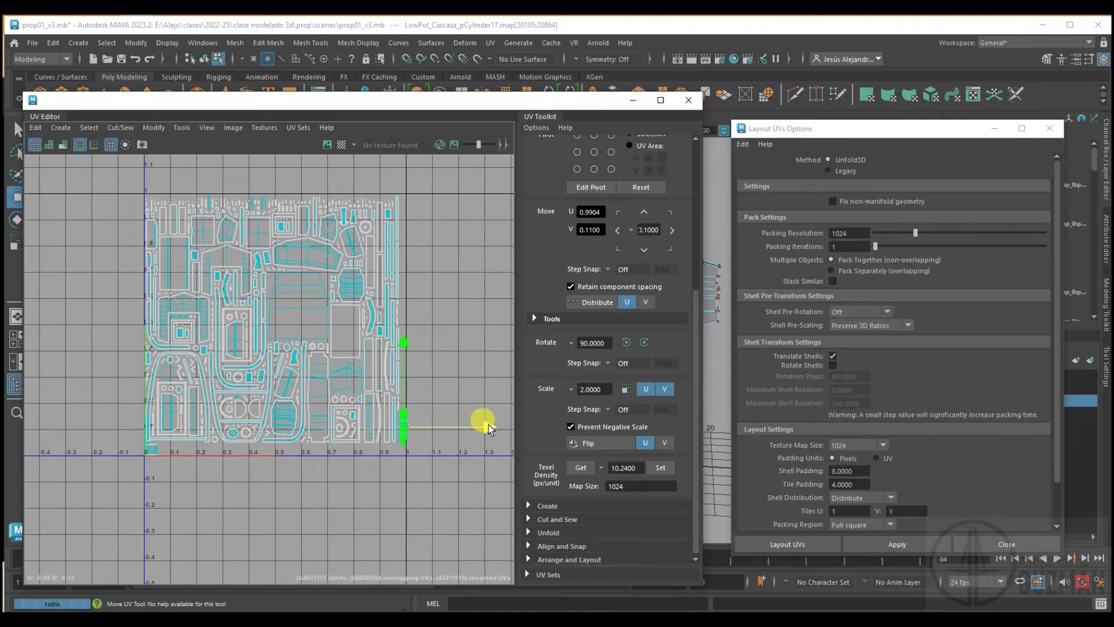
scroll(137, 419, "up", 3)
scroll(140, 419, "up", 3)
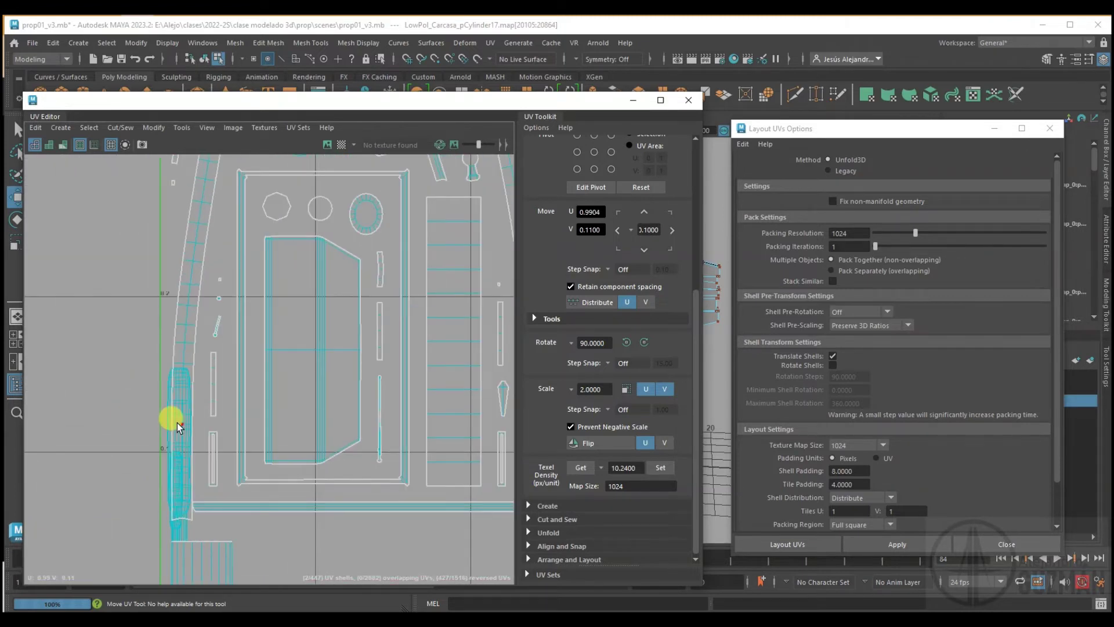
- Select another strip shell and move it to U 0.99 at the tile's right edge
left_click(176, 528)
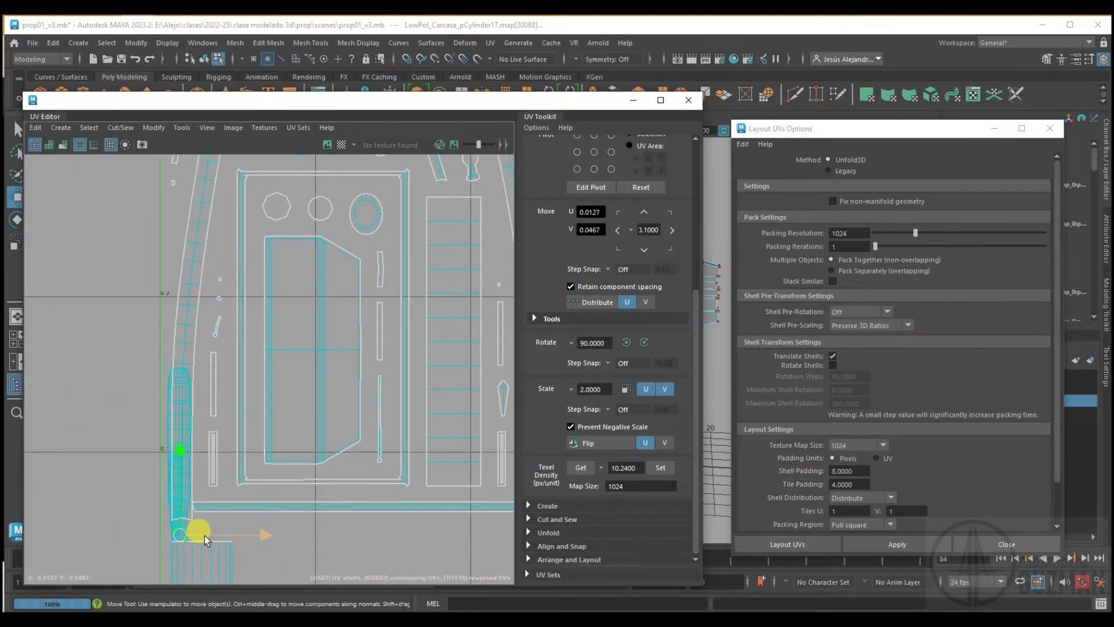
left_click(174, 530)
left_click(173, 526)
left_click(167, 379)
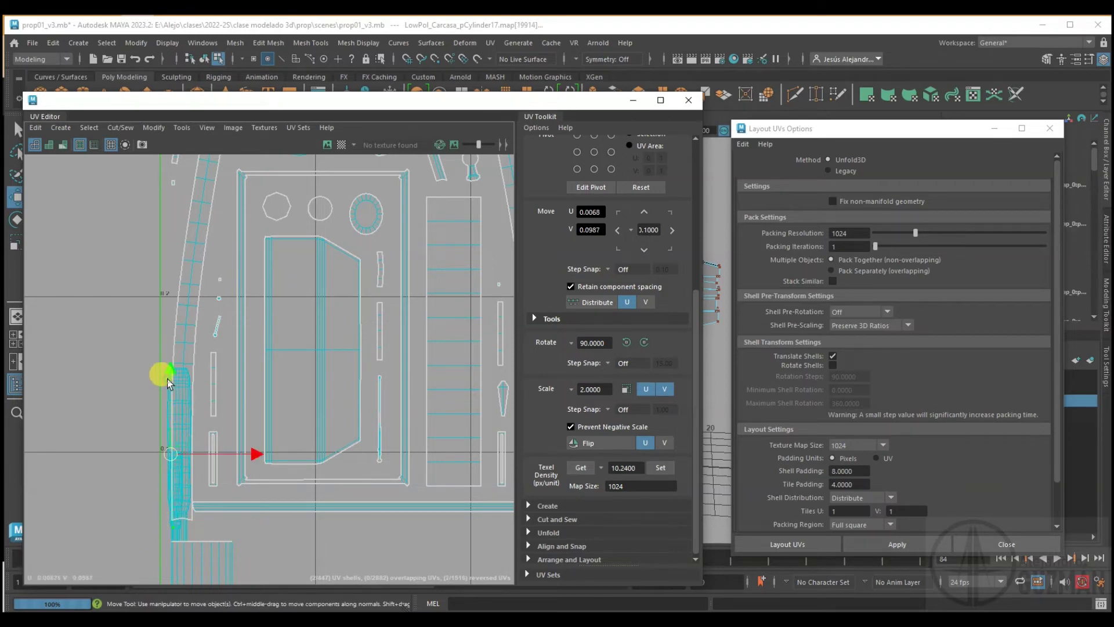
right_click_drag(167, 378, 194, 386, "shift")
scroll(211, 399, "down", 2)
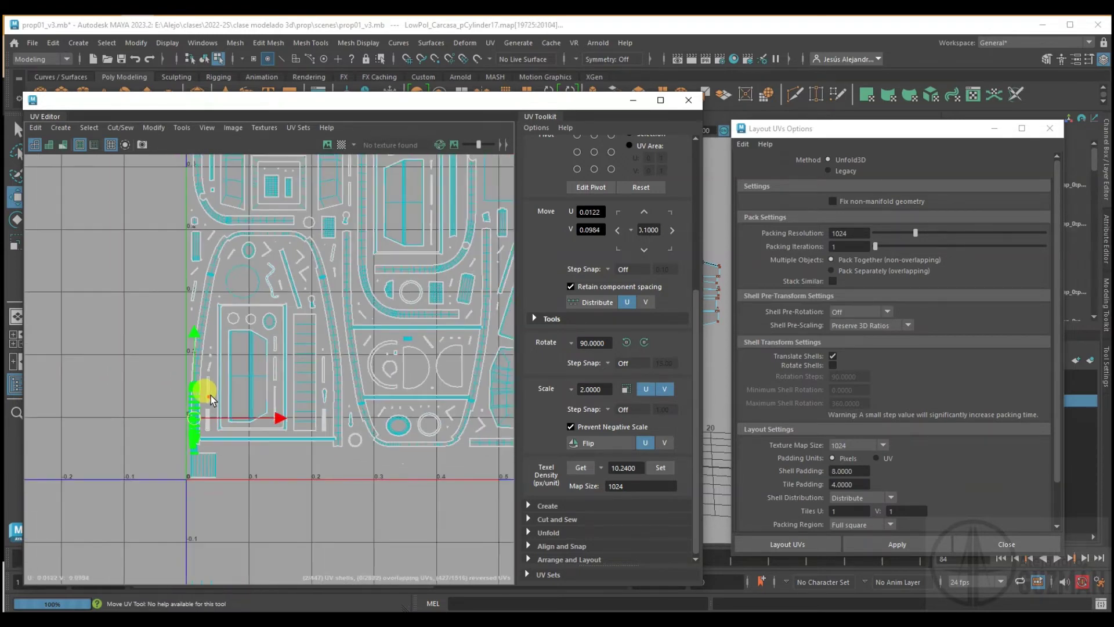
middle_click_drag(210, 399, 377, 398, "alt")
middle_click_drag(169, 384, 69, 416, "alt")
scroll(70, 416, "down", 2)
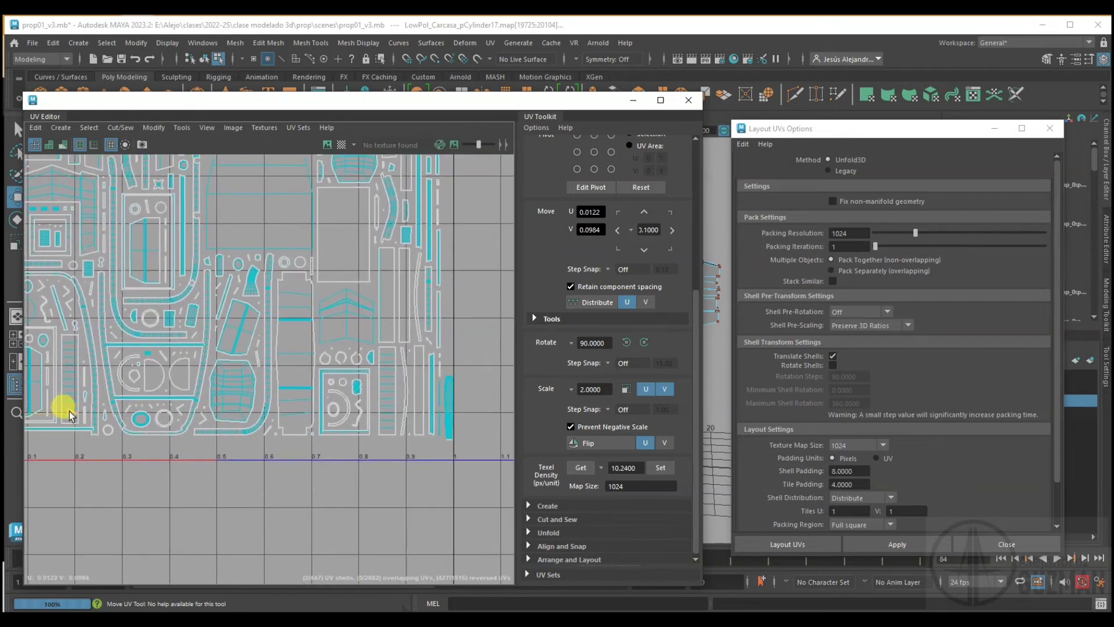
left_click_drag(74, 421, 532, 423)
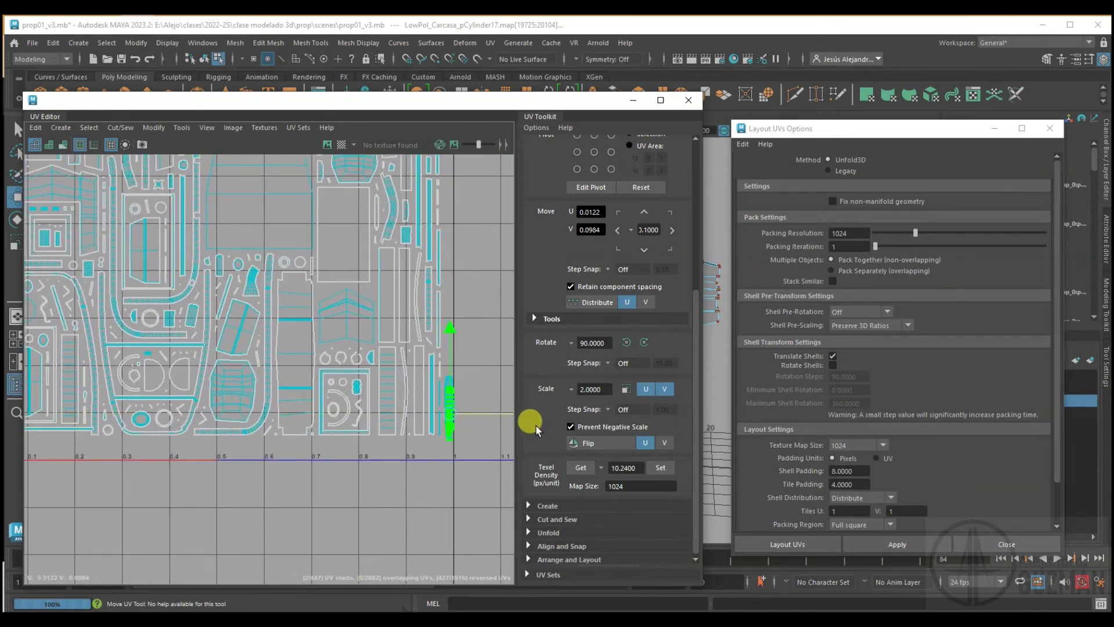
- Raise the right-edge strip shell to about V 0.3859
scroll(447, 417, "up", 2)
middle_click_drag(446, 417, 331, 460, "alt")
scroll(419, 403, "up", 2)
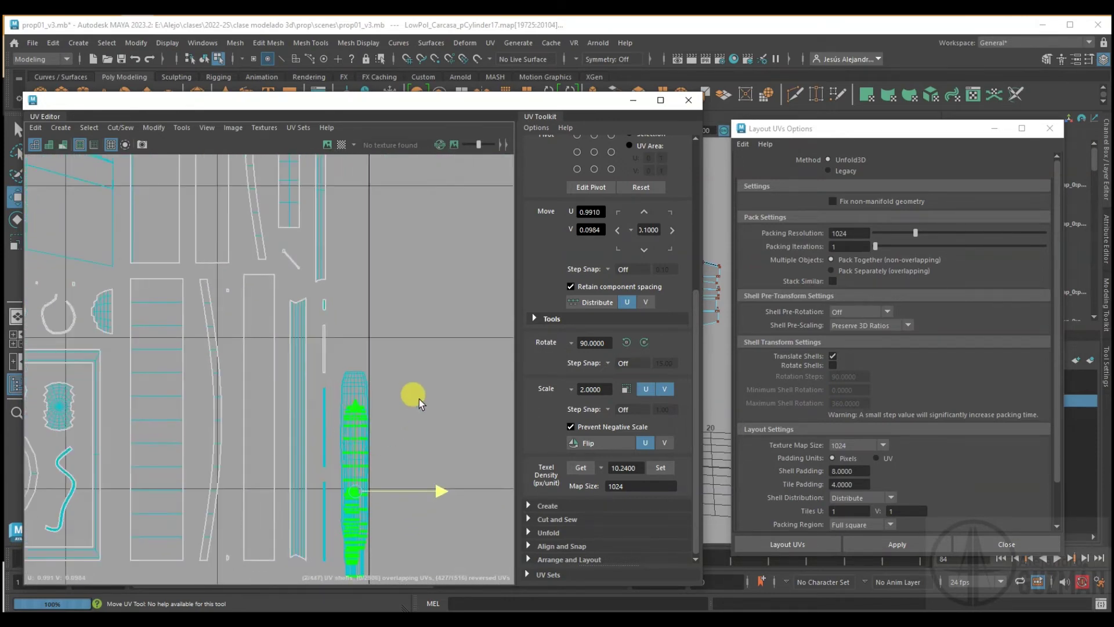
left_click(400, 440)
left_click(355, 373)
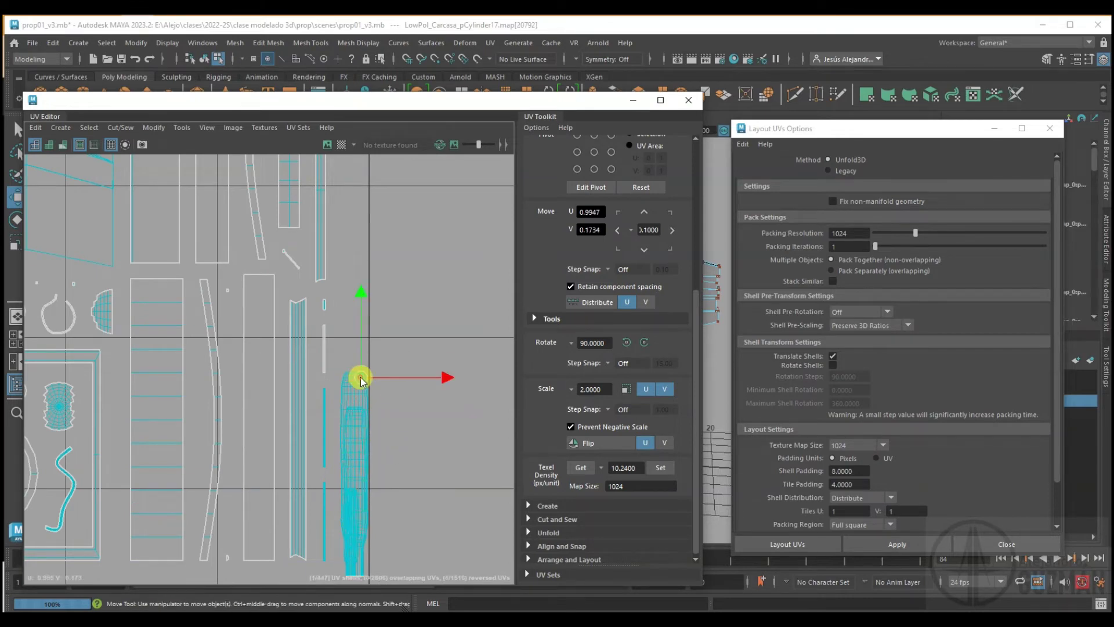
right_click_drag(361, 380, 381, 363)
scroll(381, 361, "down", 2)
left_click_drag(367, 333, 360, 112)
middle_click_drag(366, 248, 365, 303, "alt")
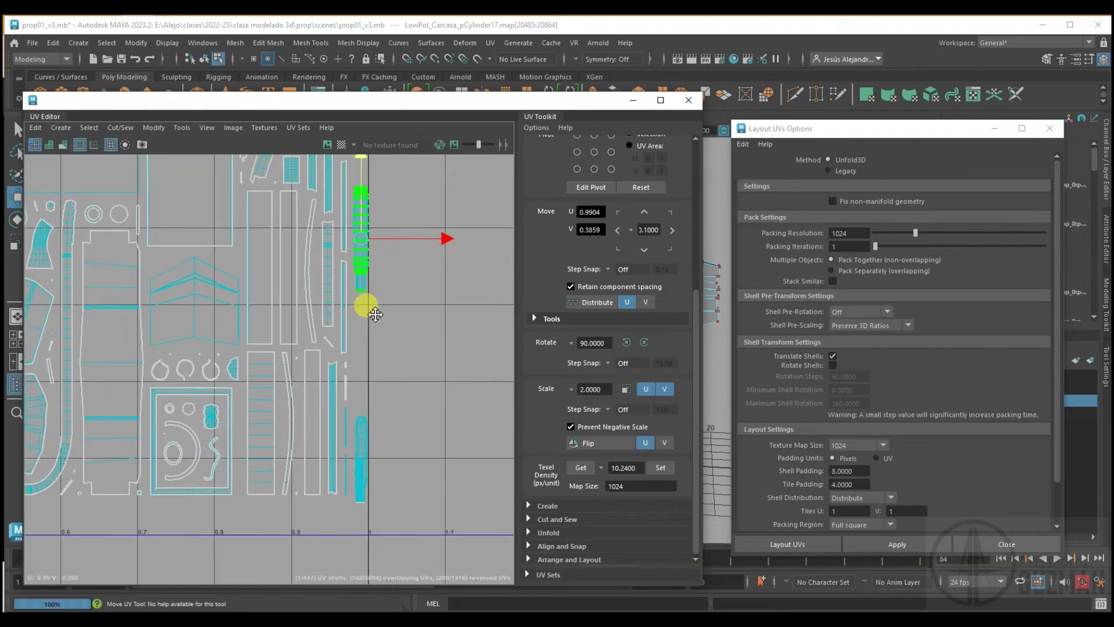
middle_click_drag(430, 270, 365, 386, "alt")
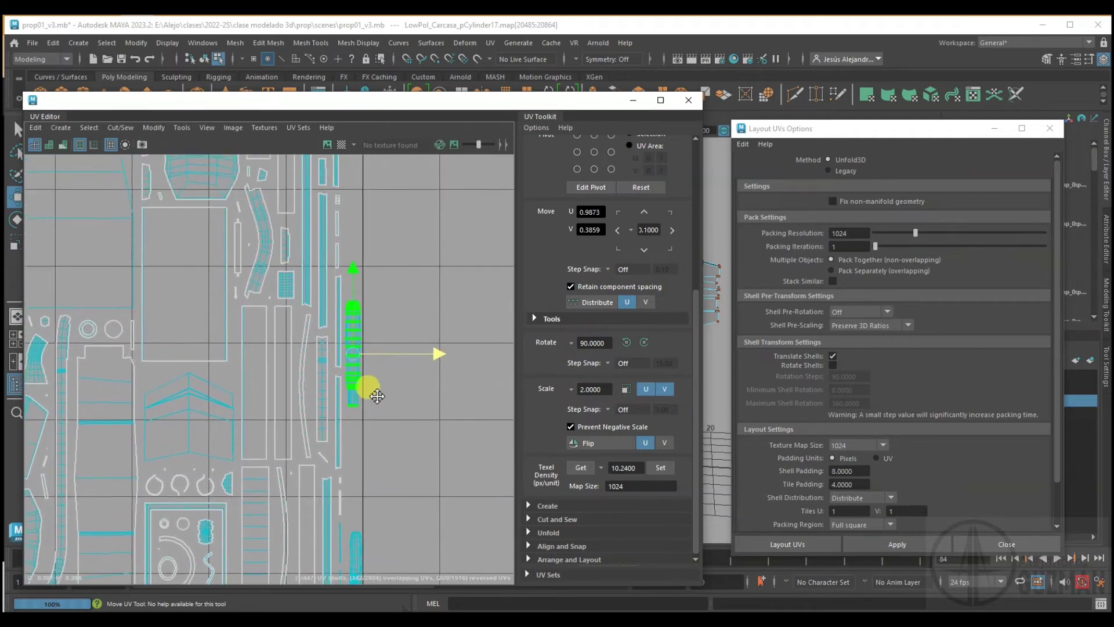
left_click_drag(354, 276, 357, 215)
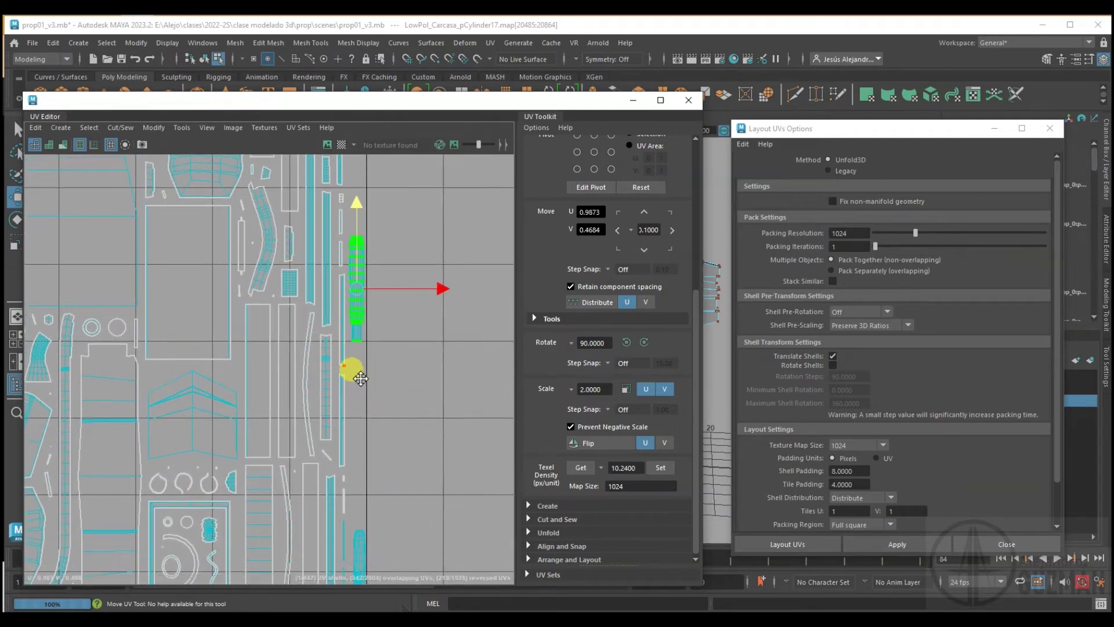
- Move three more strip shells upward into free space, the first to about V 0.33
middle_click_drag(351, 391, 369, 319, "alt")
left_click(376, 387)
right_click_drag(376, 388, 384, 343)
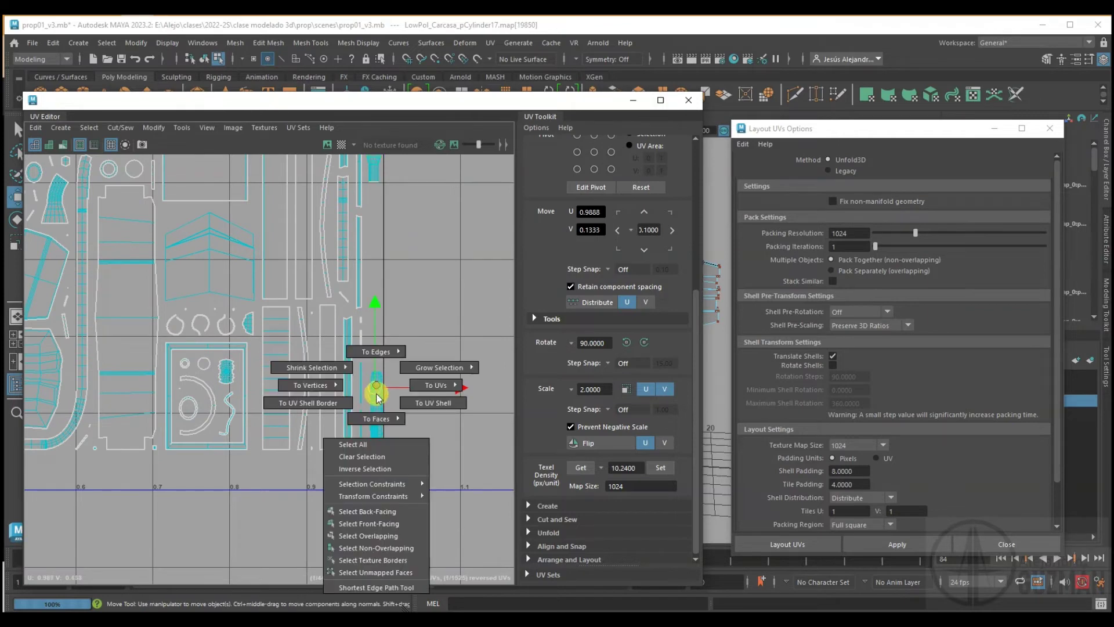
left_click_drag(378, 335, 377, 148)
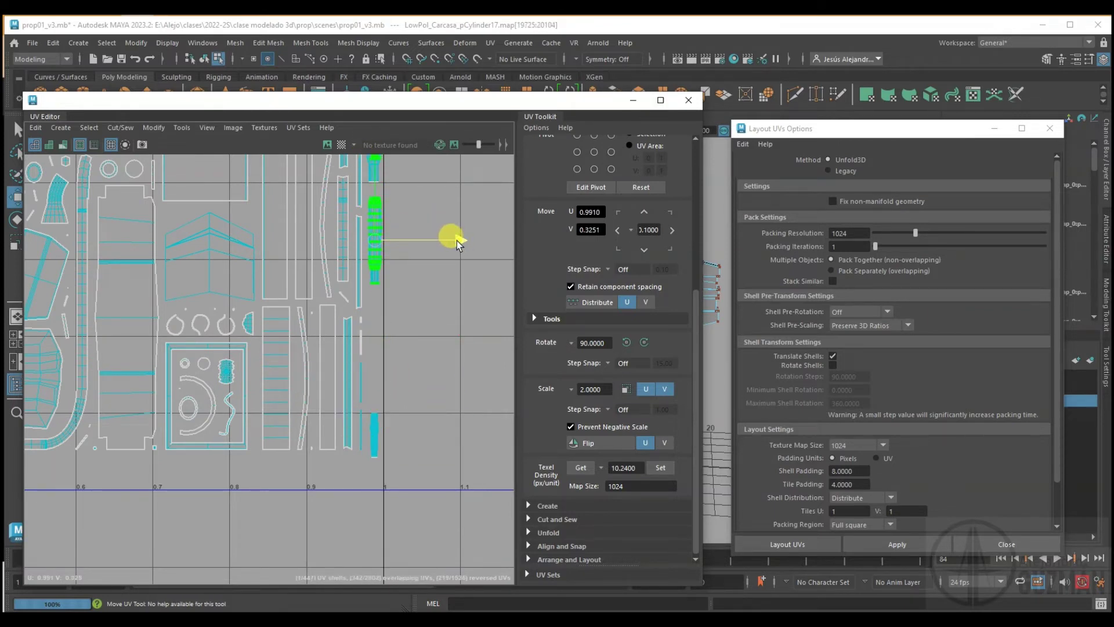
left_click(373, 435)
right_click_drag(374, 432, 419, 451)
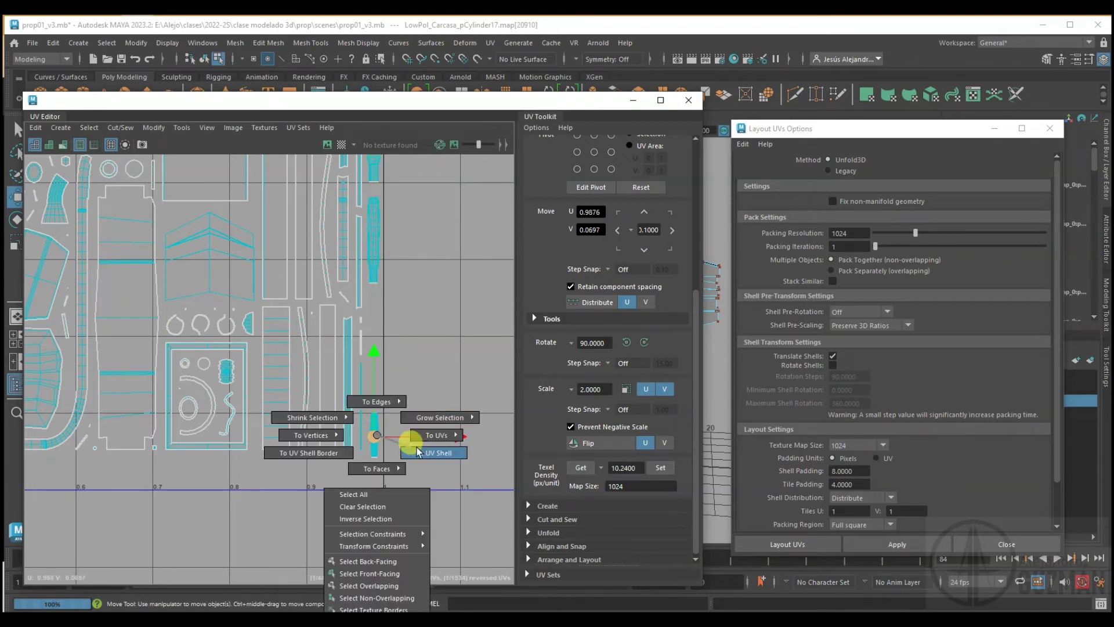
left_click_drag(381, 367, 385, 233)
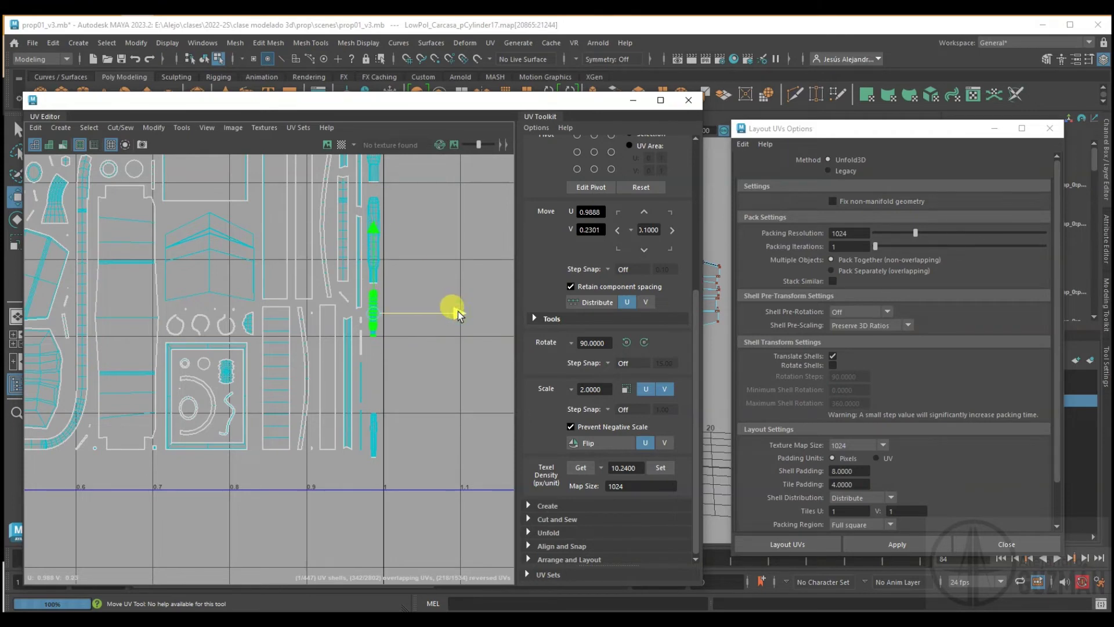
left_click(372, 423)
right_click_drag(374, 423, 417, 444)
left_click_drag(374, 438, 375, 371)
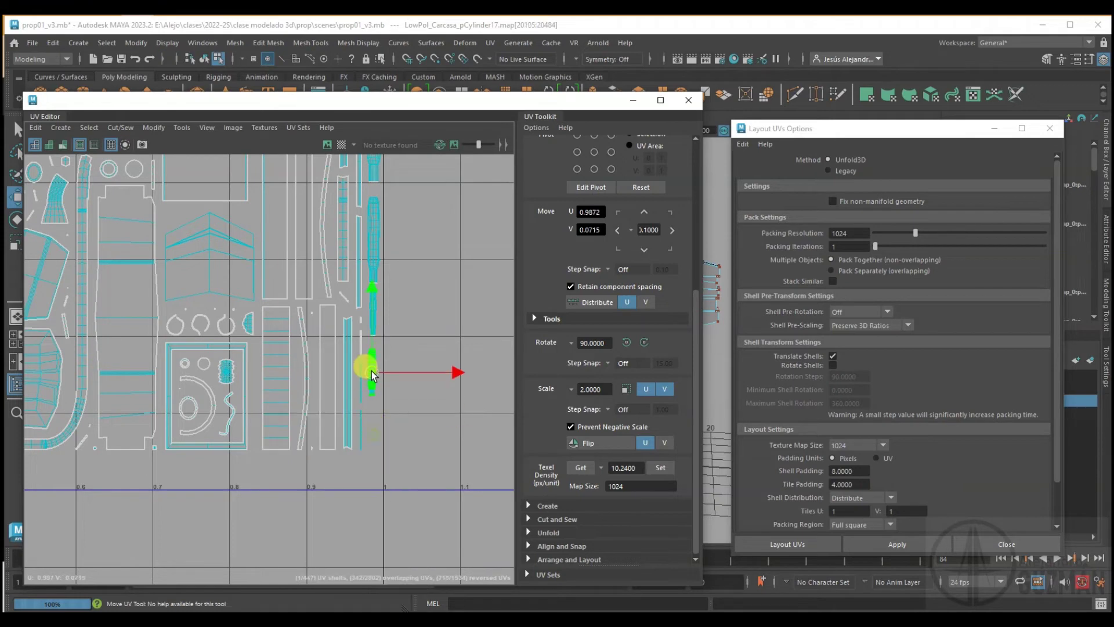
- Zoom out and select all UVs in the 0–1 tile
scroll(354, 378, "down", 2)
scroll(336, 413, "down", 3)
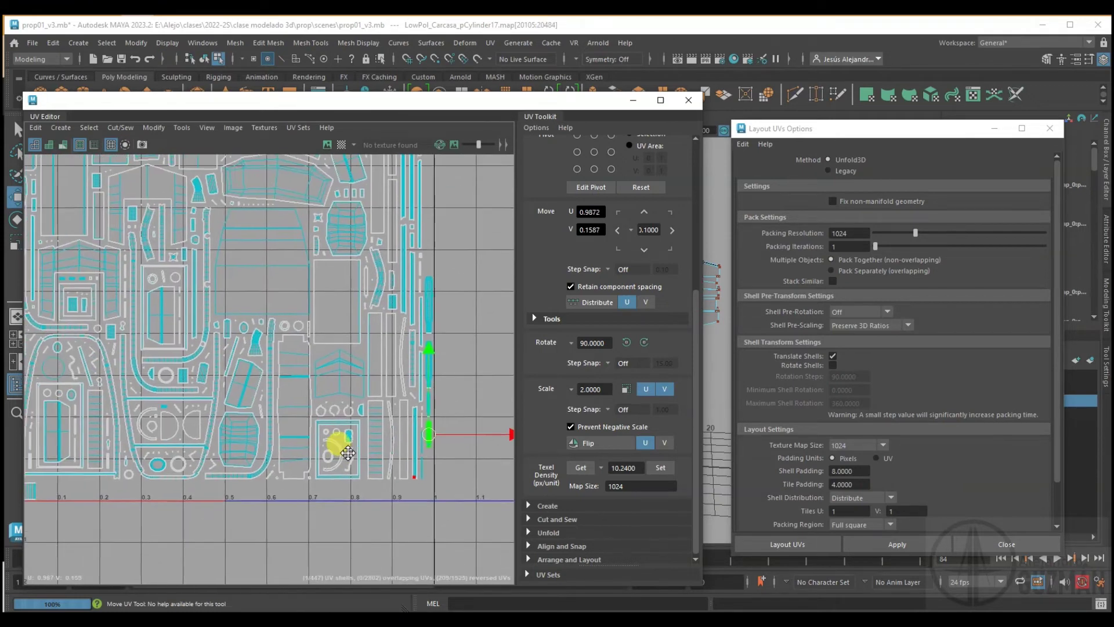
scroll(339, 445, "down", 3)
scroll(348, 459, "down", 2)
left_click_drag(162, 253, 454, 505)
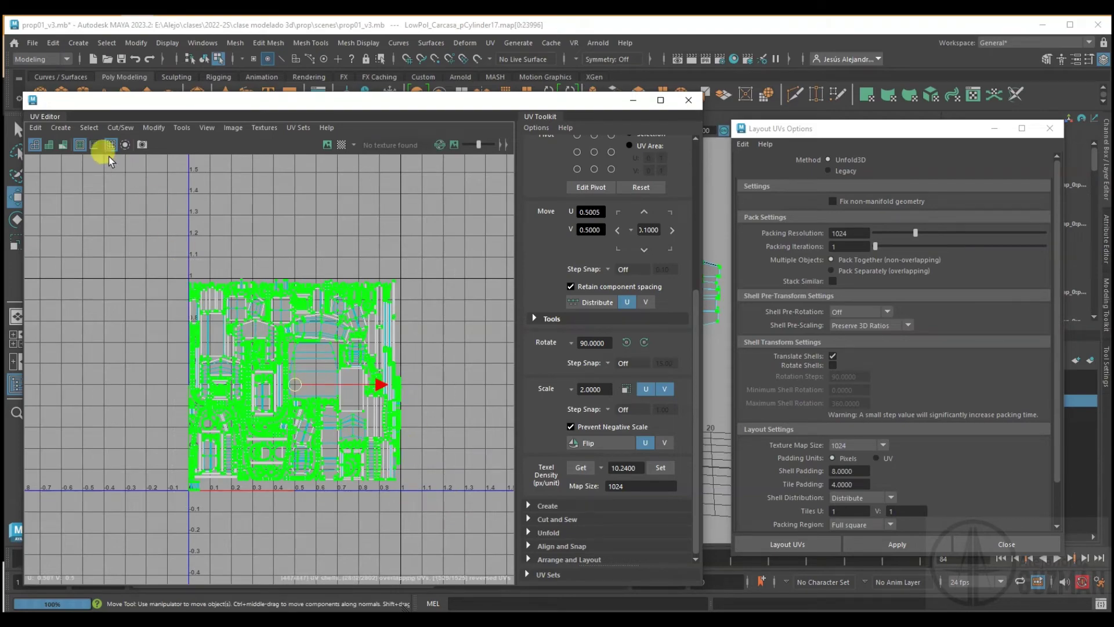
- Move the UV Editor window aside and bring up the UV Snapshot options
left_click_drag(219, 105, 249, 83)
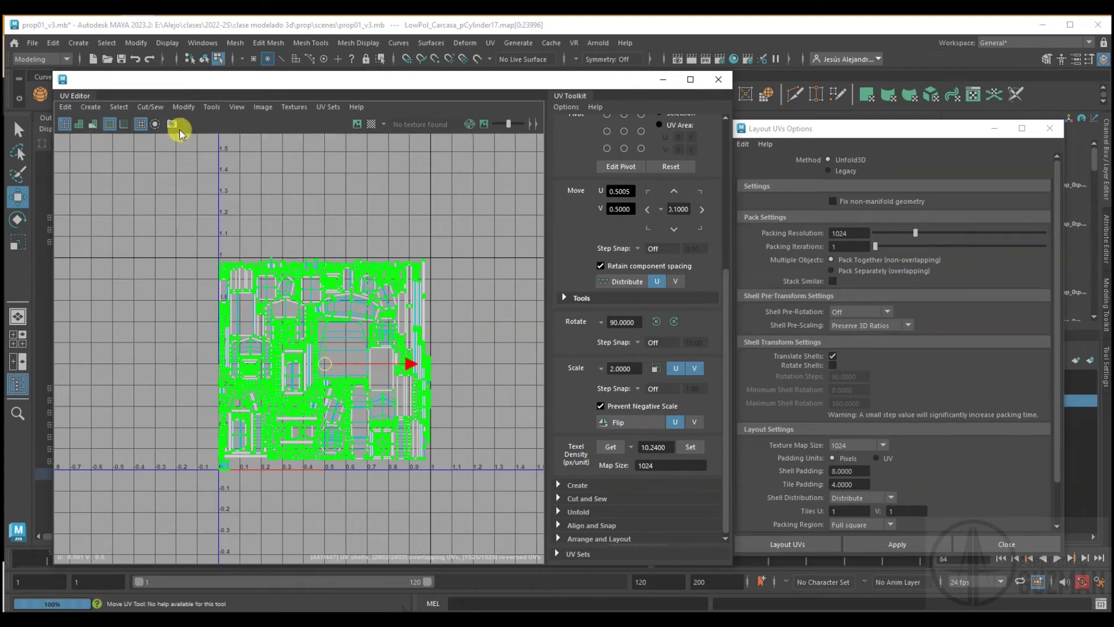
left_click(173, 125)
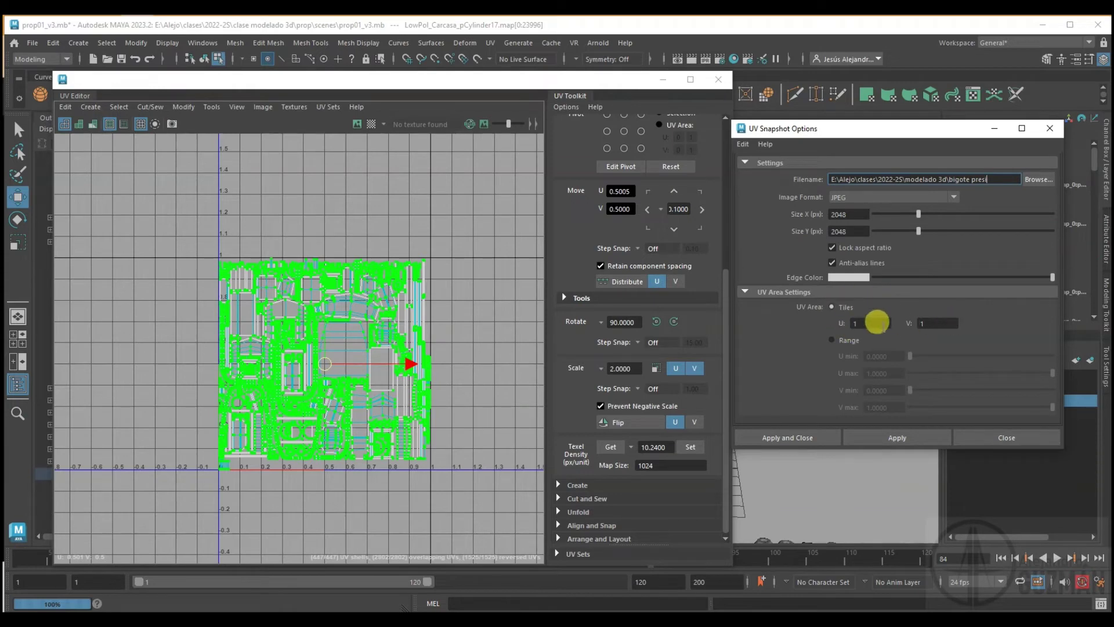
- Set the UV snapshot size to 1024 × 1024 px and browse for its save location
left_click_drag(847, 129, 556, 173)
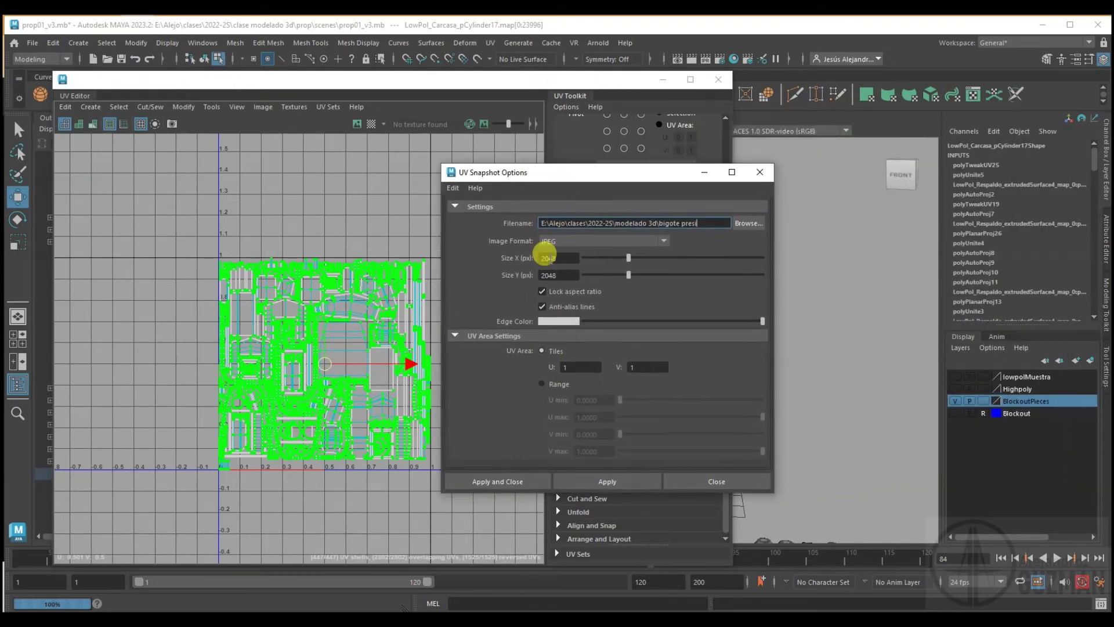
left_click_drag(627, 259, 619, 261)
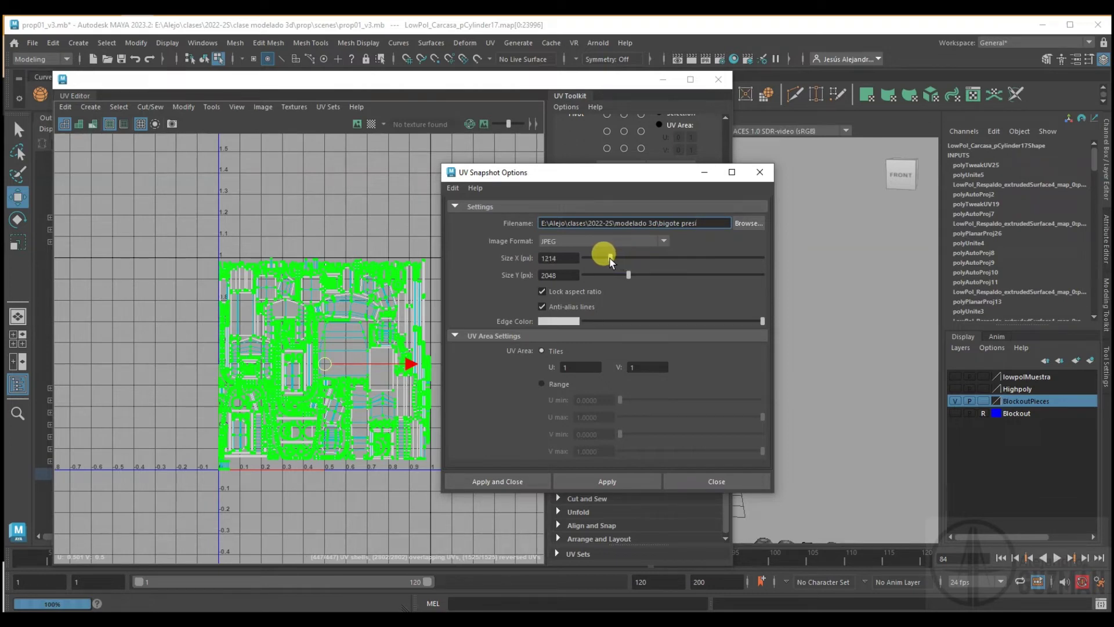
left_click_drag(609, 261, 608, 260)
double_click(567, 258)
type("1024")
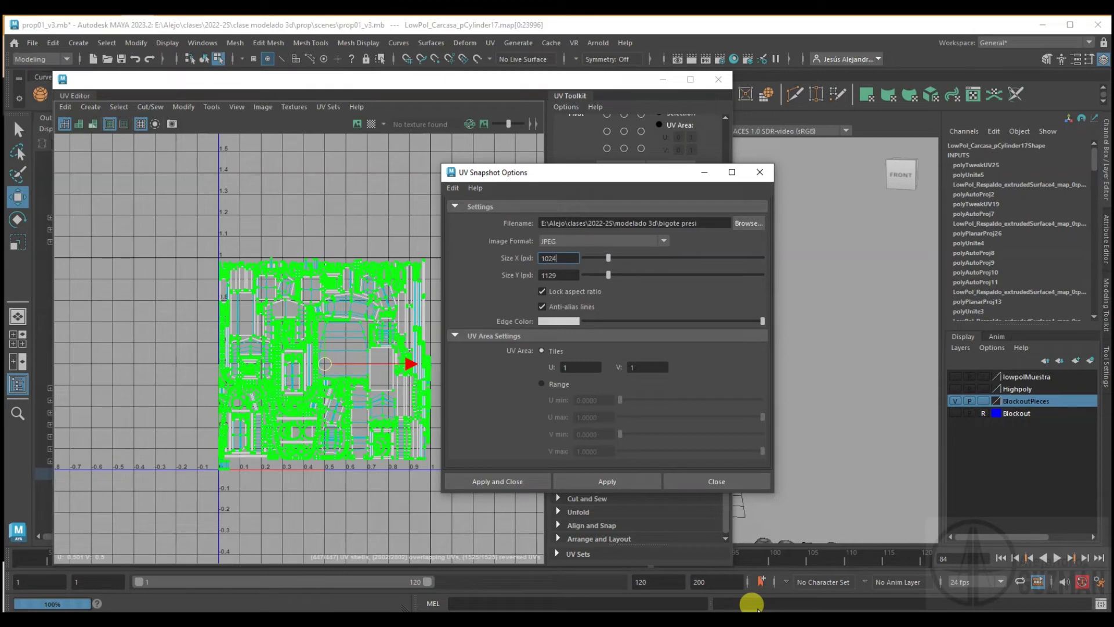
left_click(560, 271)
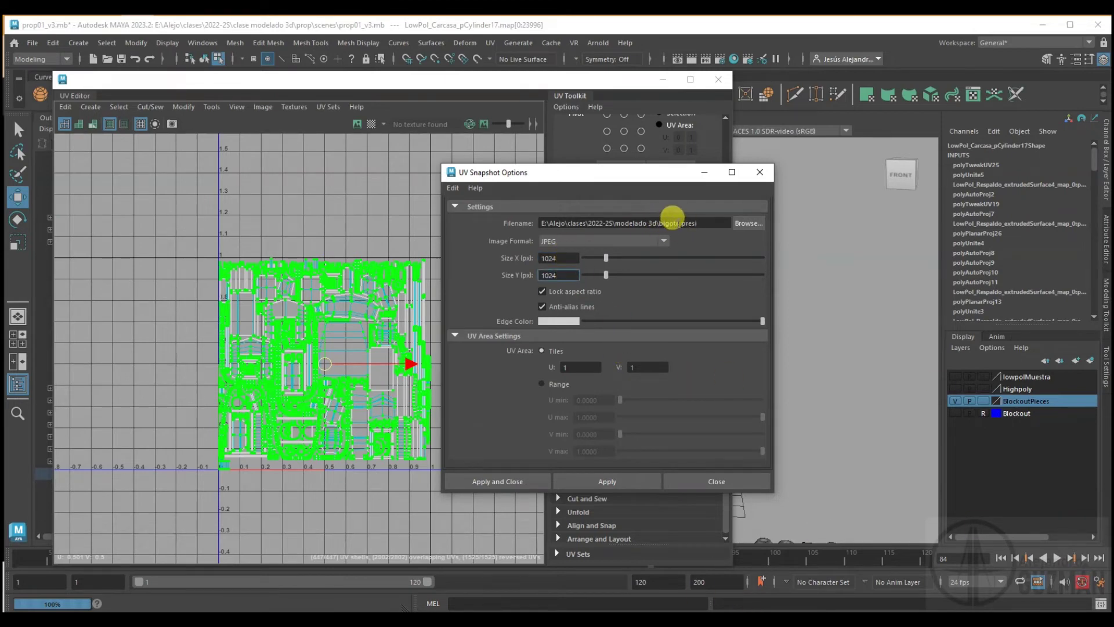
left_click(740, 226)
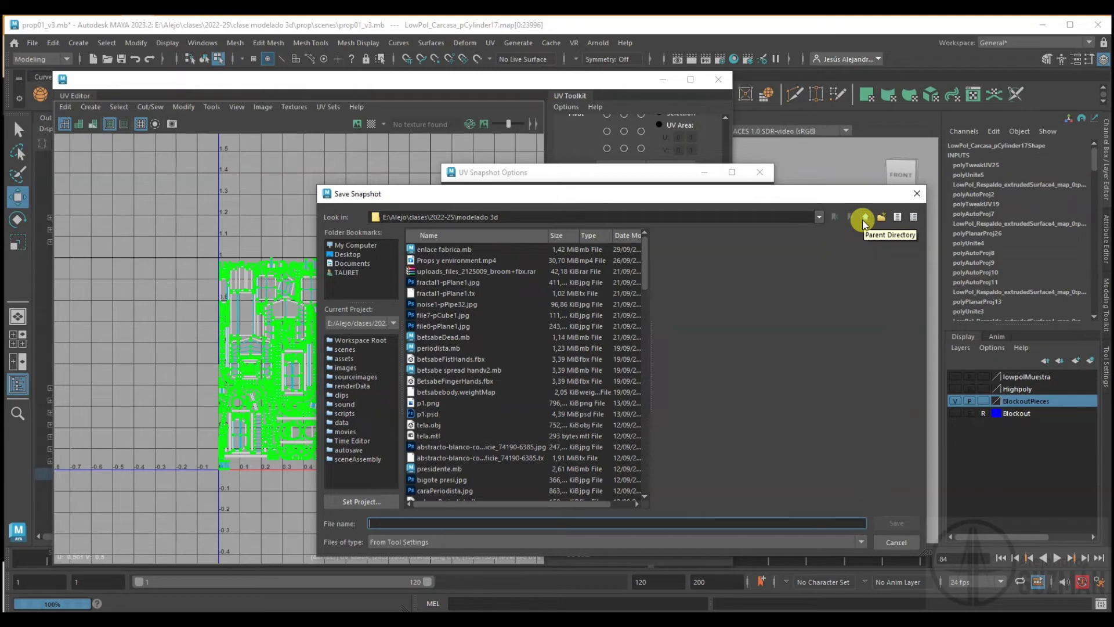
- Navigate the save browser to the clase modelado 3d\prop\images folder
scroll(509, 367, "down", 5)
scroll(510, 368, "down", 5)
scroll(511, 369, "down", 5)
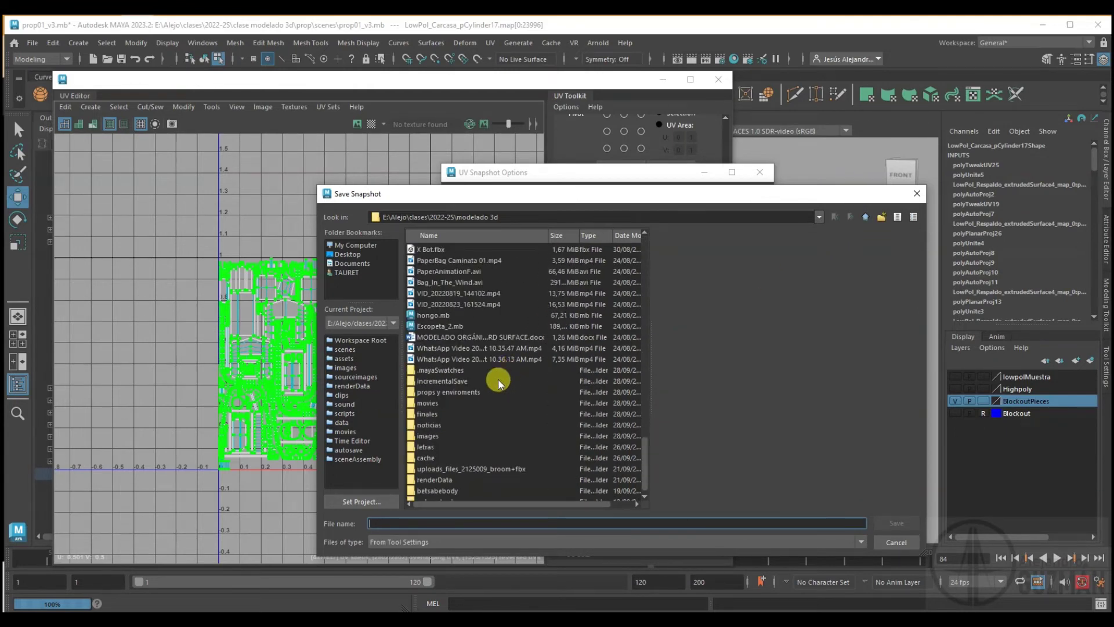
left_click(866, 217)
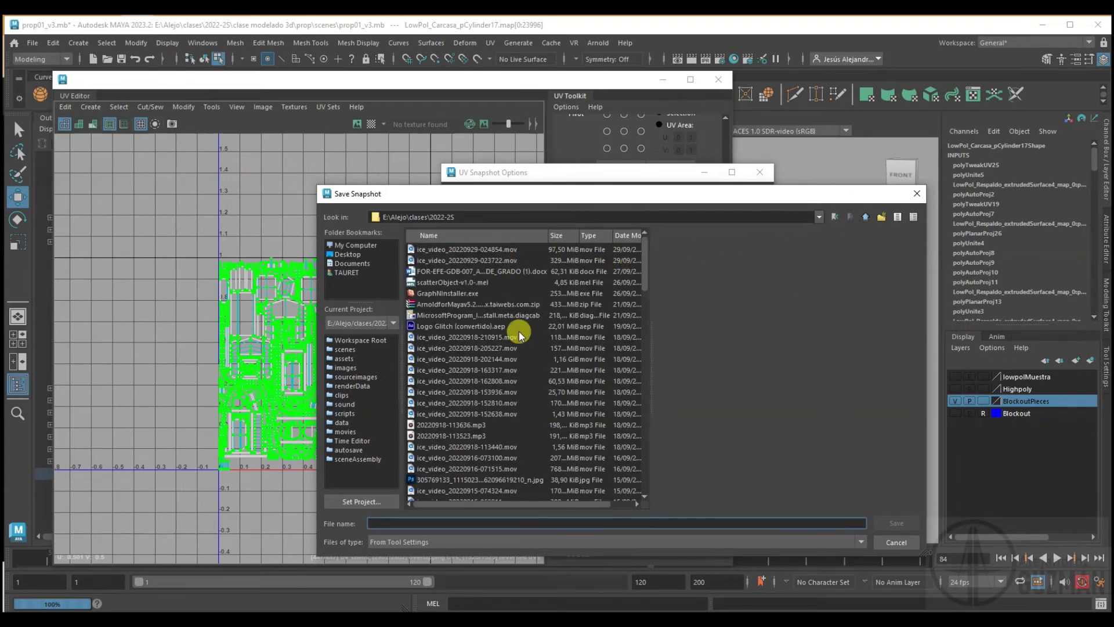
scroll(518, 338, "down", 5)
scroll(518, 339, "down", 5)
scroll(520, 344, "down", 5)
double_click(471, 348)
double_click(427, 491)
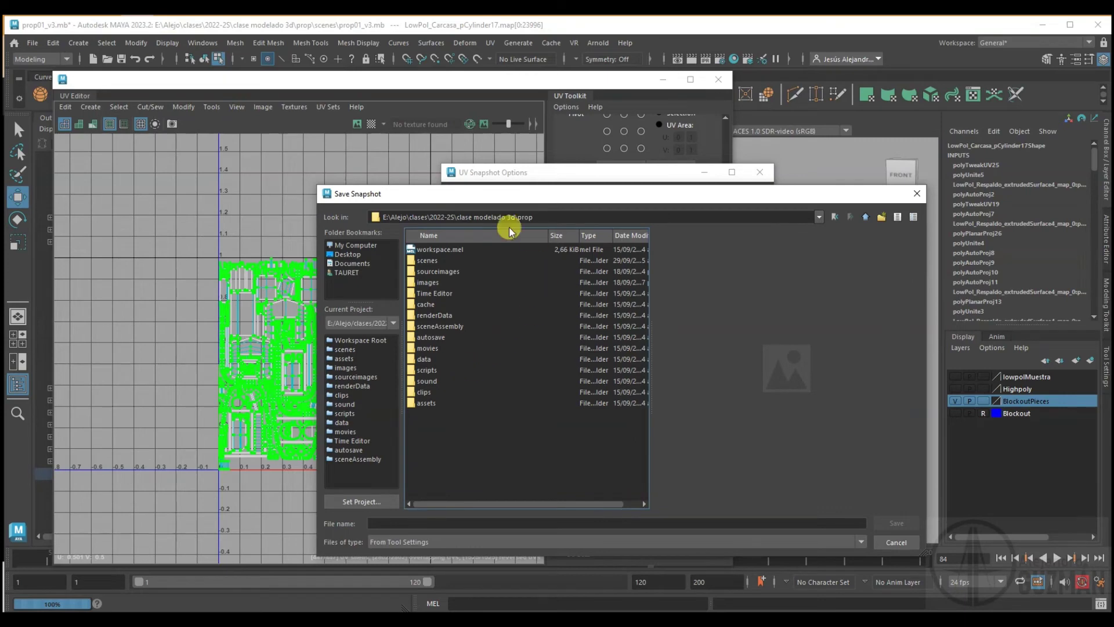
double_click(432, 284)
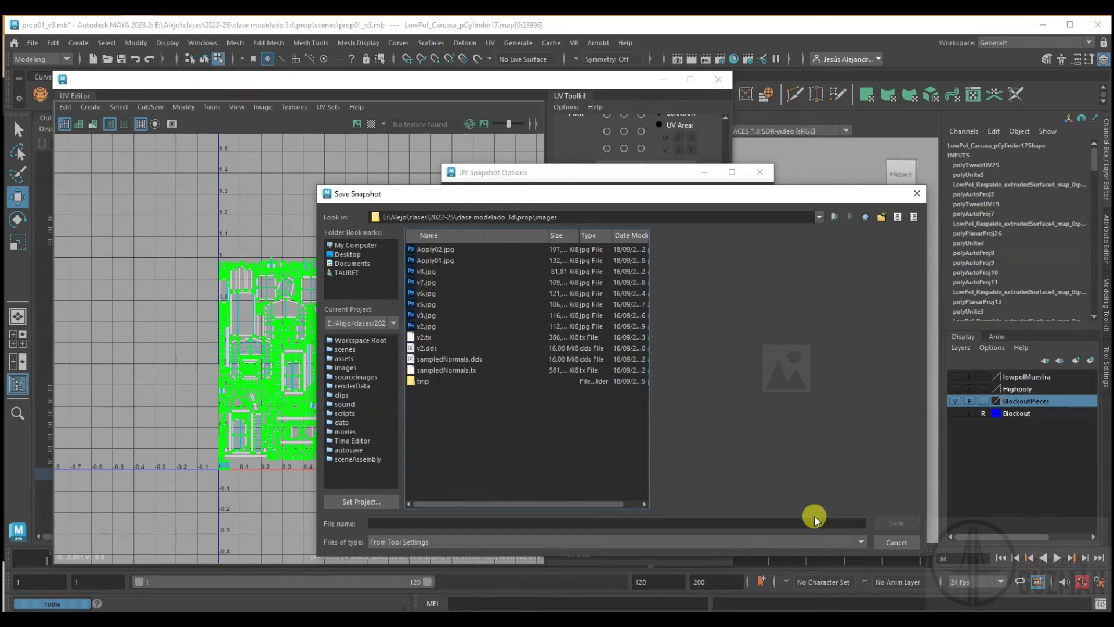
- Save the snapshot as texturaProp in JPEG format and apply the export
left_click(762, 519)
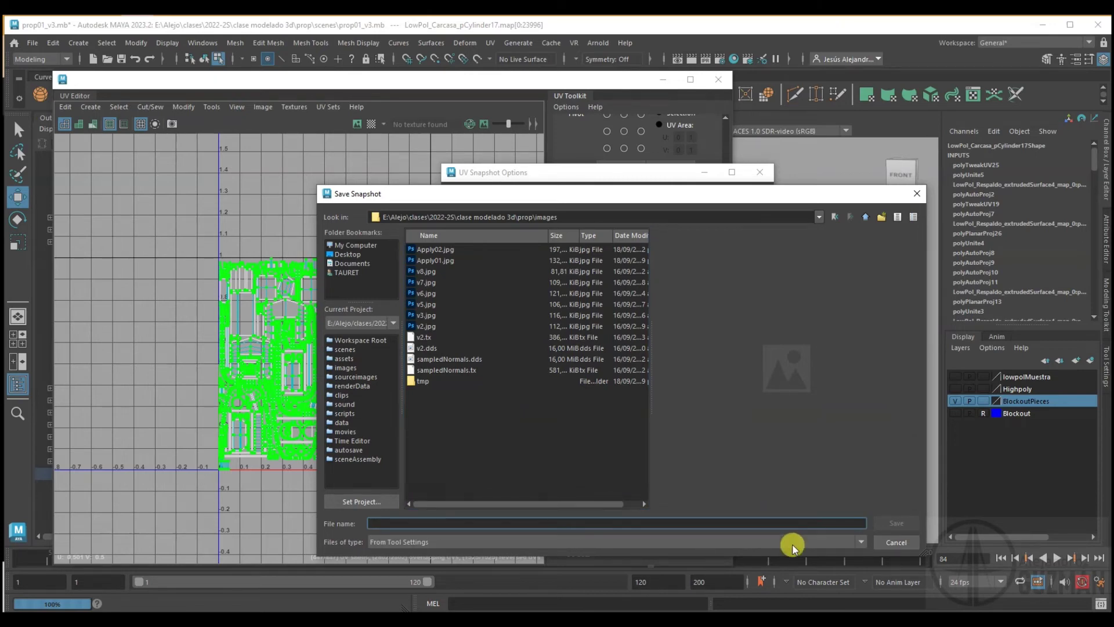
type("texturaProp")
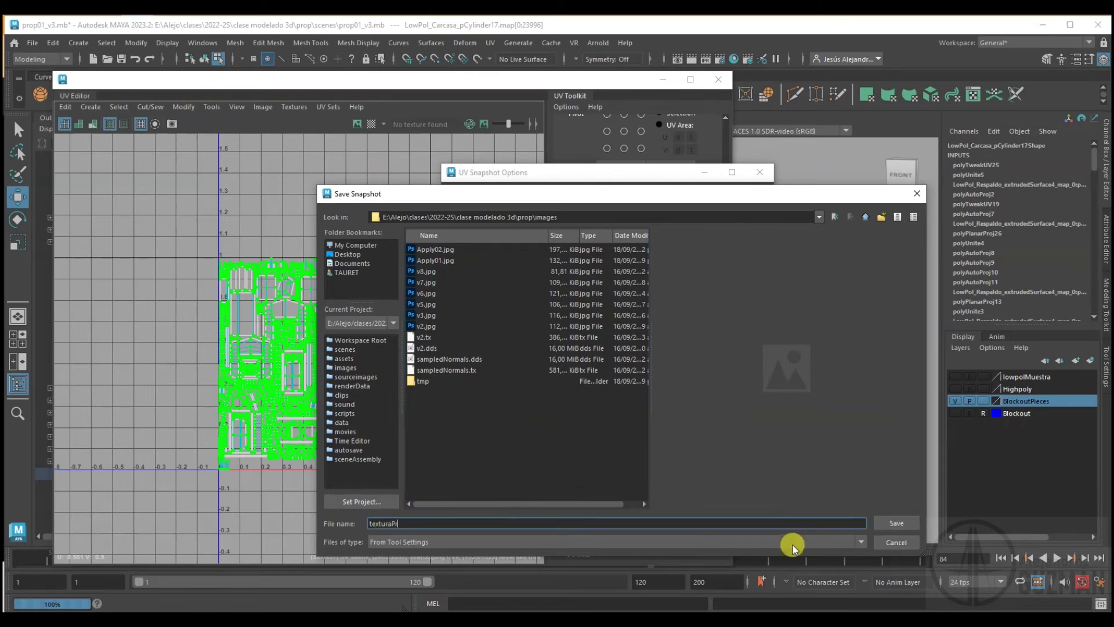
left_click(896, 523)
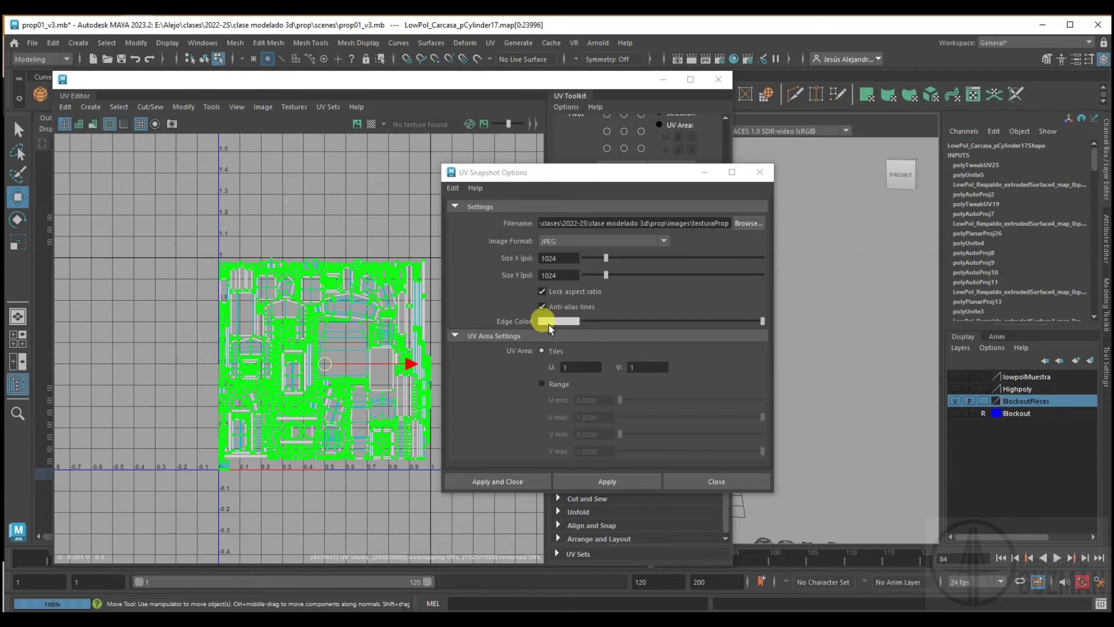
left_click(560, 248)
left_click(560, 244)
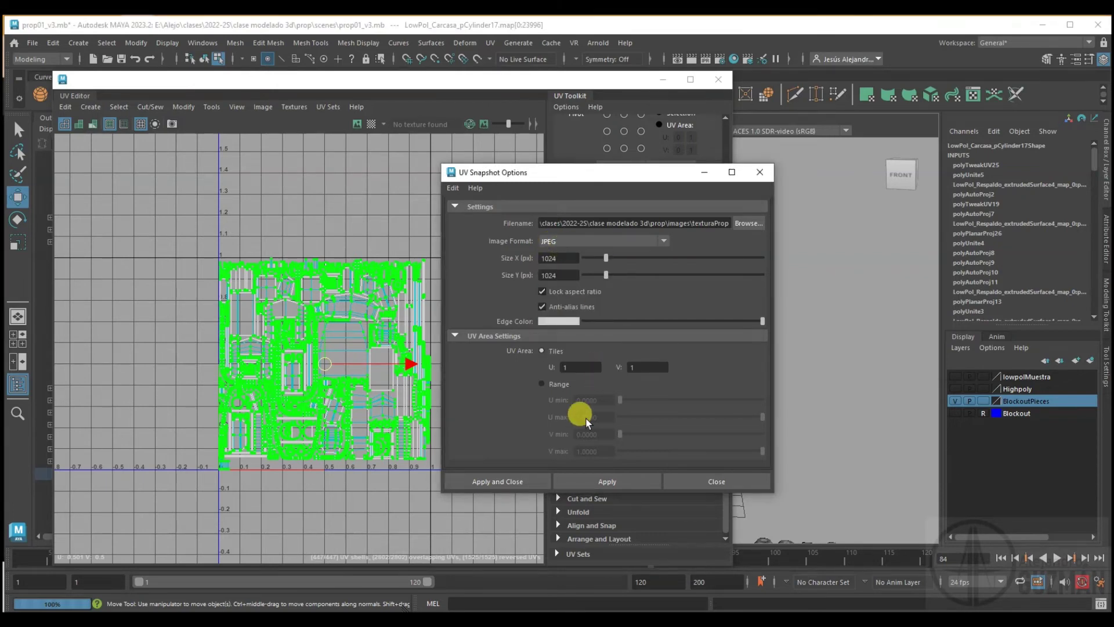
left_click(523, 484)
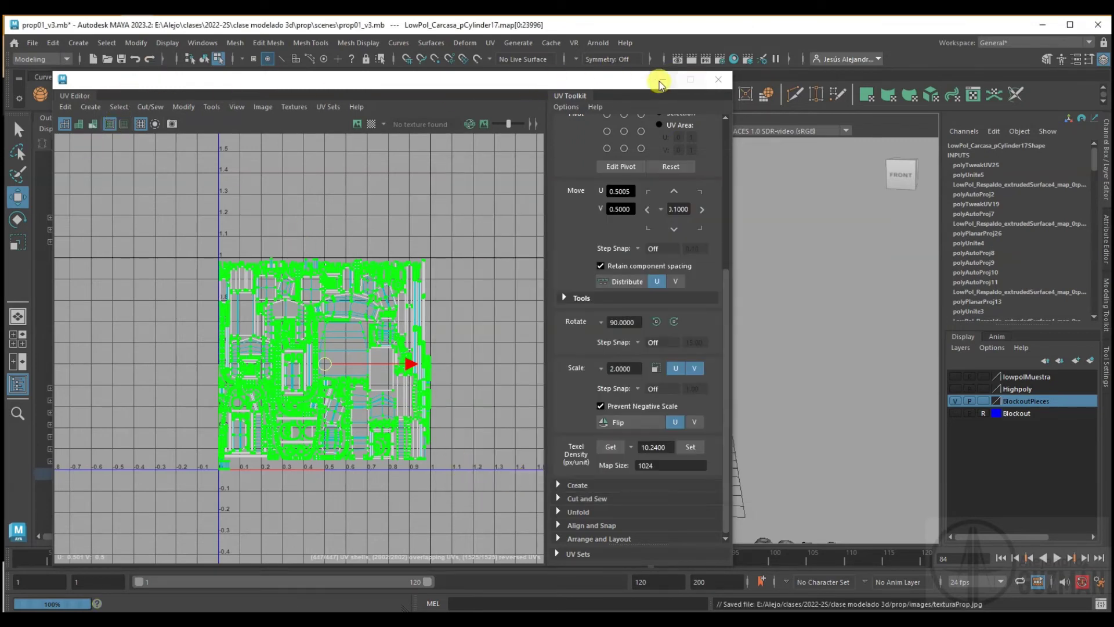
- Close the UV Editor, save the scene, and reselect the casing in Object Mode
left_click(718, 79)
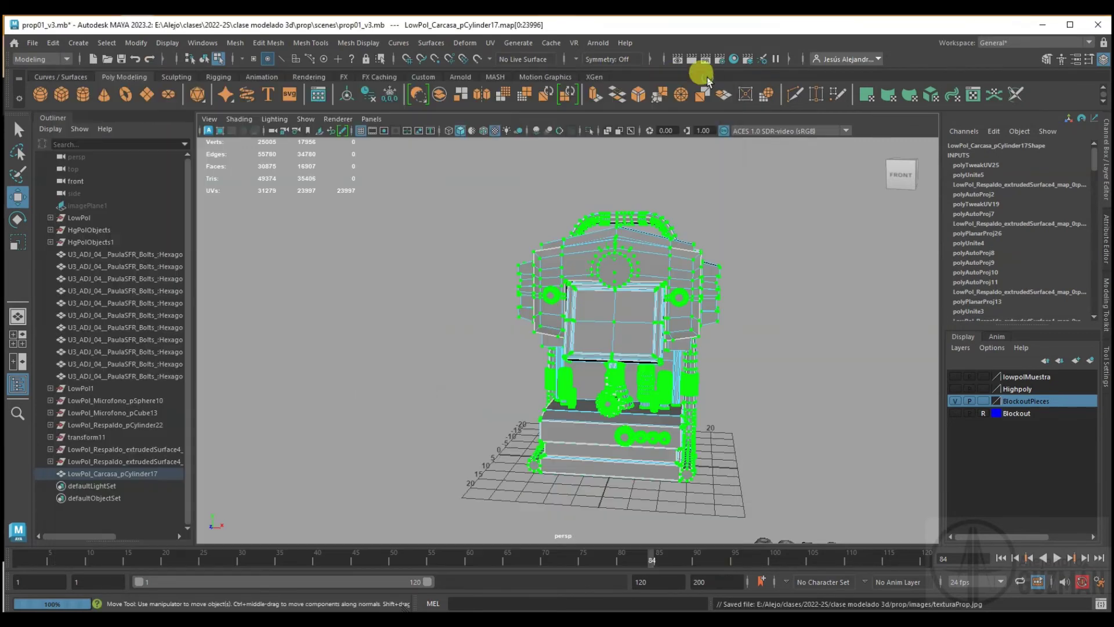
left_click(131, 66)
right_click_drag(651, 256, 671, 267)
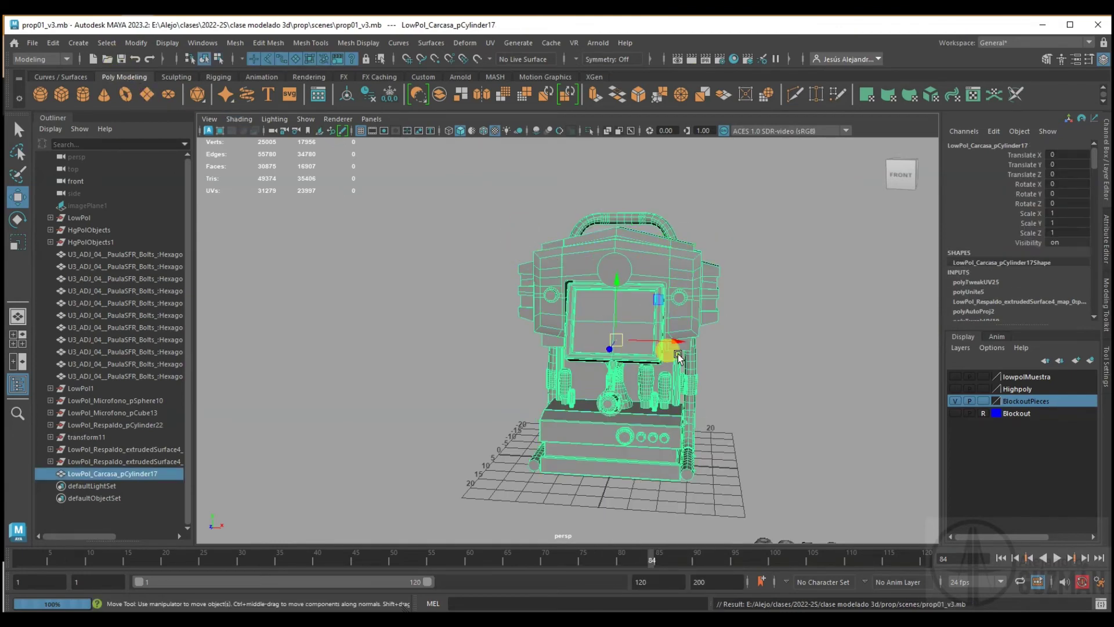
left_click(686, 328)
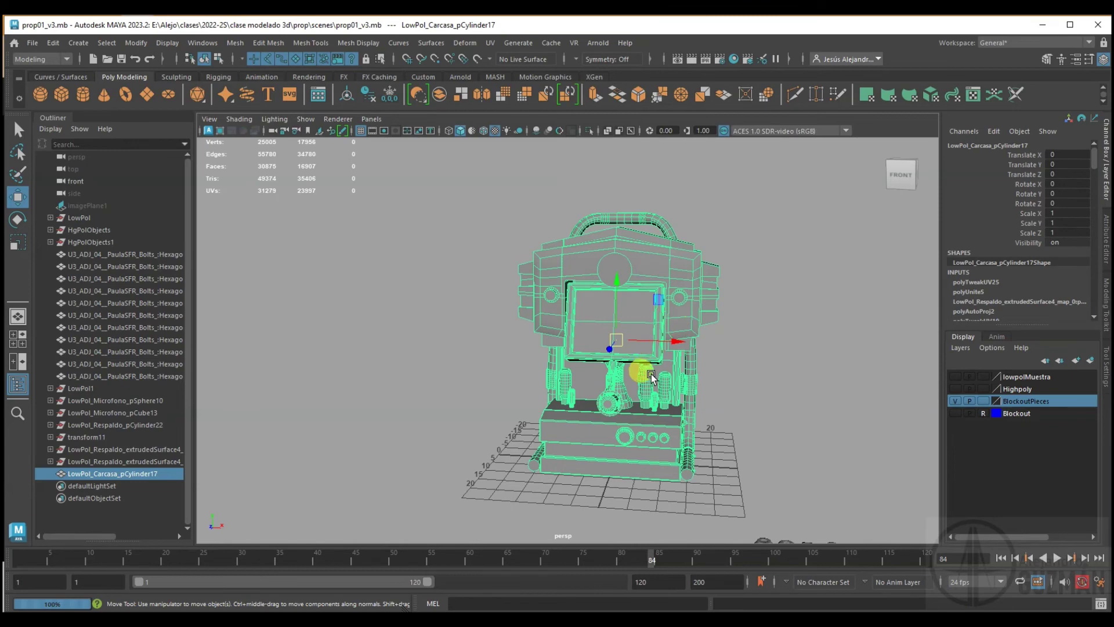
left_click(988, 325)
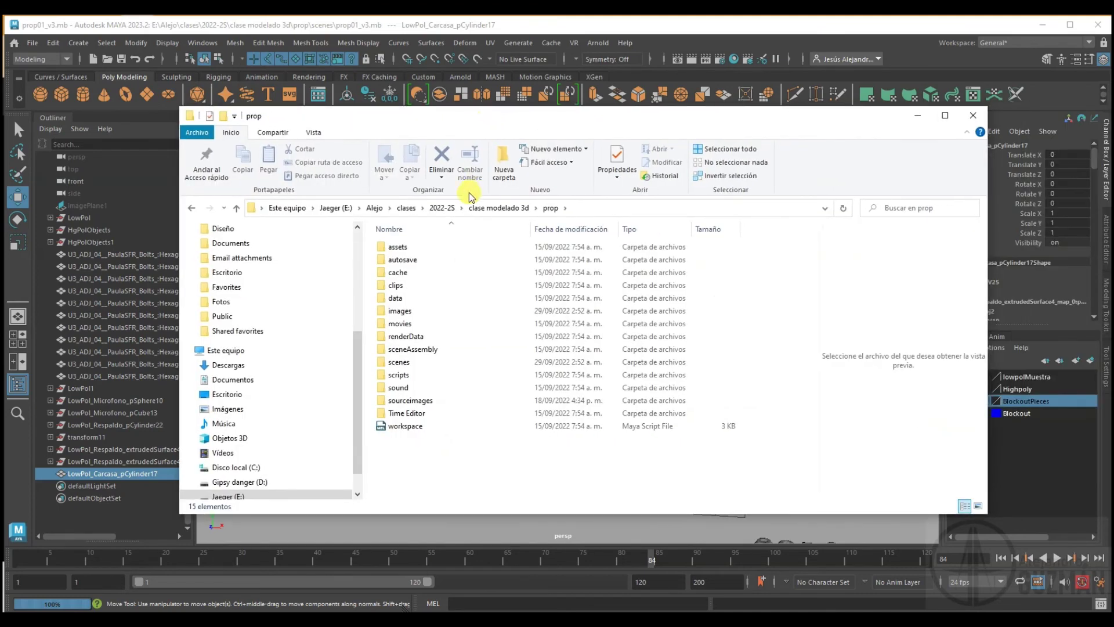
- Open texturaProp.jpg from the prop project's images folder
left_click(394, 317)
double_click(393, 317)
left_click(773, 255)
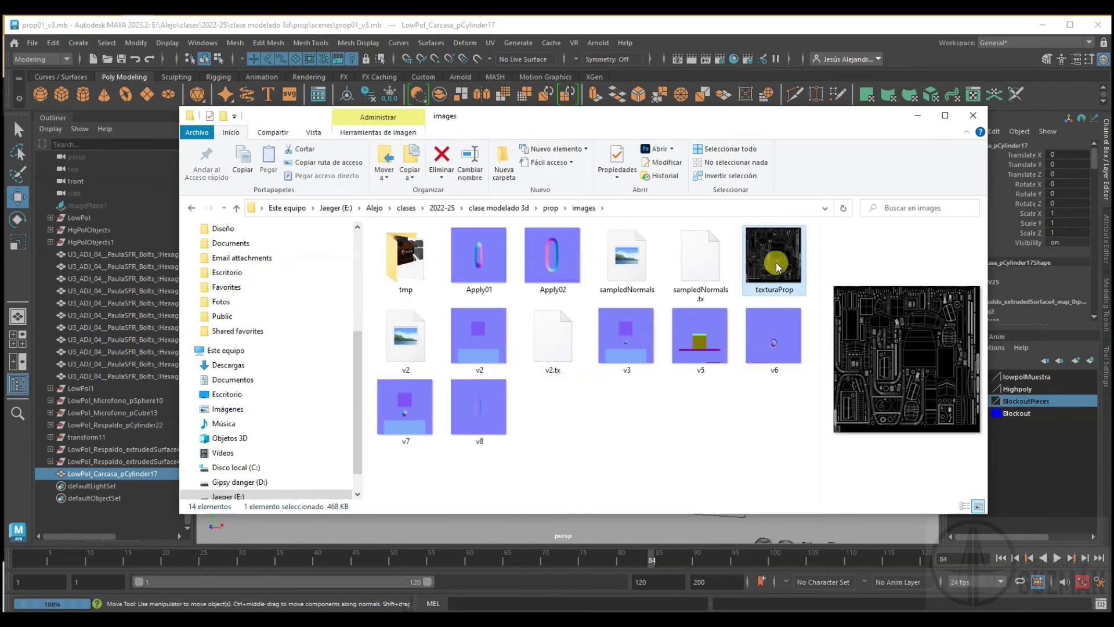
mouse_move(773, 261)
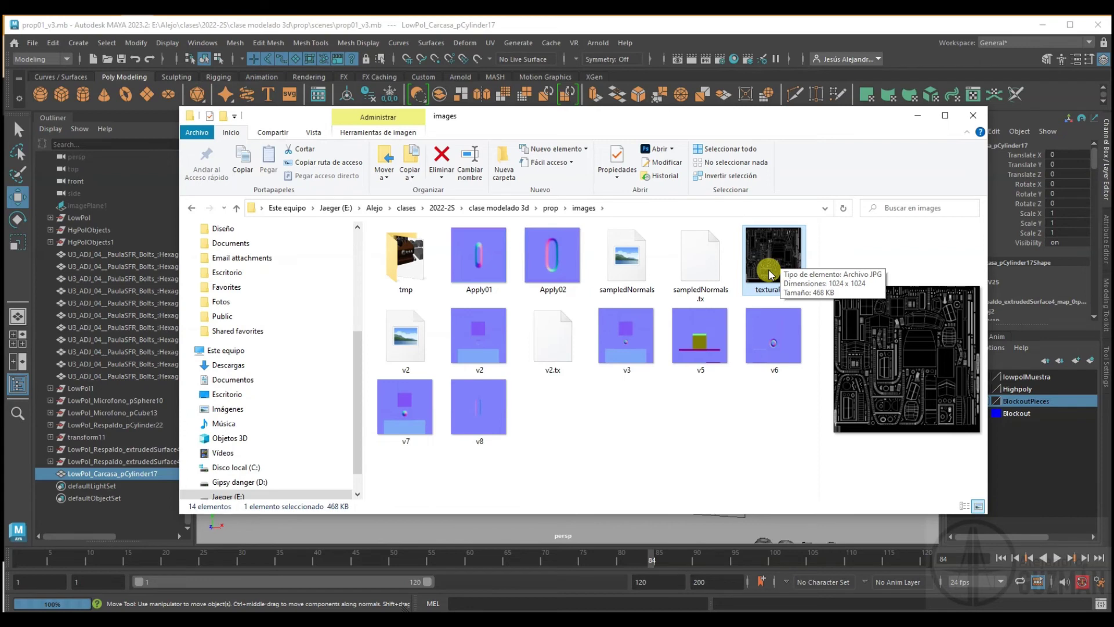
double_click(771, 273)
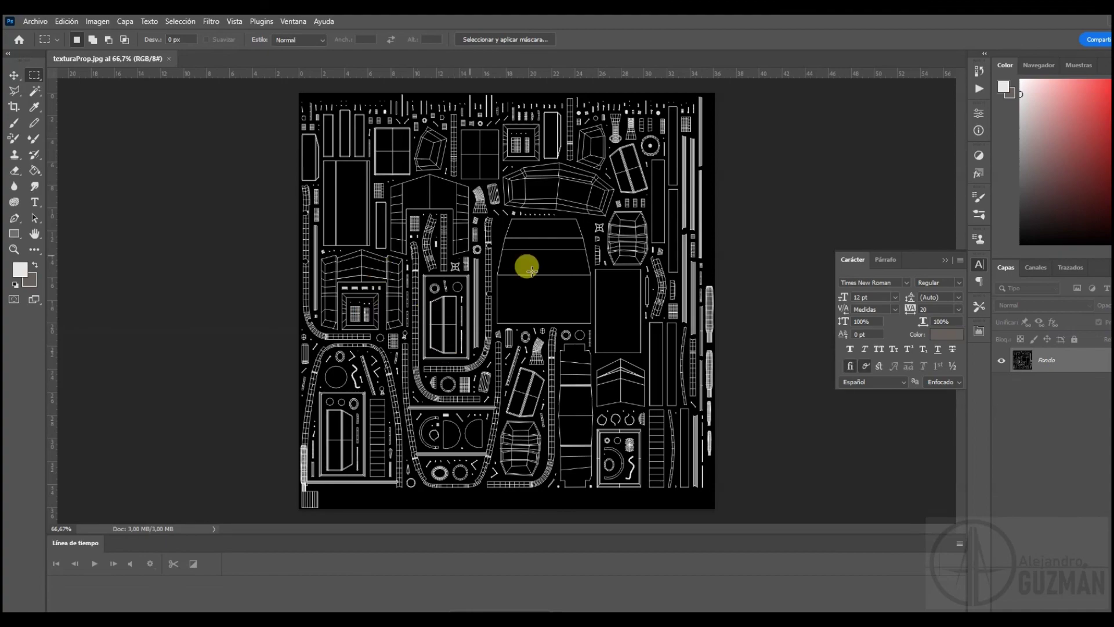
- Zoom into the white UV shell outlines, then zoom back out to the whole image
left_click(15, 251)
mouse_move(487, 313)
left_mouse_down()
mouse_move(538, 325)
mouse_move(480, 302)
mouse_move(518, 323)
left_mouse_up()
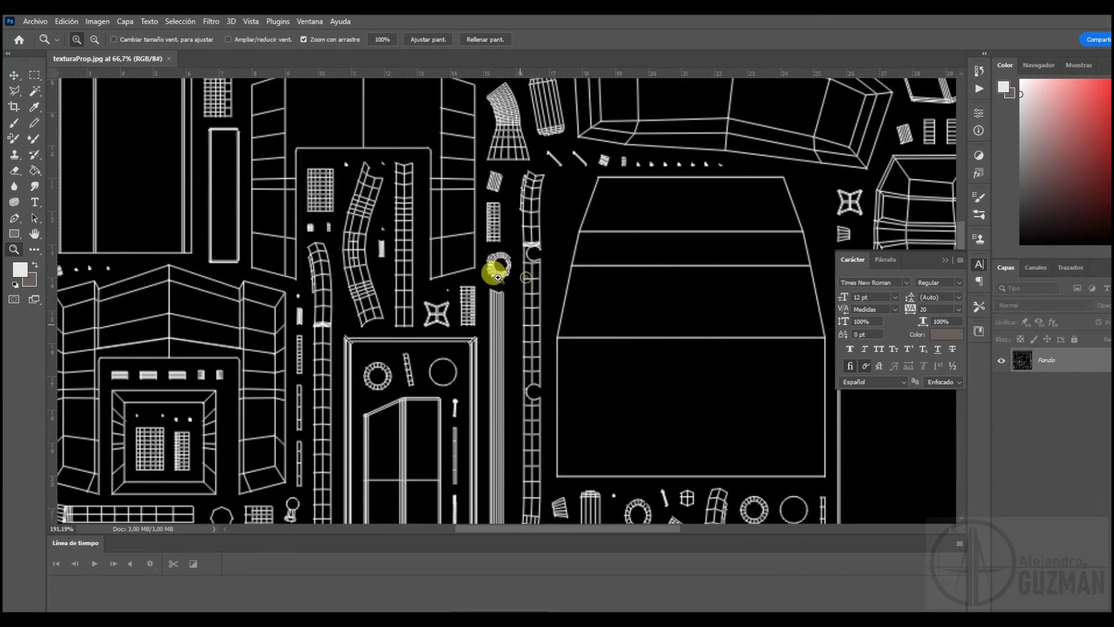
mouse_move(527, 248)
left_mouse_down()
mouse_move(510, 255)
mouse_move(558, 276)
left_mouse_up()
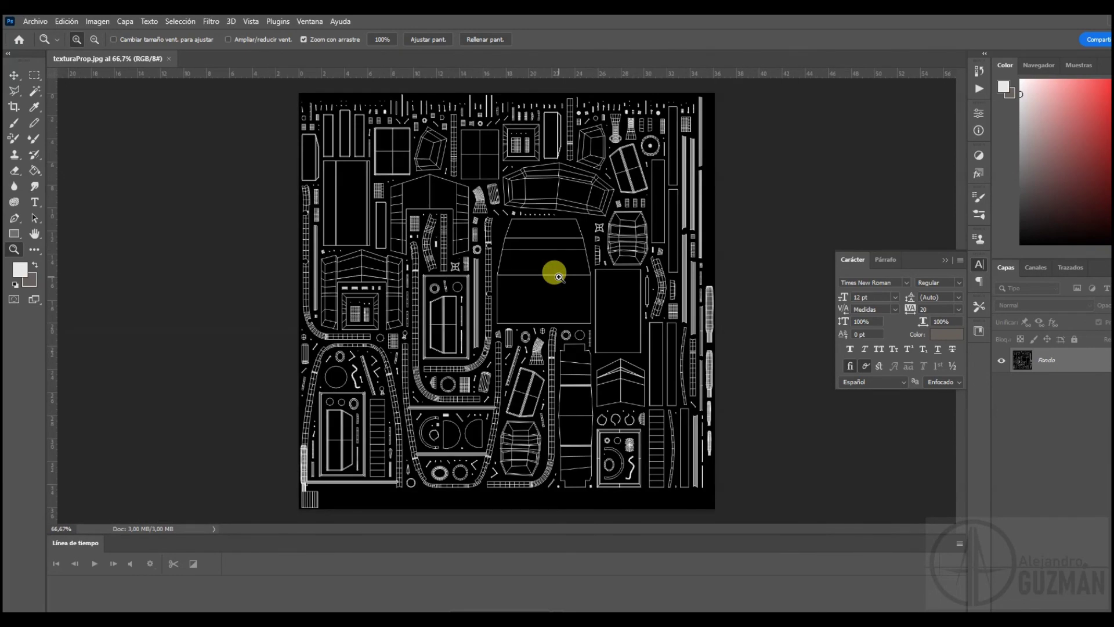